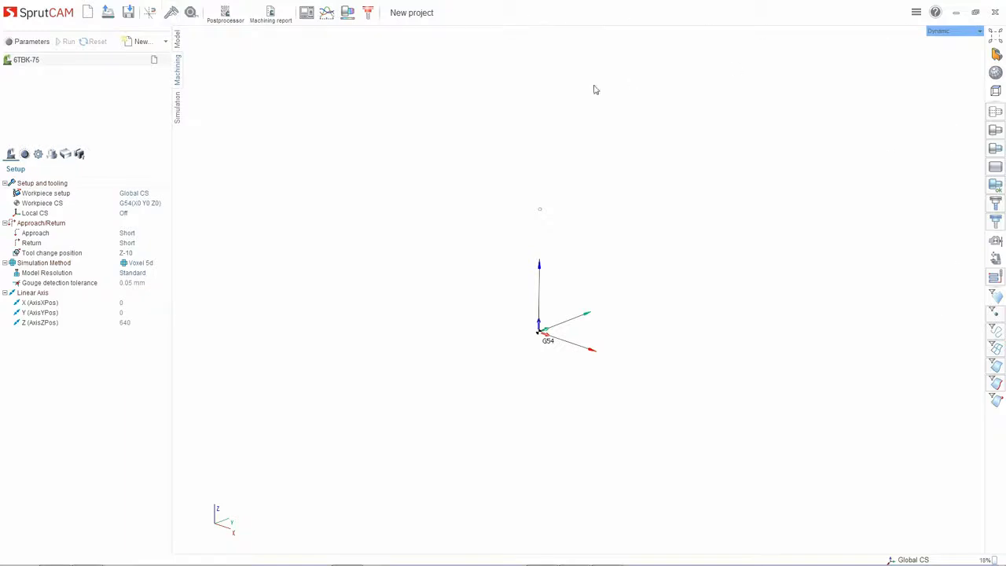
- Check the status of the installed licences in the Licence manager and close it
left_click(50, 24)
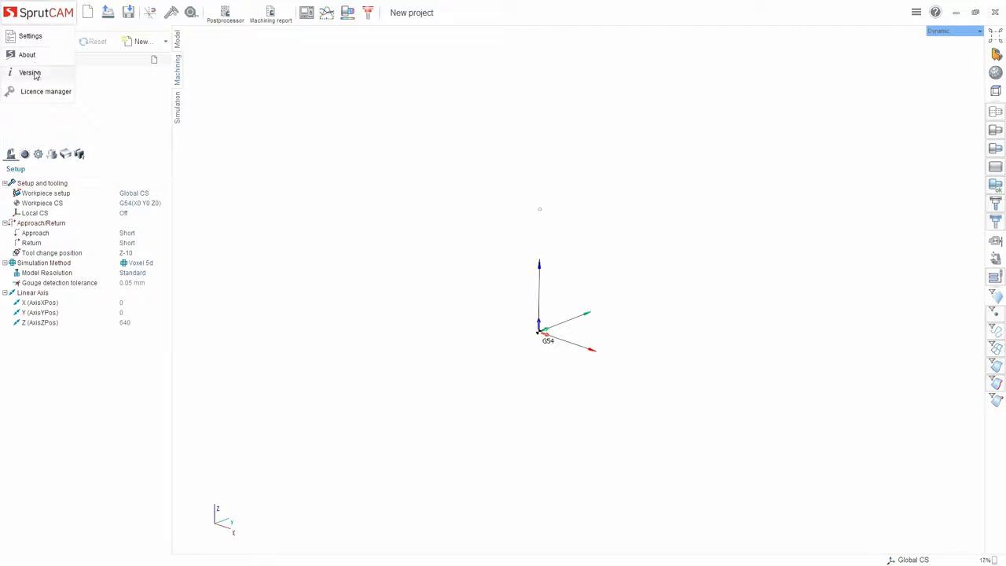
left_click(36, 95)
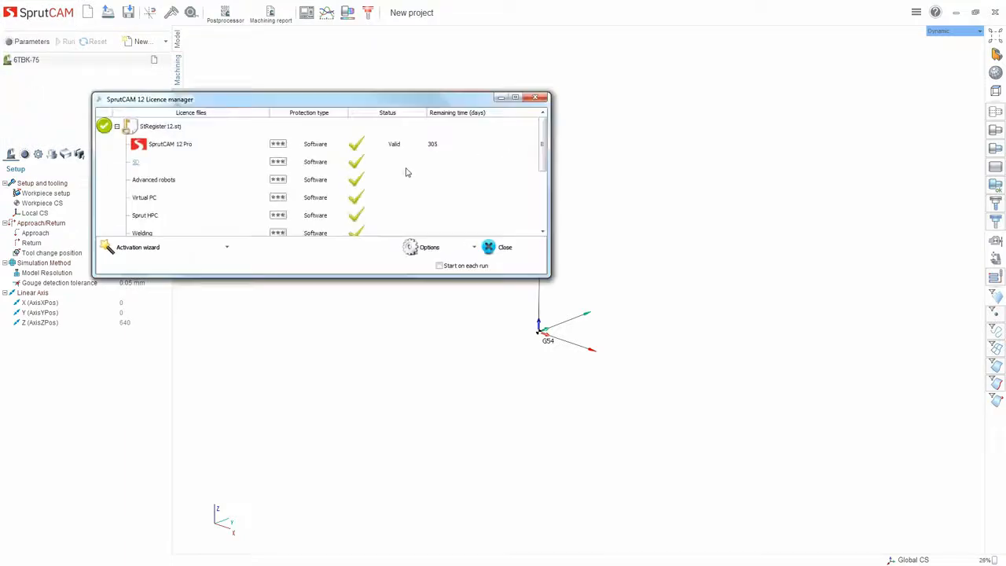
left_click(543, 99)
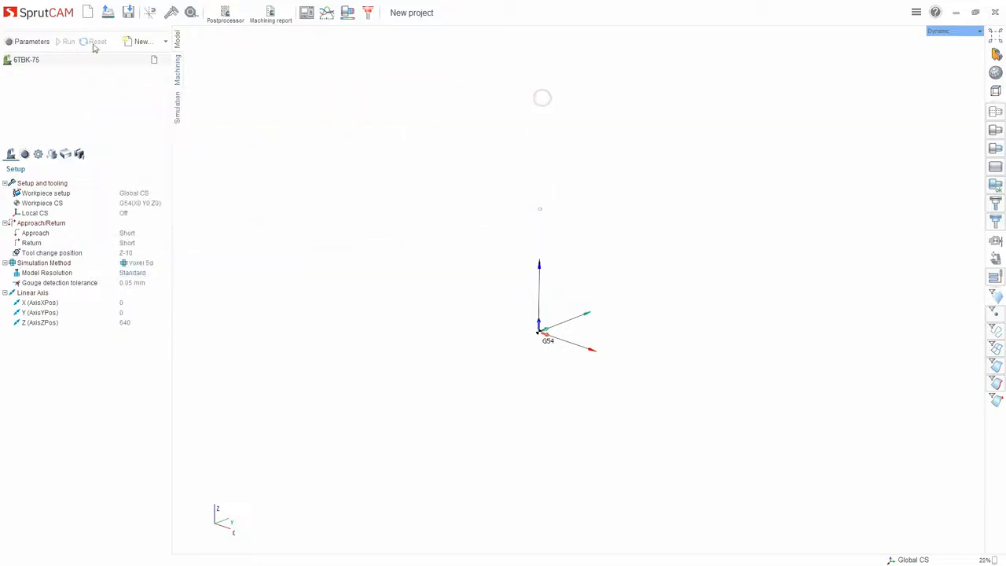
- Review the folder, measurement unit, visualization and color options in the system settings and close them without changes
left_click(45, 17)
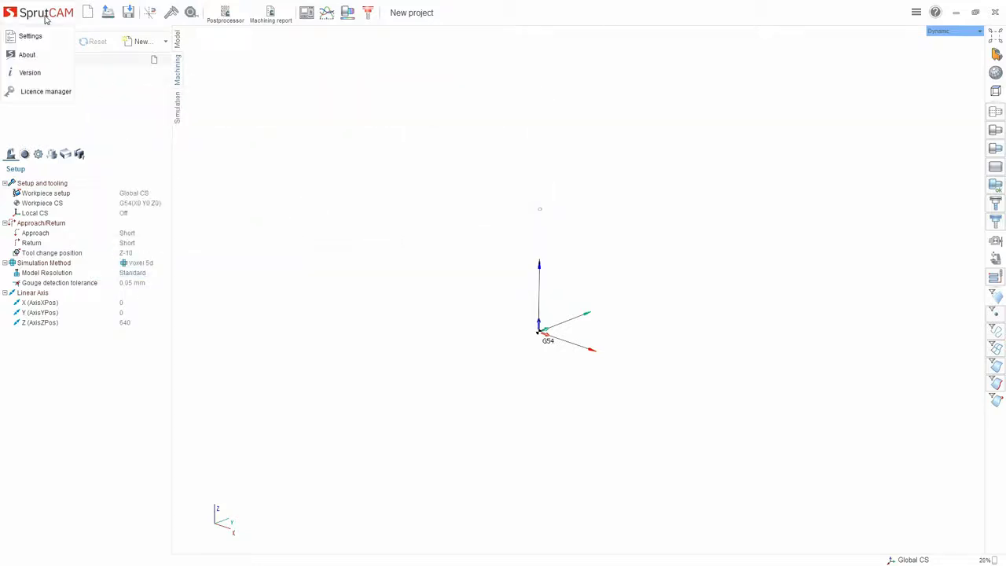
left_click(32, 36)
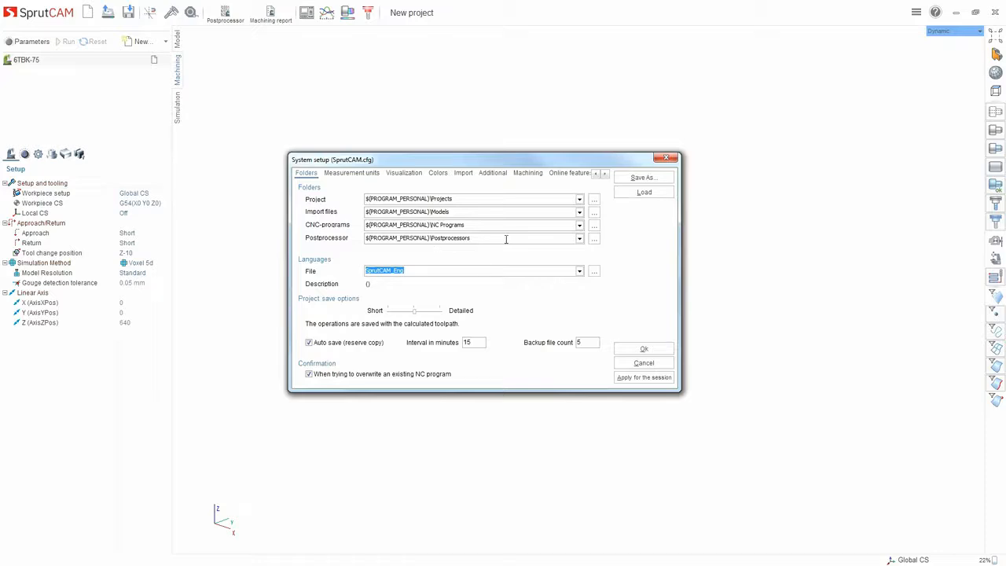
left_click(351, 173)
left_click(404, 173)
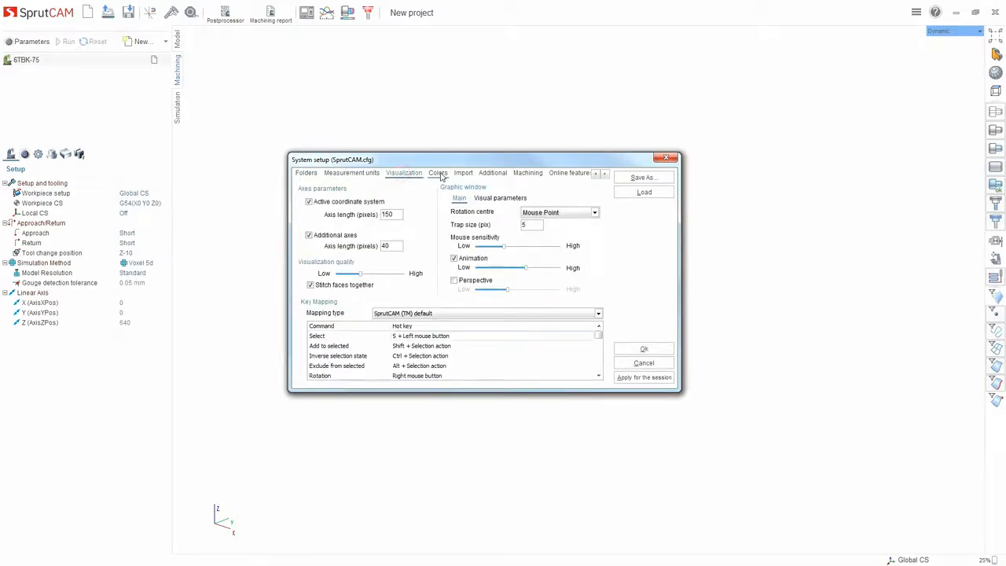
left_click(438, 173)
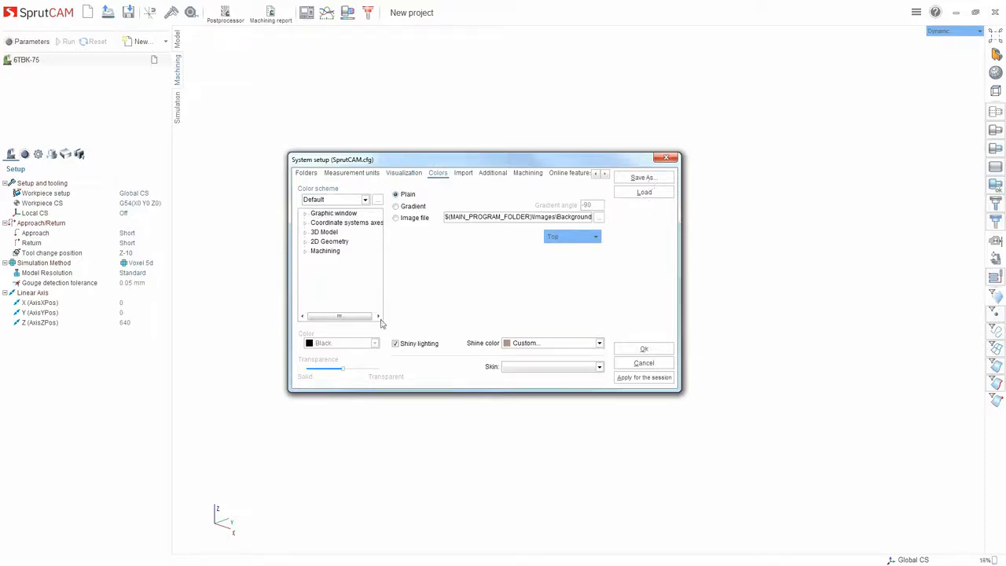
left_click(666, 161)
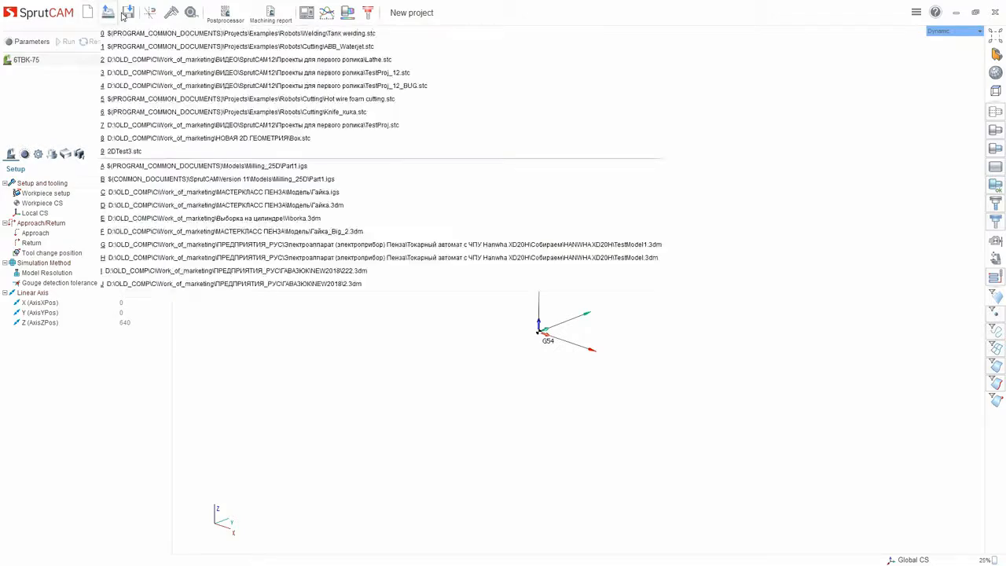
- Inspect the options of the Verify compare and Tool reach inspector tools and close both
mouse_move(132, 16)
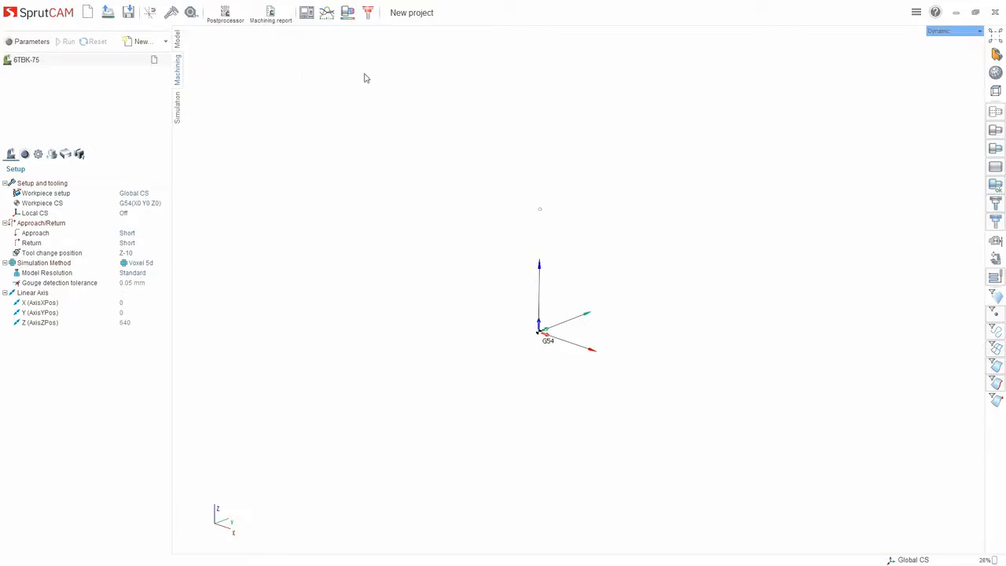
left_click(348, 17)
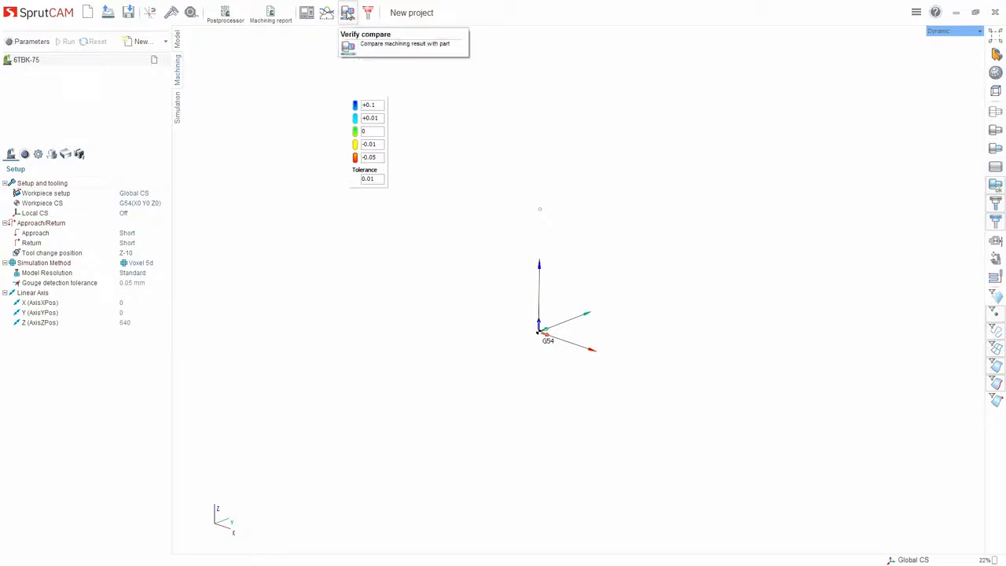
left_click(347, 14)
left_click(367, 12)
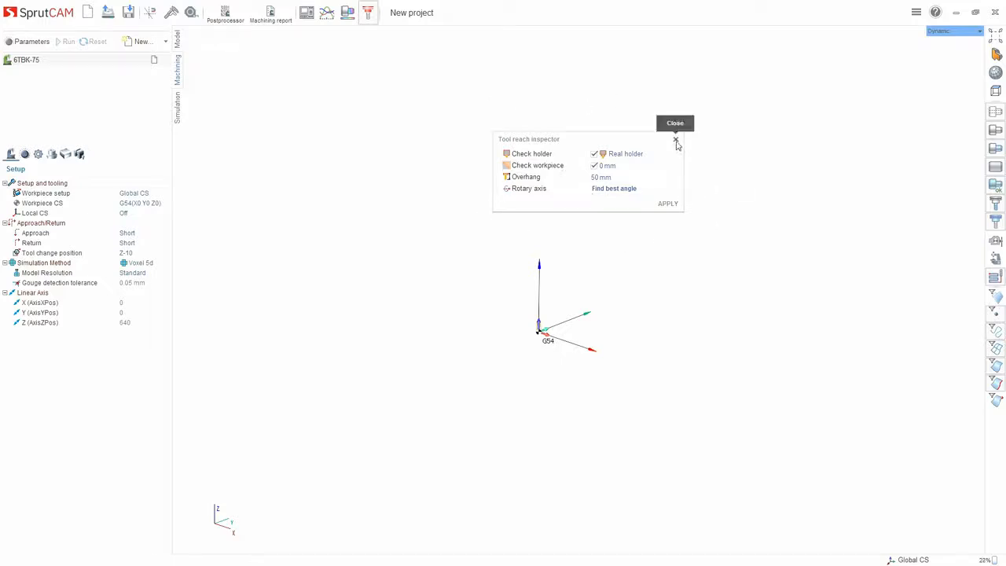
left_click(675, 140)
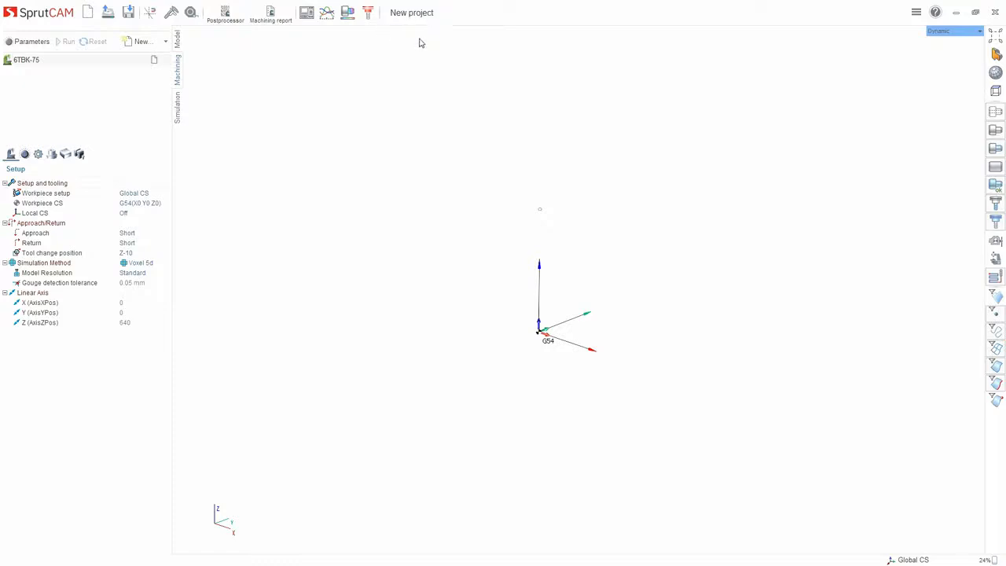
- Examine the lists of additional utilities and available help resources
left_click(915, 16)
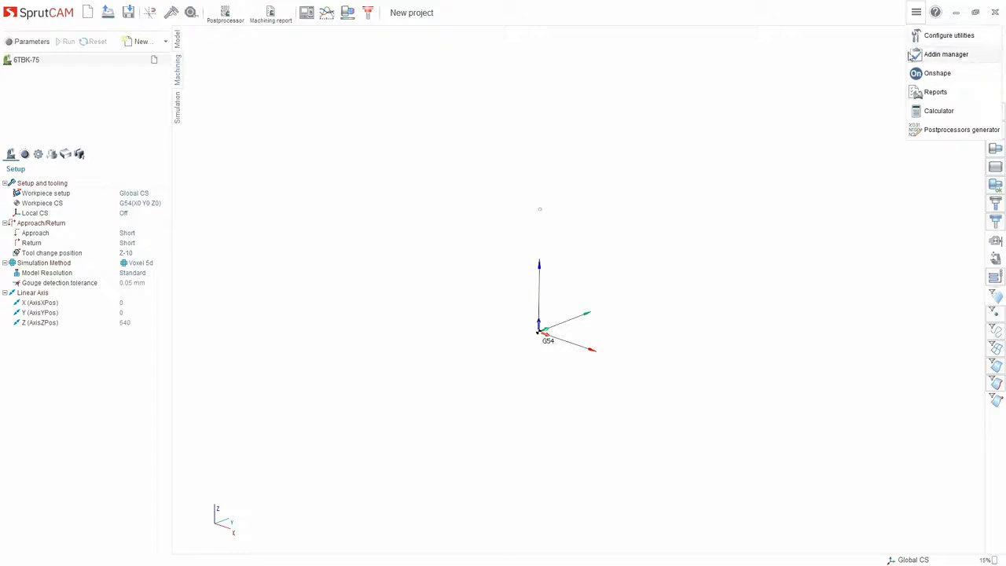
left_click(647, 115)
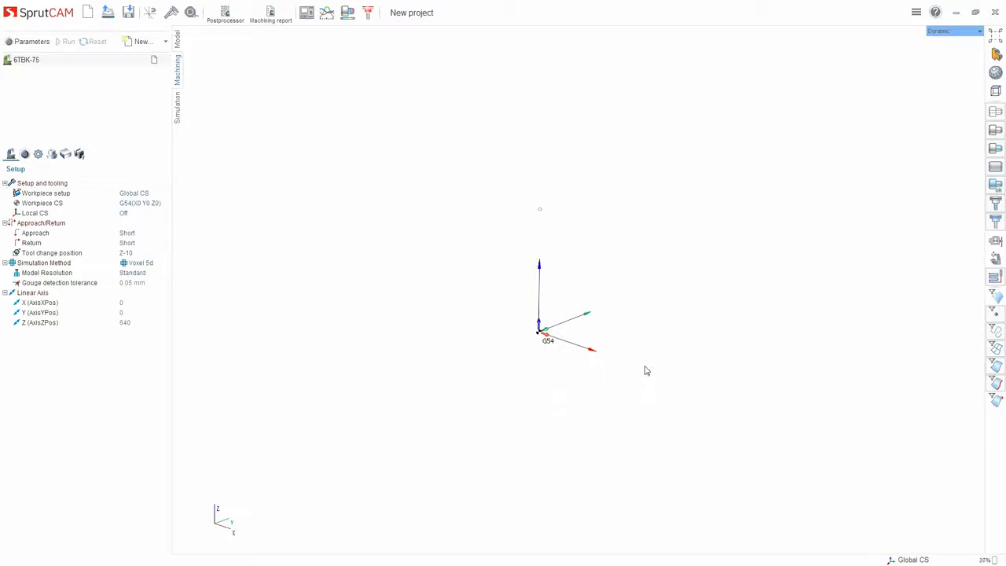
left_click(916, 13)
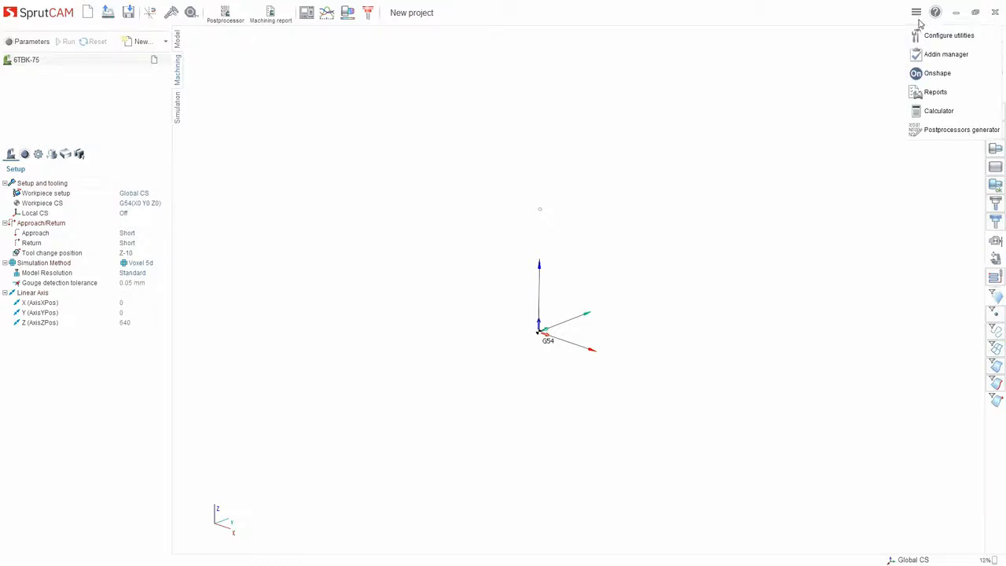
left_click(916, 14)
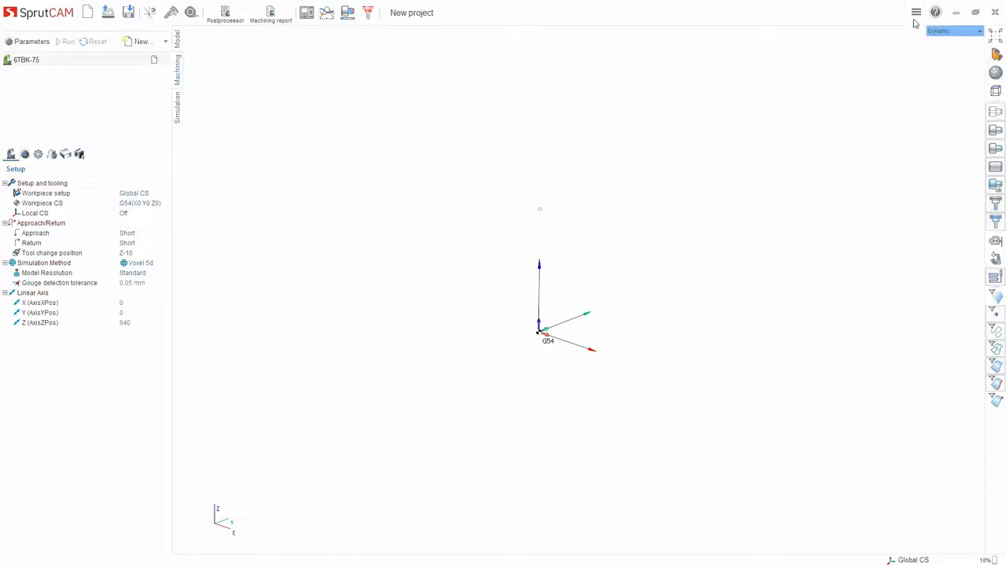
left_click(917, 14)
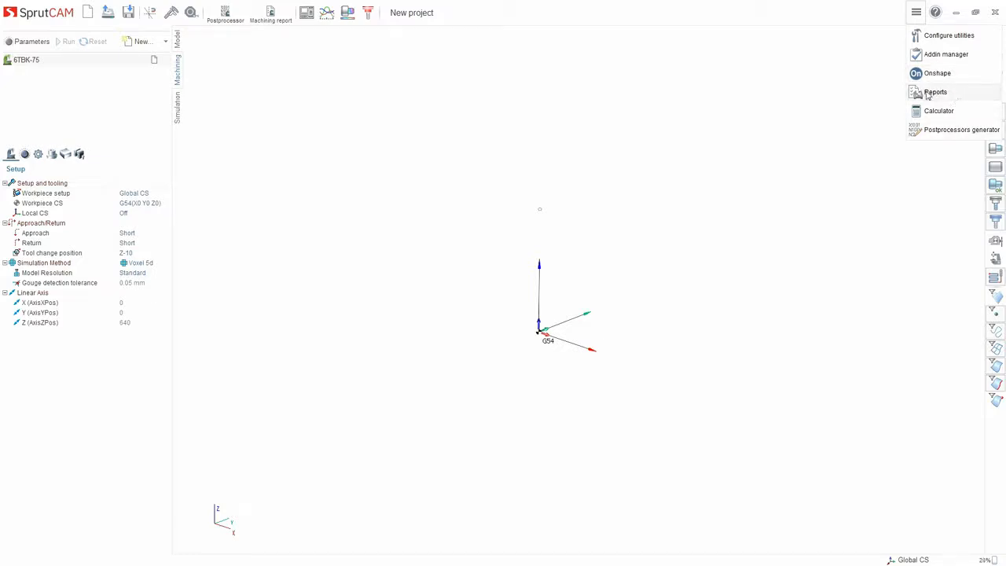
left_click(774, 100)
left_click(935, 14)
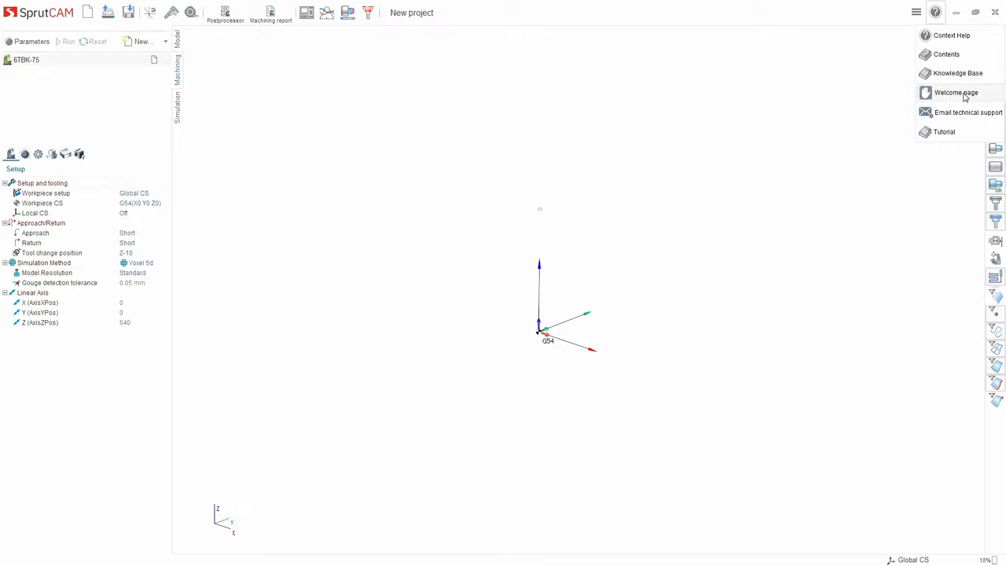
left_click(941, 133)
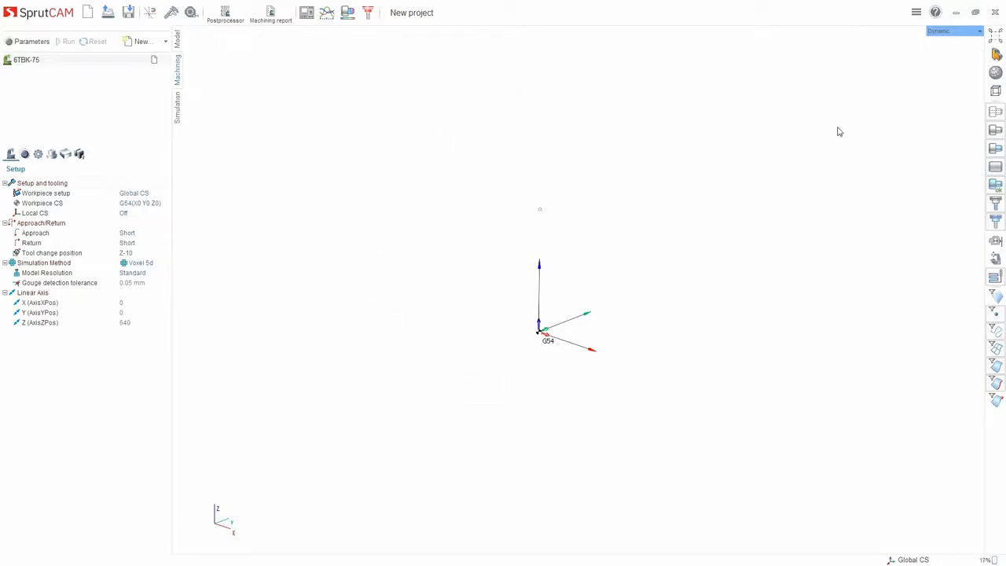
- Review the shading modes and other display options for the graphic window
left_click(996, 55)
mouse_move(994, 75)
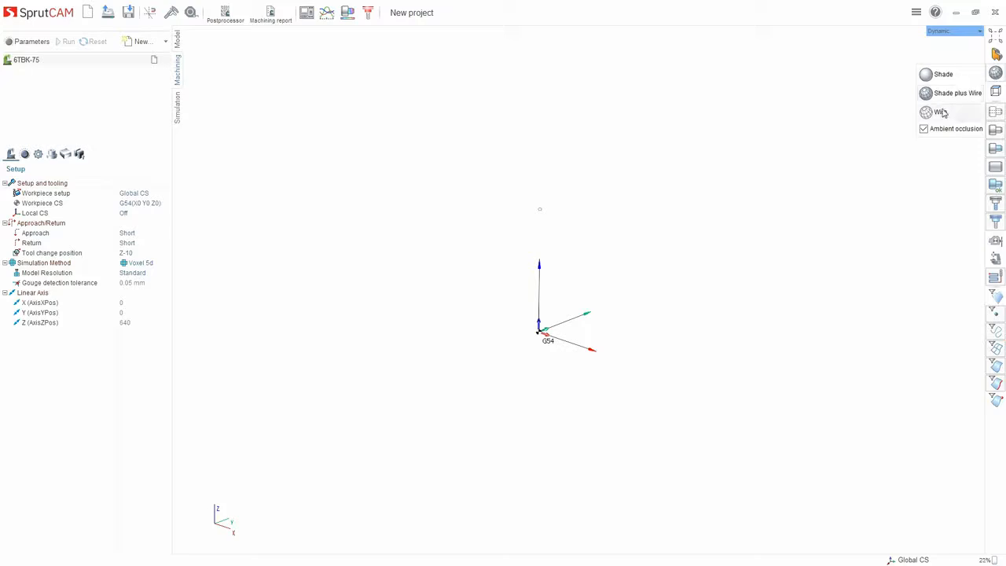
mouse_move(995, 92)
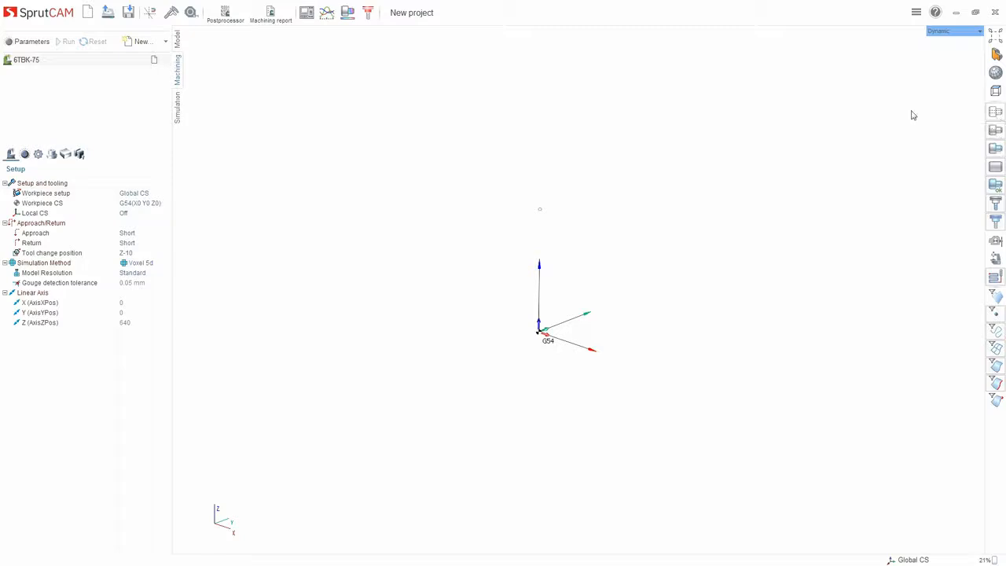
- Examine the Full Model tree in the Model environment and briefly display the machine model in the Machining environment
left_click(179, 40)
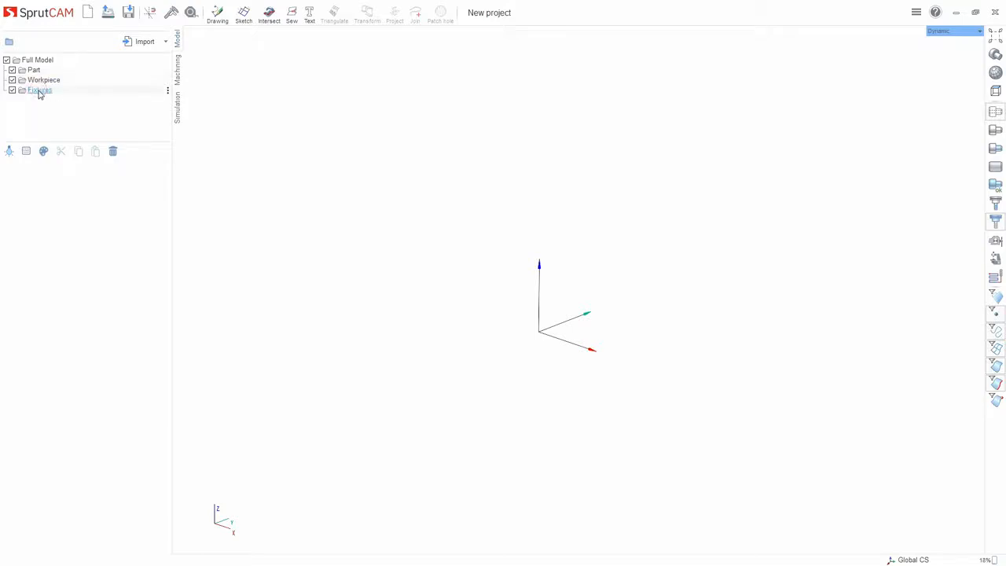
left_click(177, 69)
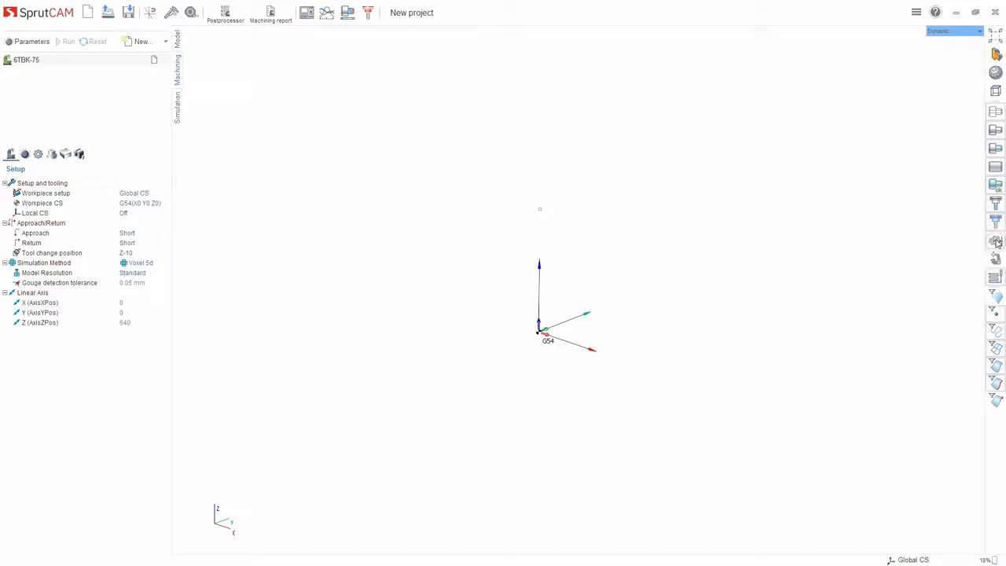
left_click(995, 258)
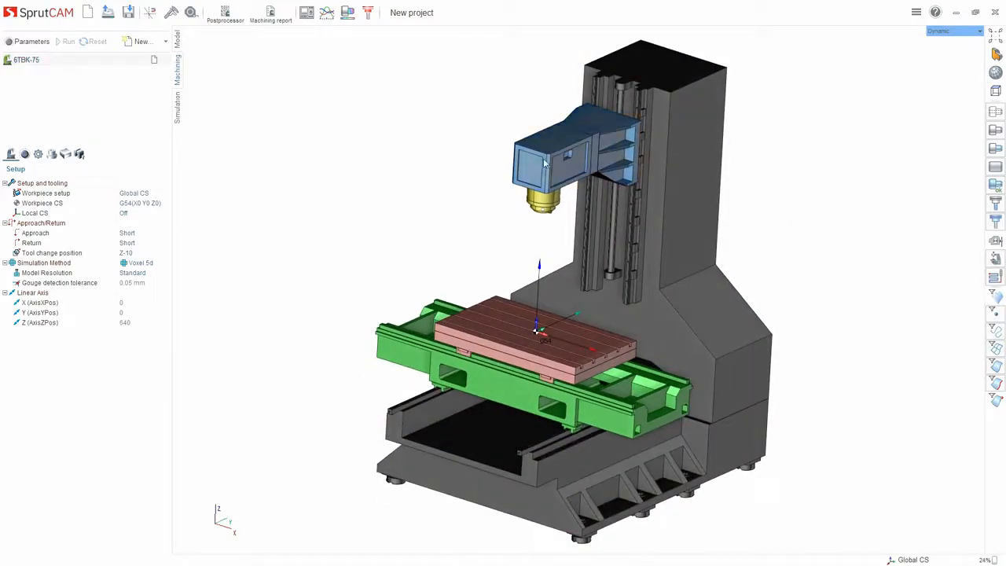
left_click(995, 258)
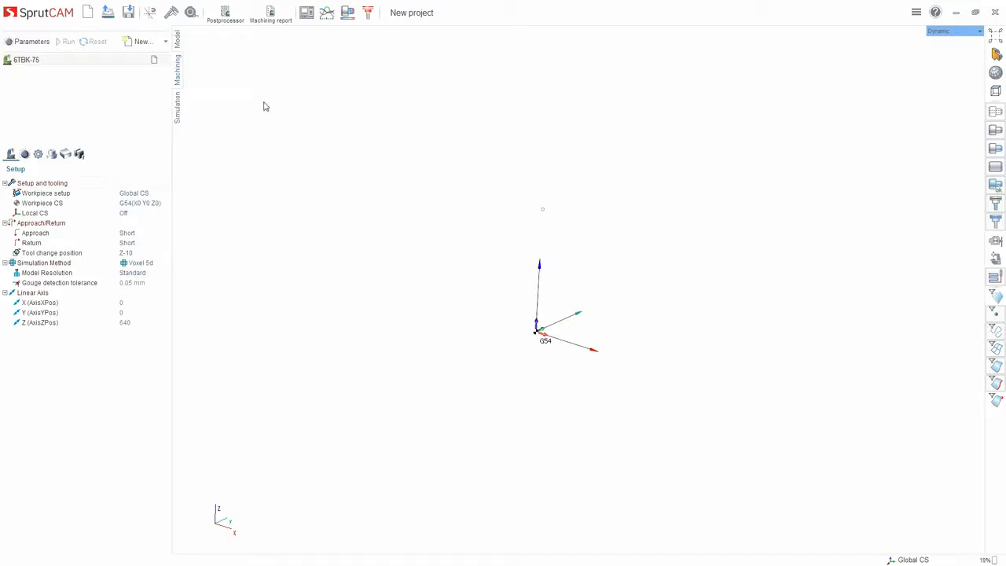
- Create a new sketch in the Model environment and return to the Machining environment
left_click(180, 40)
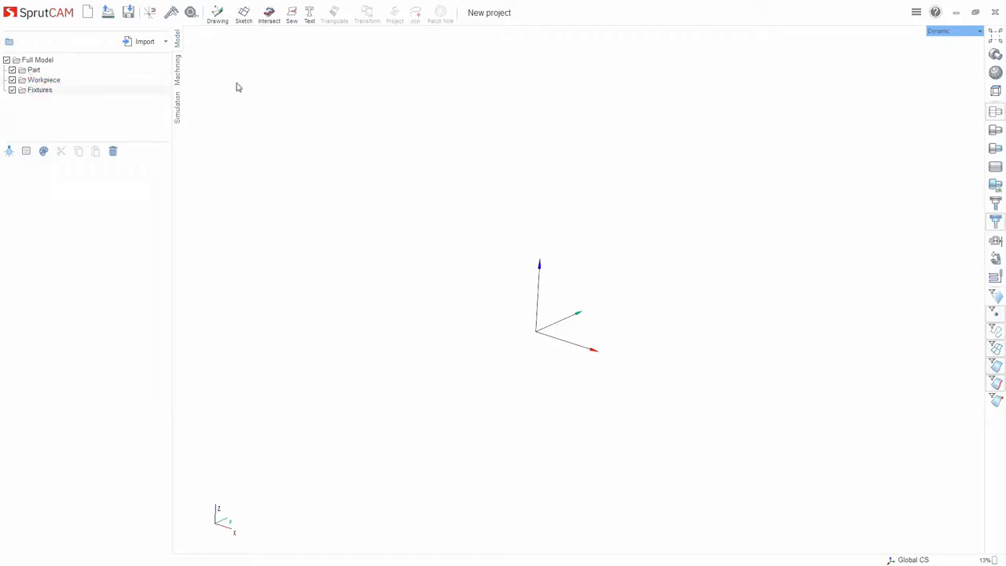
left_click(245, 17)
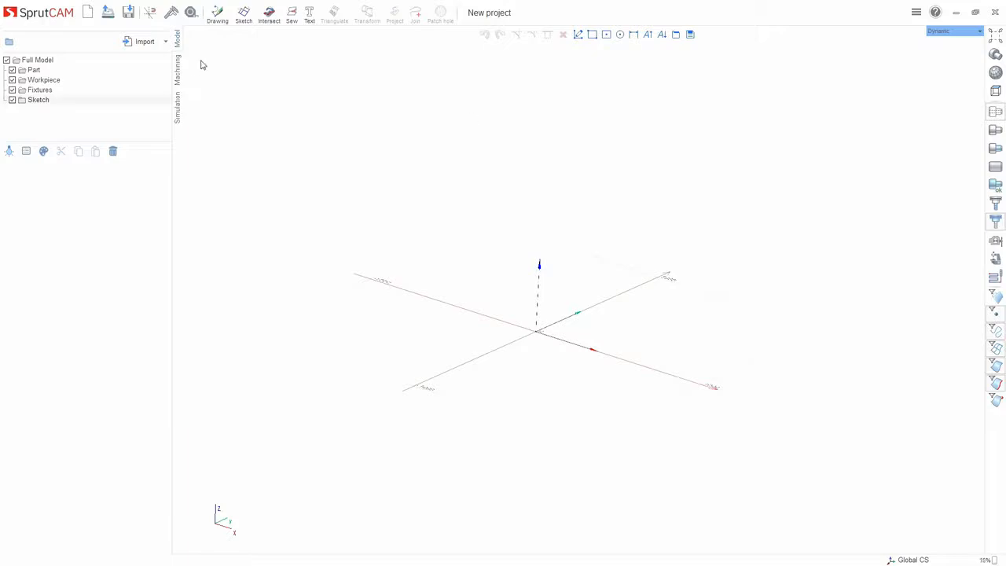
left_click(178, 71)
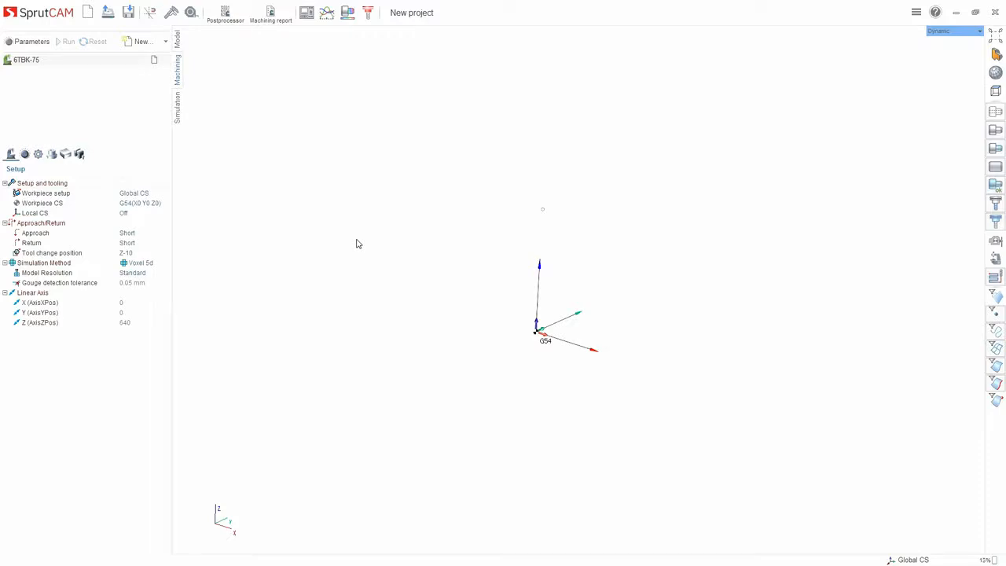
- Examine the milling machine model and the available controls in the Simulation environment
left_click(178, 102)
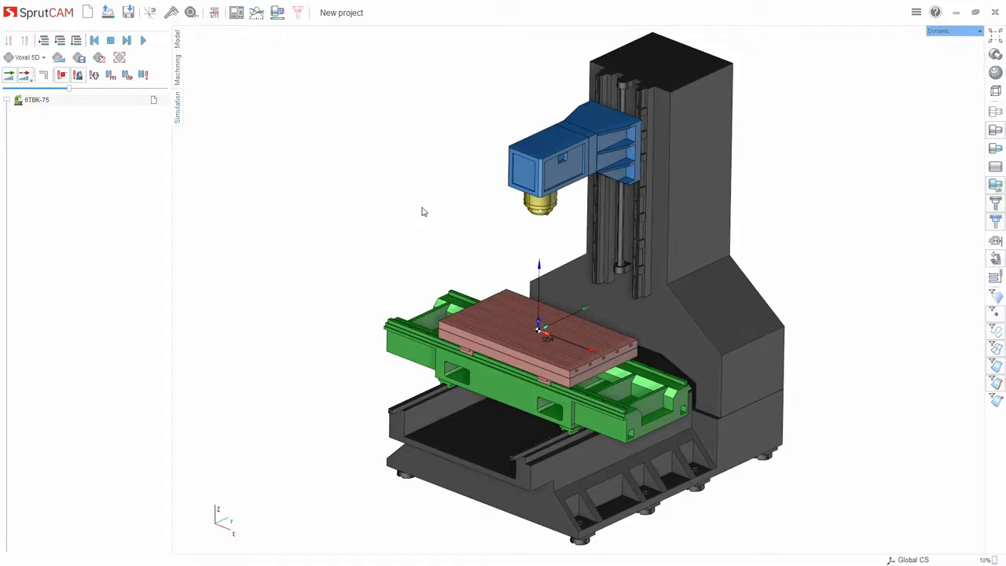
mouse_move(422, 212)
right_mouse_down()
mouse_move(449, 227)
mouse_move(418, 202)
right_mouse_up()
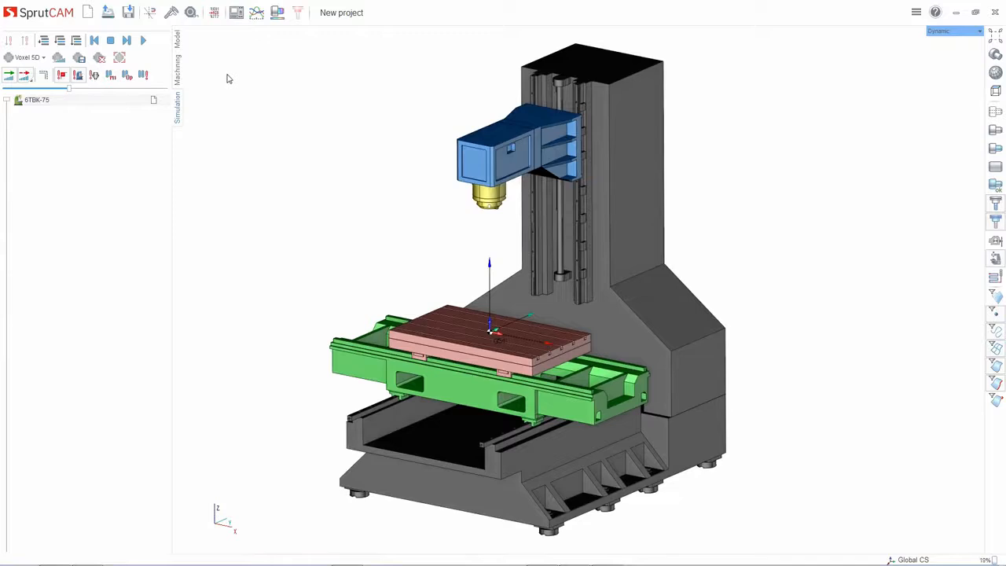
scroll(304, 118, "up", 2)
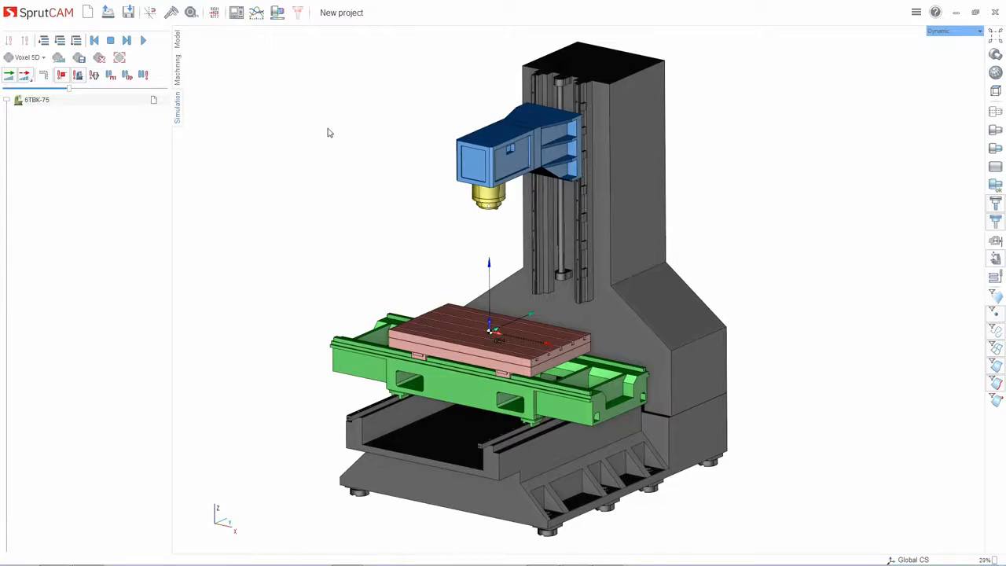
mouse_move(342, 150)
middle_mouse_down()
mouse_move(348, 161)
mouse_move(342, 151)
middle_mouse_up()
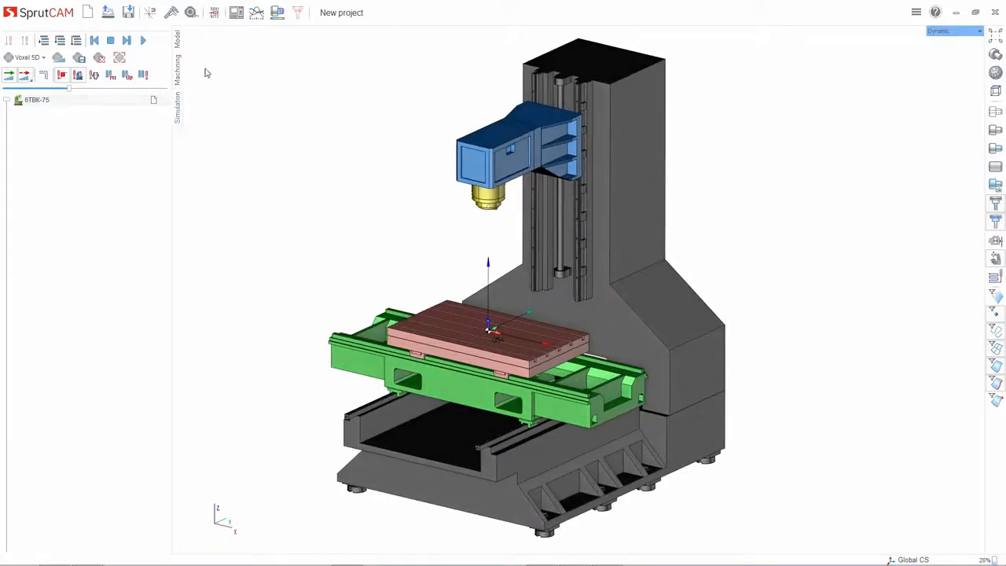
- Return to the Machining environment and change the project's machine to the 3-axis milling machine
left_click(177, 68)
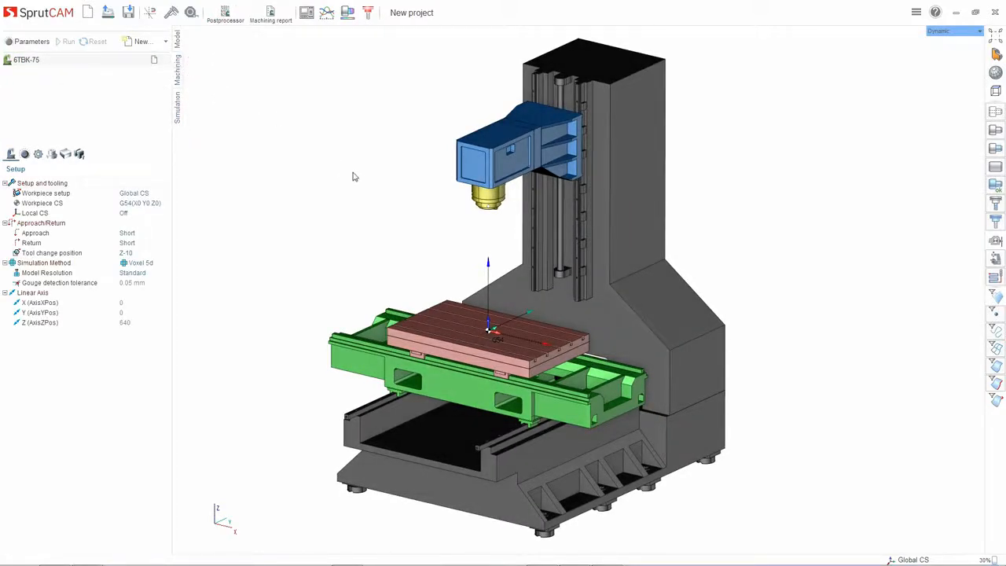
middle_click_drag(353, 173, 359, 175)
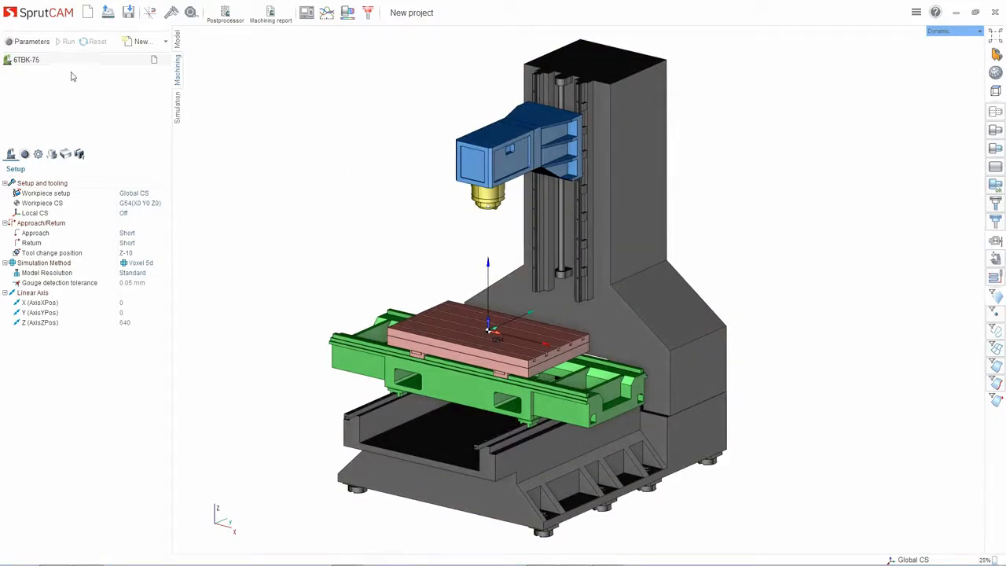
left_click(26, 60)
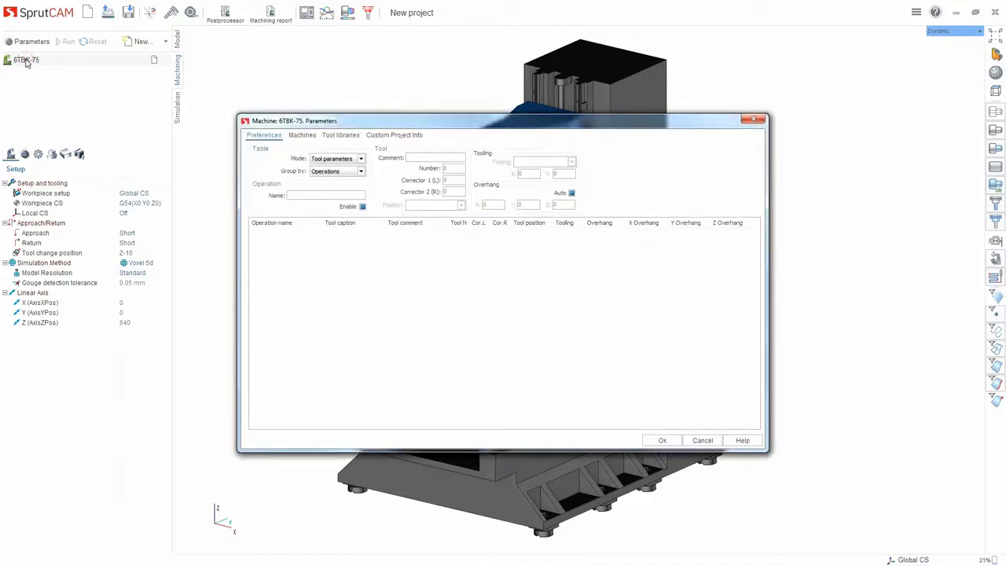
left_click(292, 134)
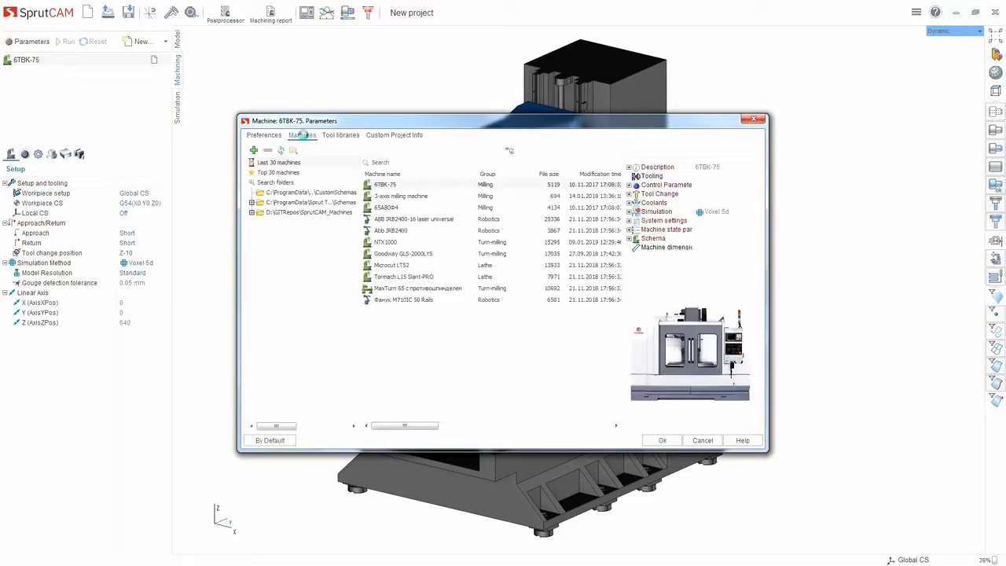
left_click(387, 197)
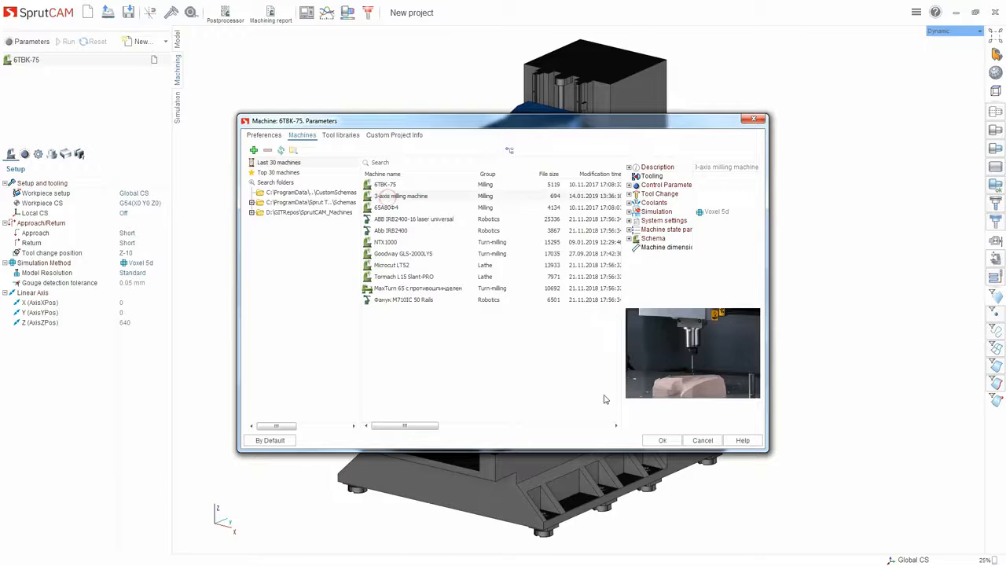
left_click(662, 440)
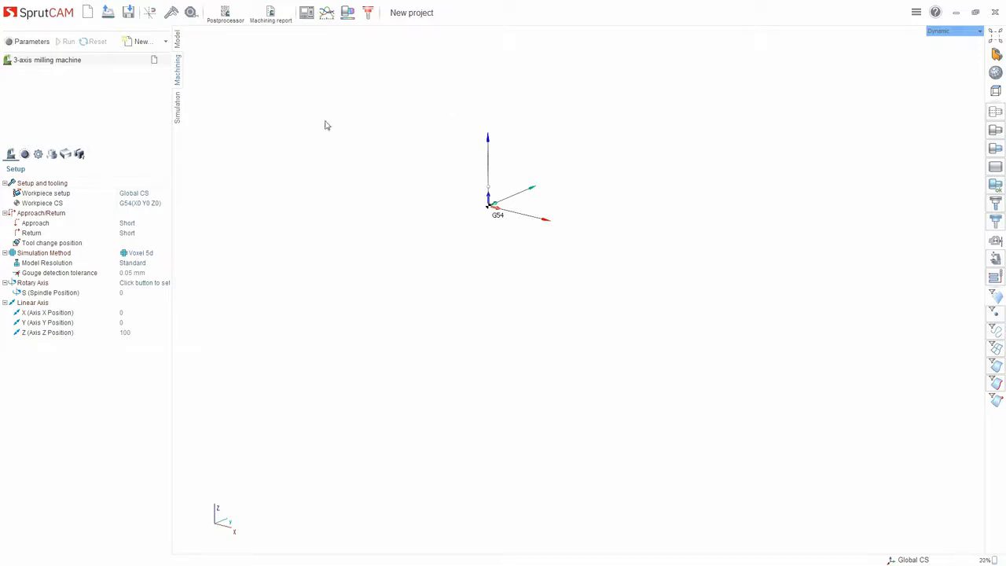
- Set the project's machine back to 6TBK-75 in the machine parameters
double_click(34, 62)
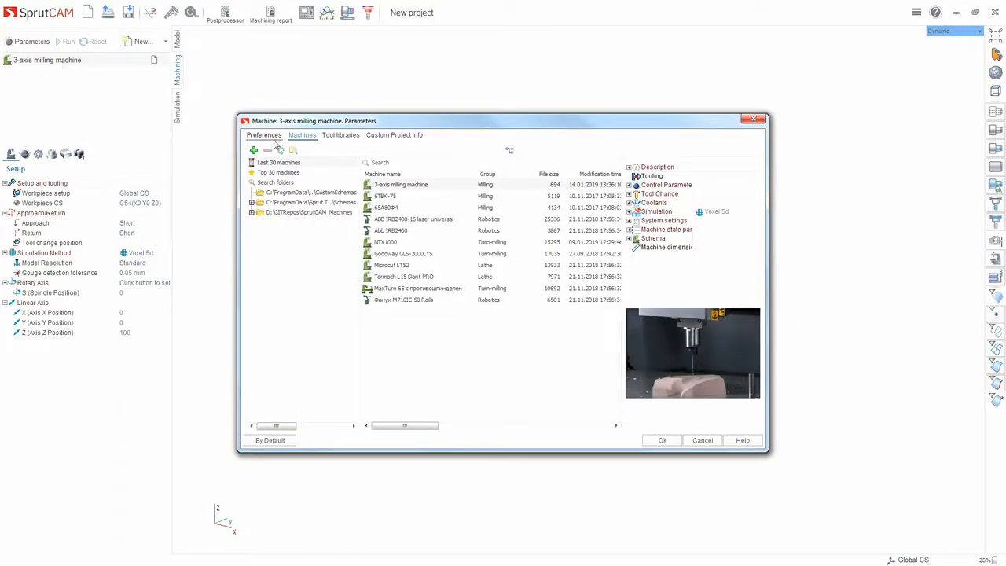
left_click(385, 195)
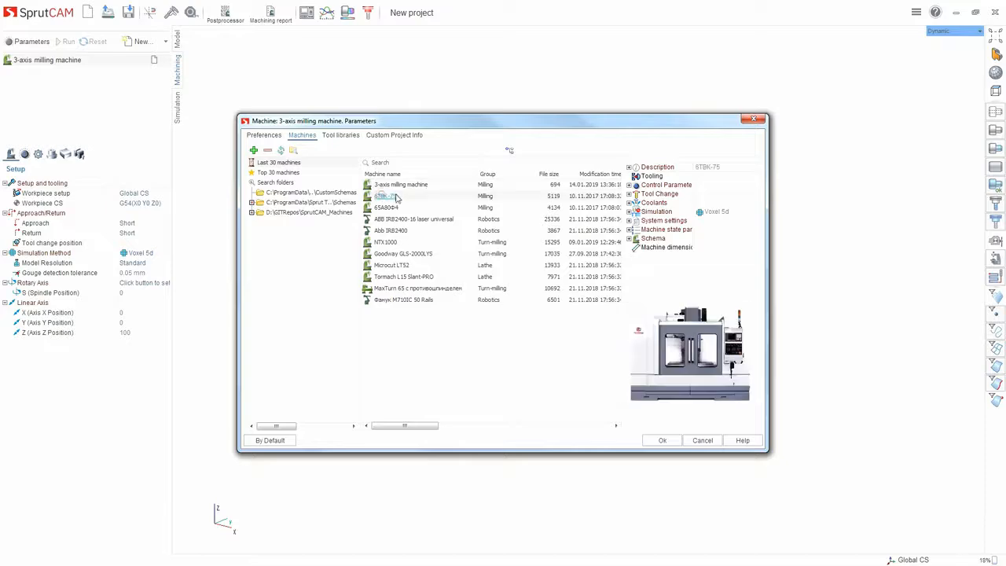
left_click(669, 442)
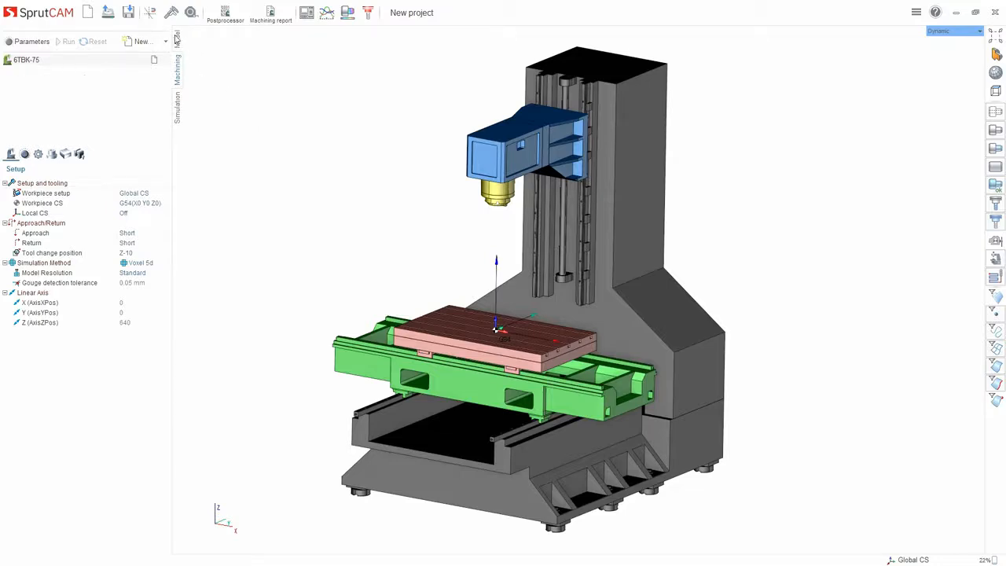
- In the Model environment, start an import into the Part folder and browse to Models (Common) > Milling_25D
left_click(176, 40)
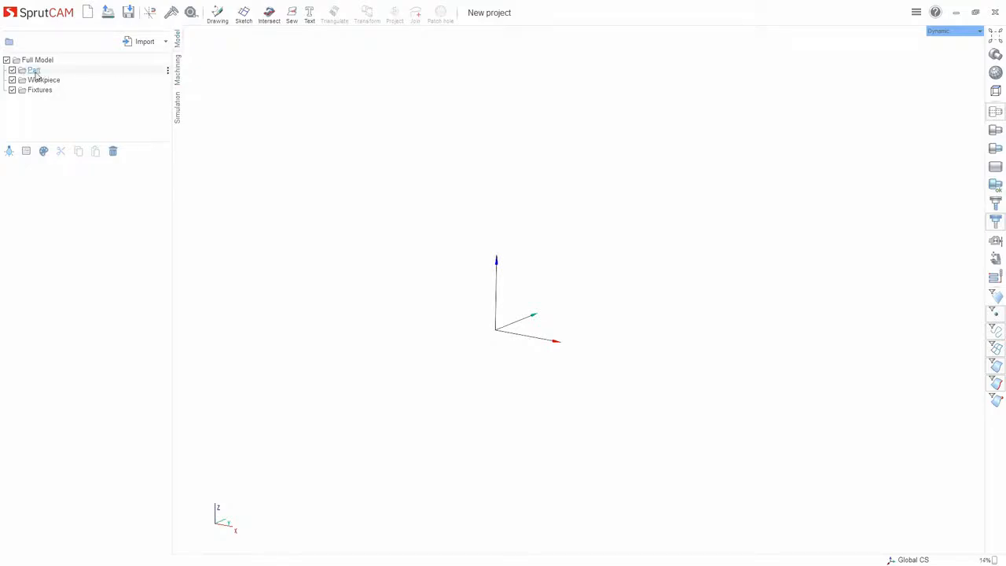
left_click(45, 72)
left_click(145, 43)
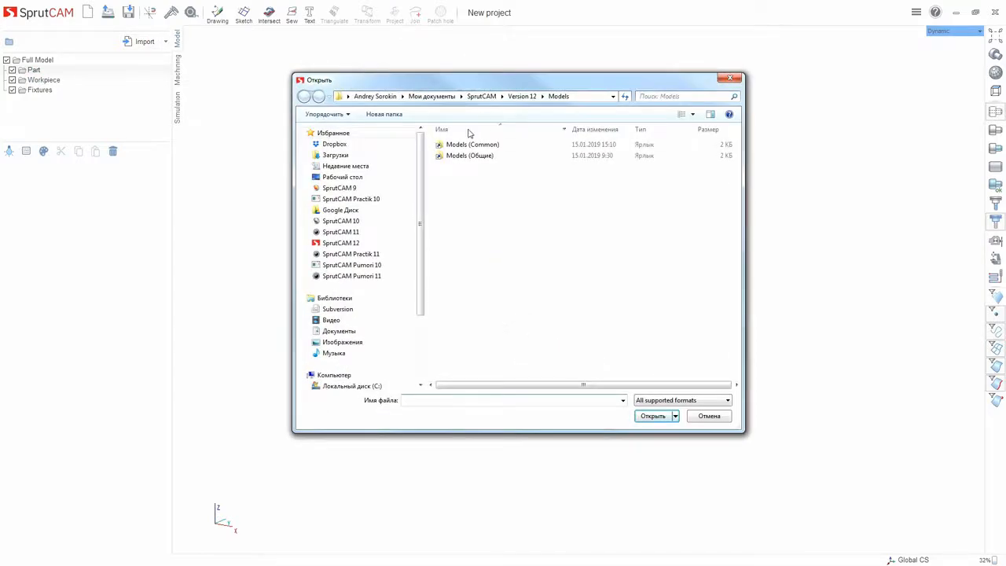
double_click(465, 146)
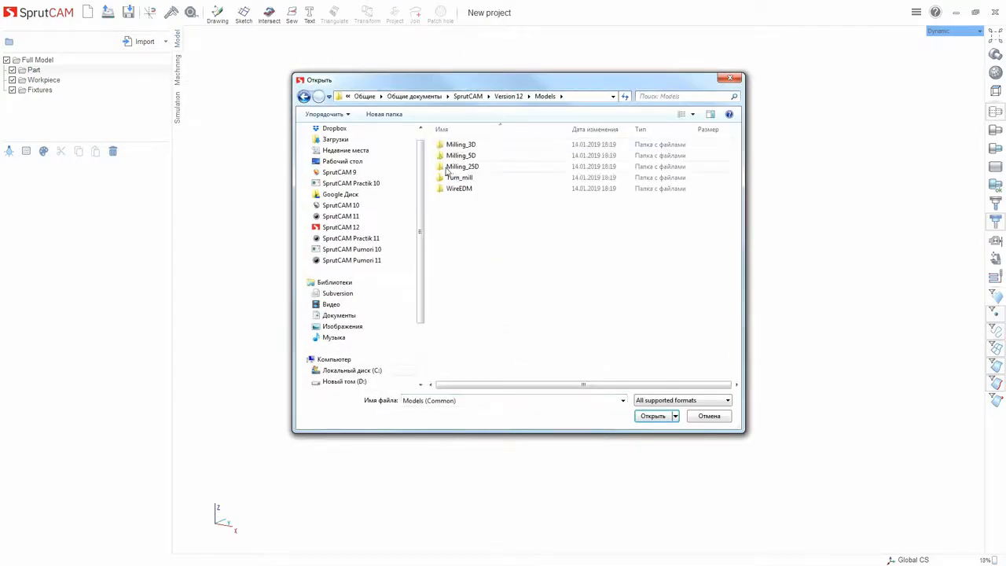
double_click(462, 167)
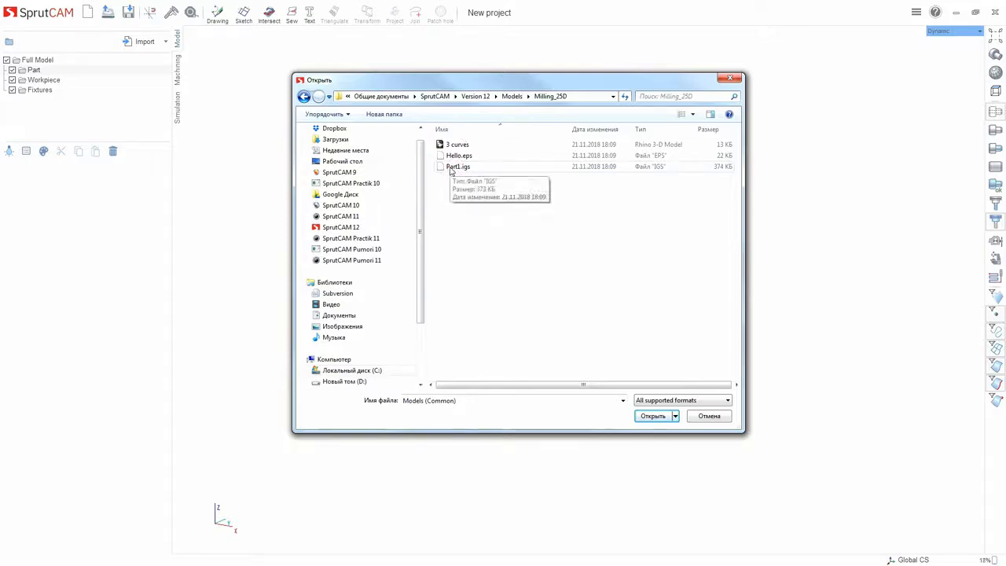
- Check the list of supported import formats and import Part1.igs into the Part folder
left_click(455, 169)
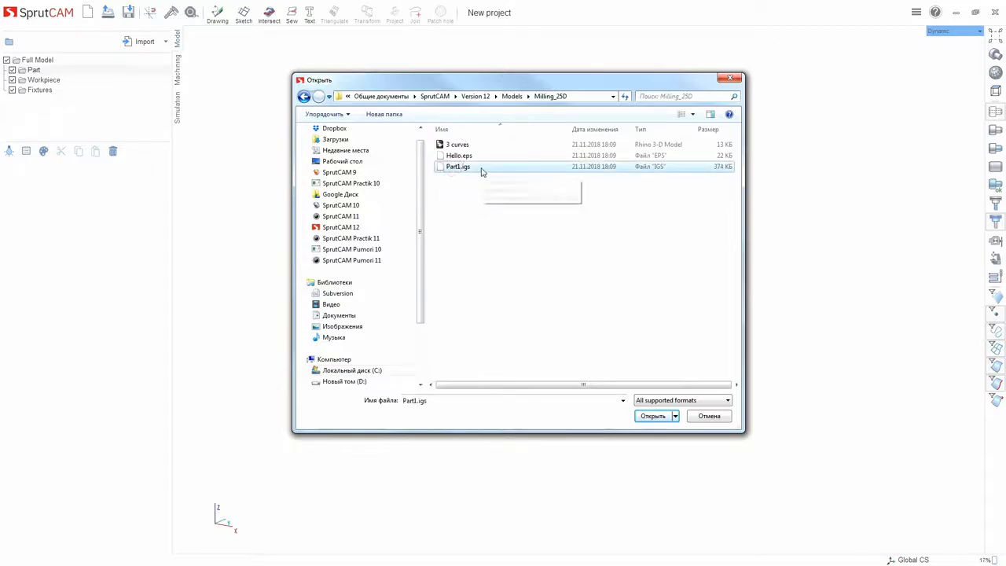
left_click(698, 401)
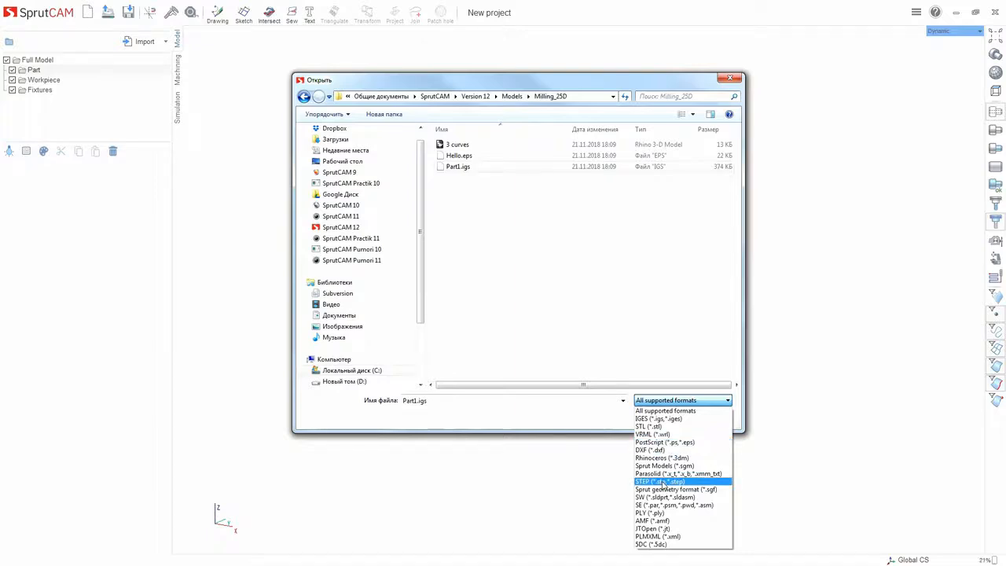
left_click(635, 272)
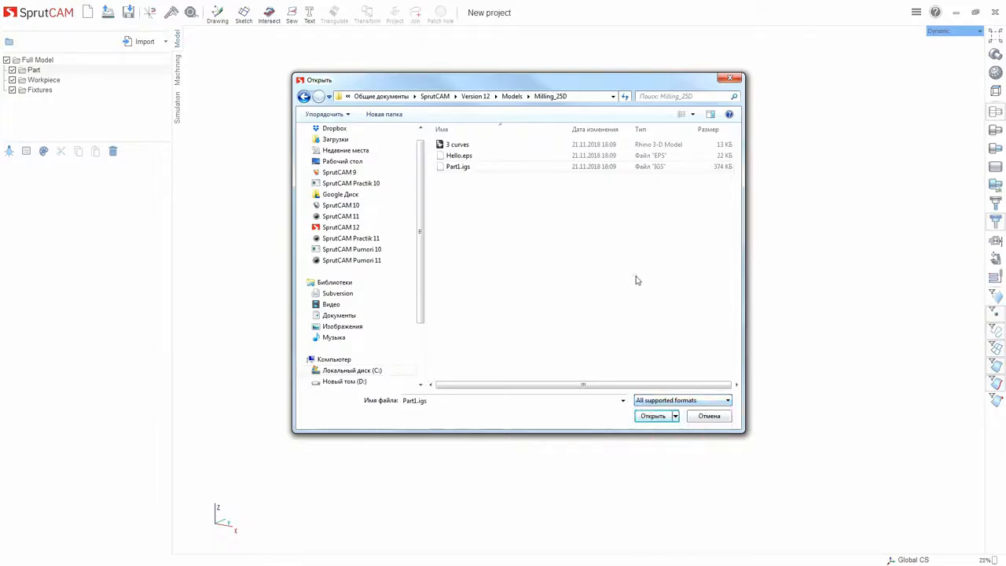
left_click(463, 167)
left_click(654, 415)
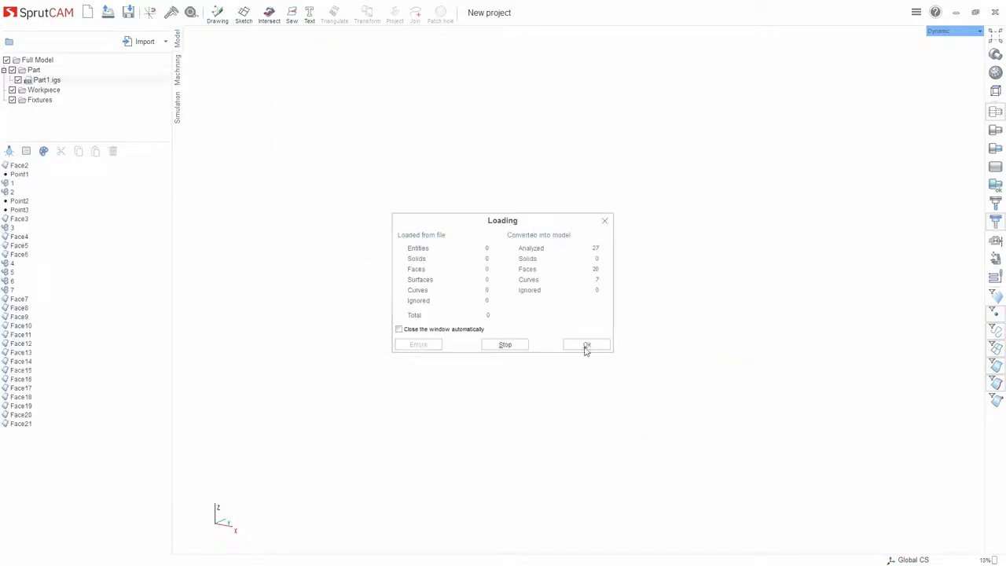
left_click(585, 346)
- Examine the imported Part1.igs by highlighting its points, curves and faces one after another, and clear the selection
scroll(574, 256, "up", 5)
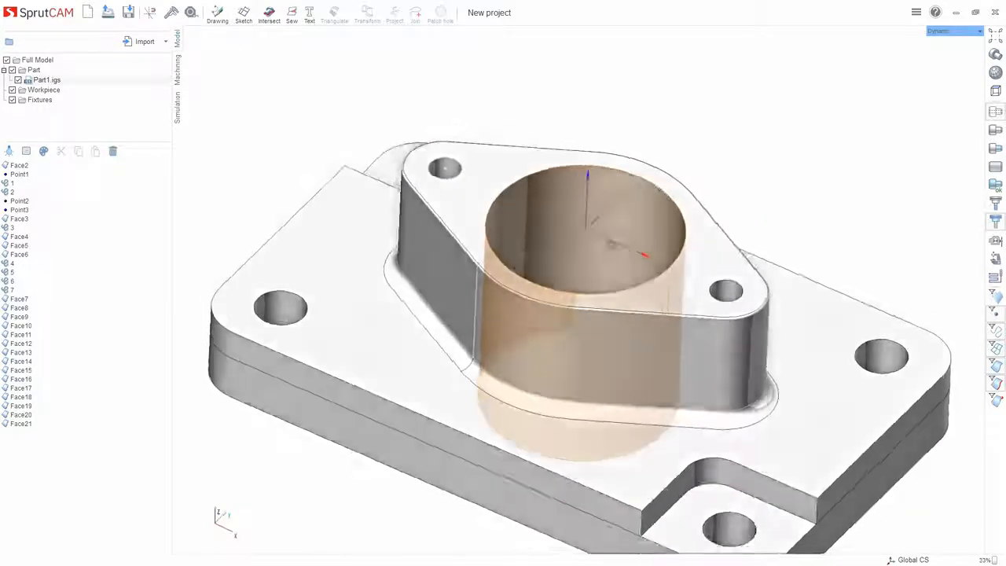
scroll(611, 245, "down", 5)
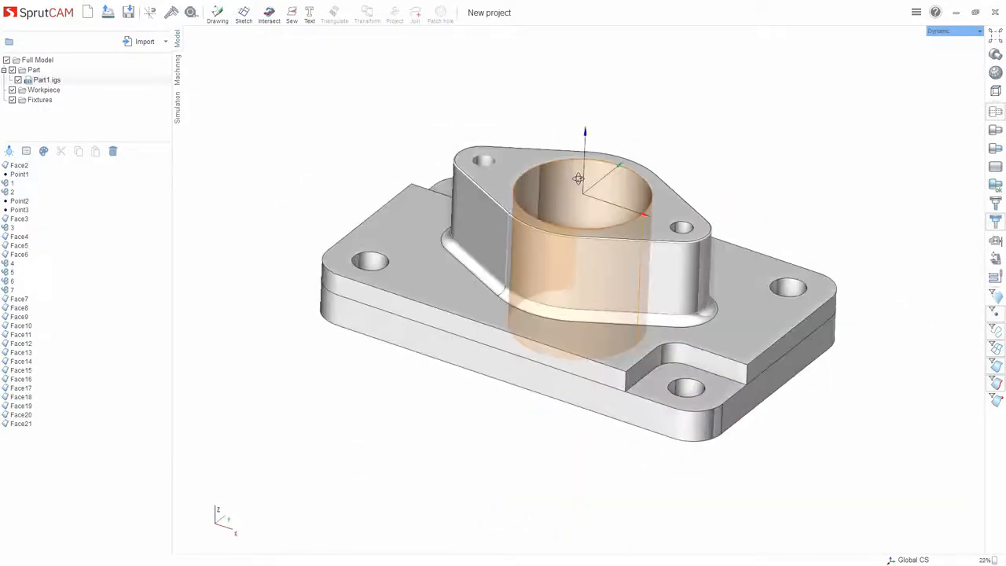
left_click(33, 72)
left_click(44, 82)
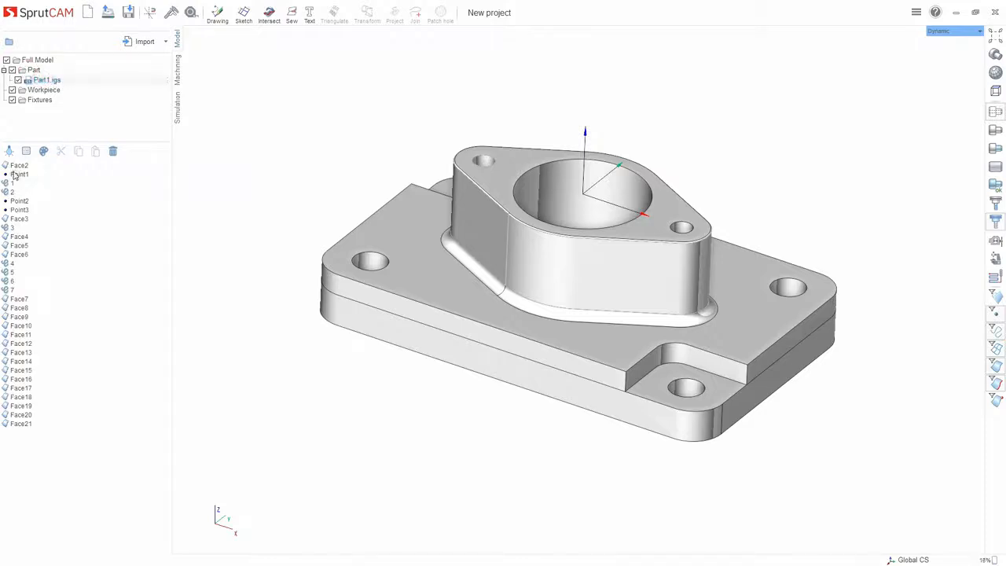
key("Down")
key("Down")
key("Down")
key("Down")
key("Down")
key("Down")
key("Down")
key("Down")
key("Down")
key("Down")
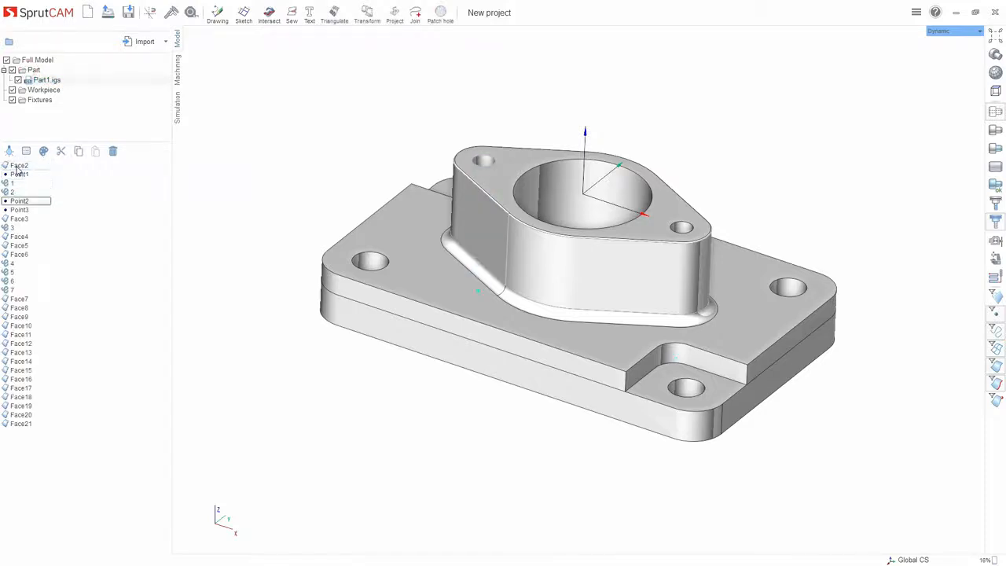
key("Down")
key("Down")
key("Down")
key("Down")
key("Down")
key("Down")
key("Down")
key("Down")
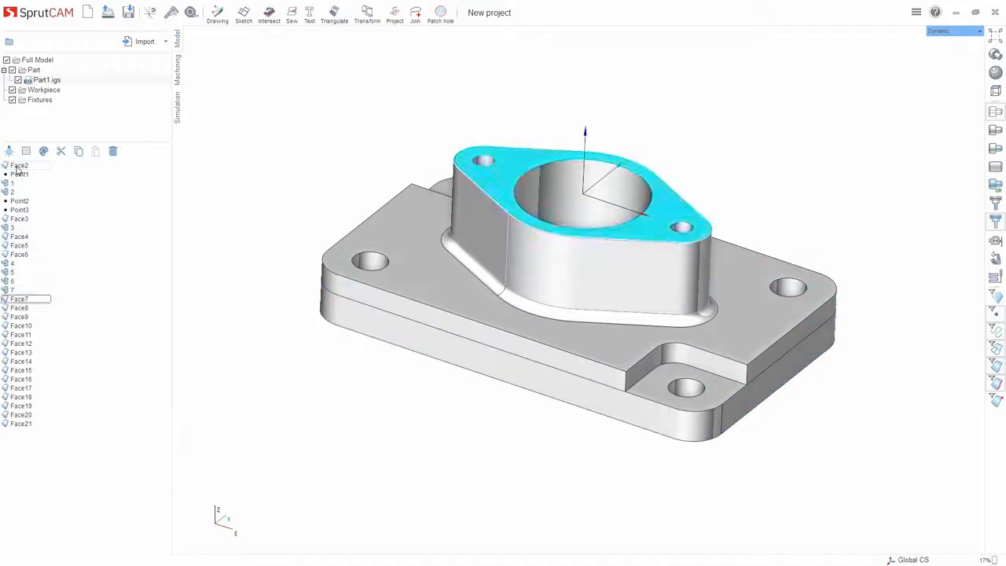
key("Up")
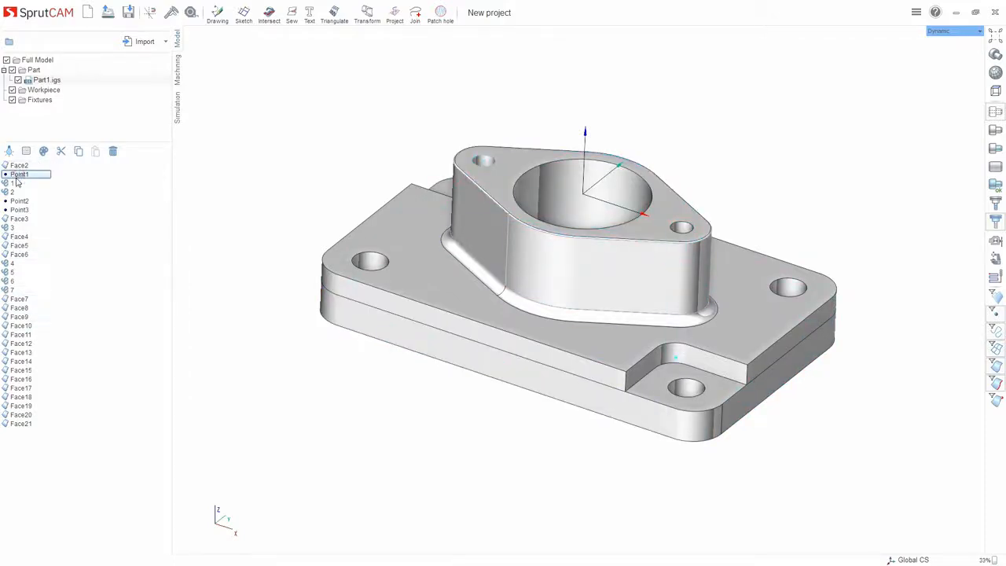
left_click(16, 183)
key("Down")
key("Down")
key("Down")
key("Down")
key("Down")
key("Down")
key("Down")
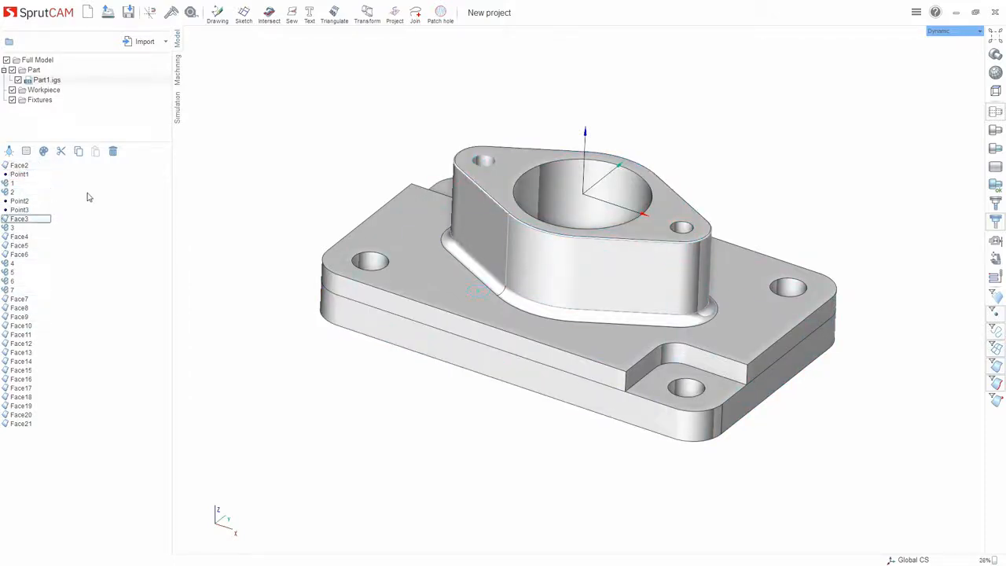
key("Down")
key("Down")
key("Down")
key("Down")
key("Down")
key("Down")
key("Down")
key("Down")
key("Down")
key("Down")
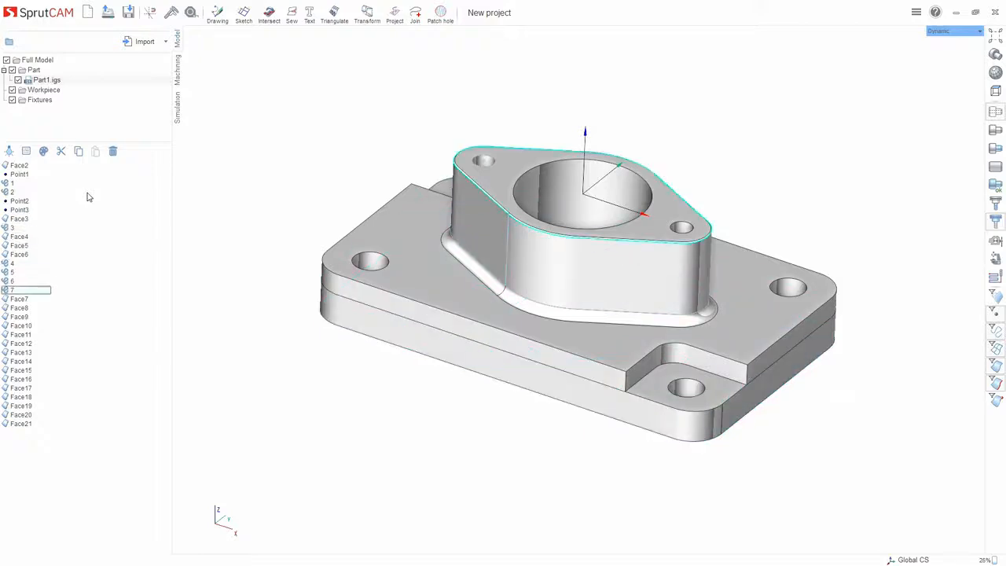
left_click(350, 474)
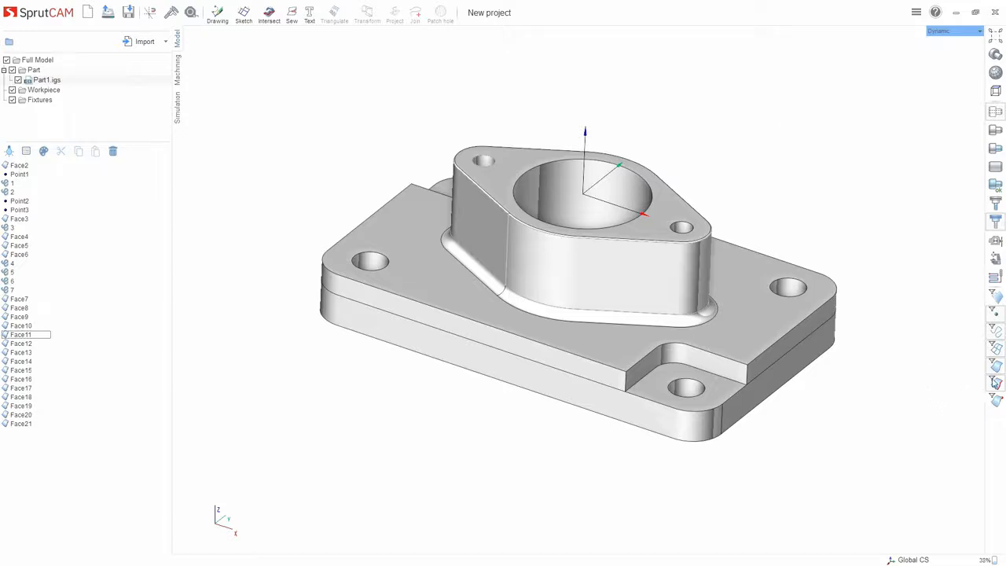
- Restrict the selection filter to curves only and select the outer contour and a small hole's curve on the upper flange
left_click(995, 364)
left_click(996, 364)
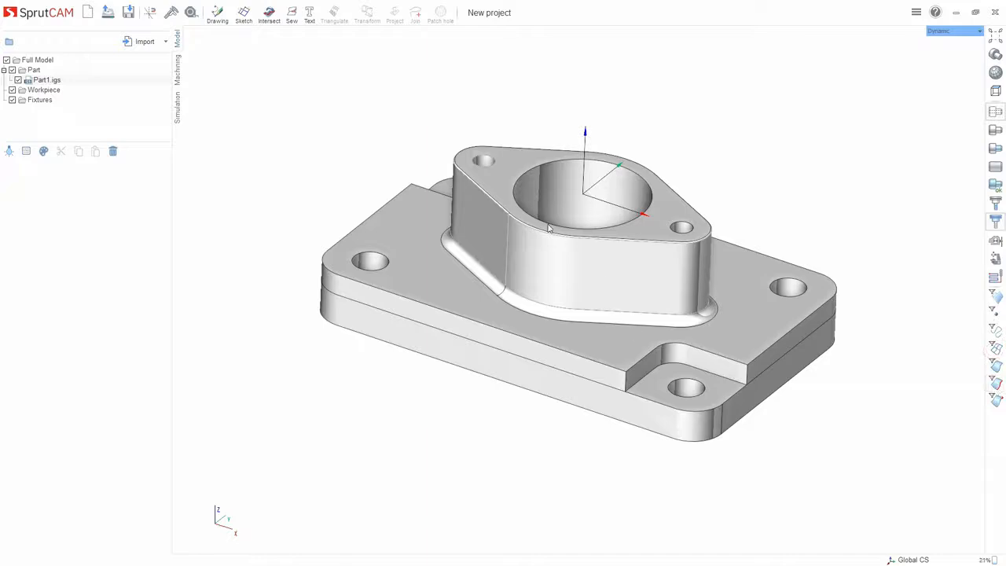
middle_click_drag(530, 307, 666, 304)
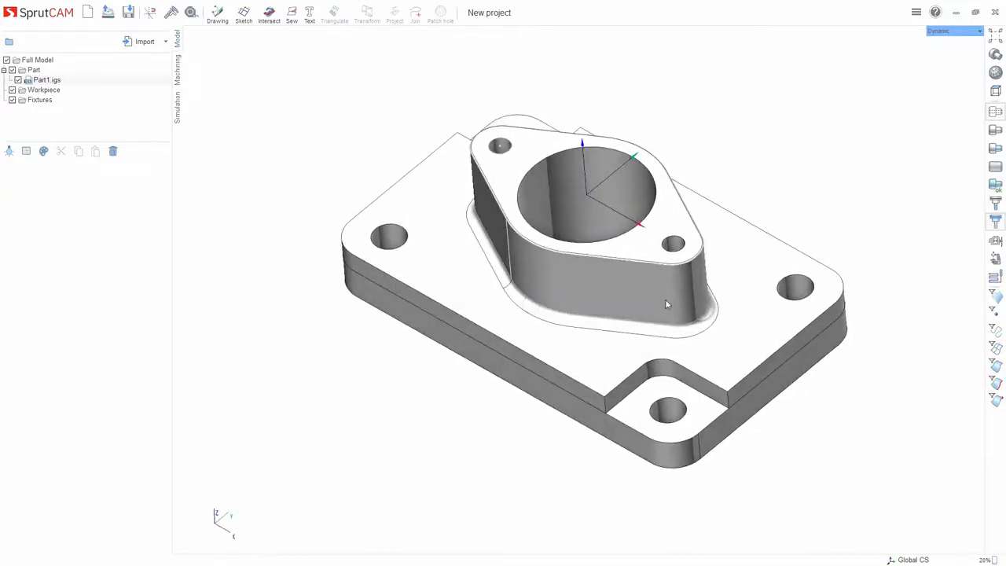
left_click(993, 330)
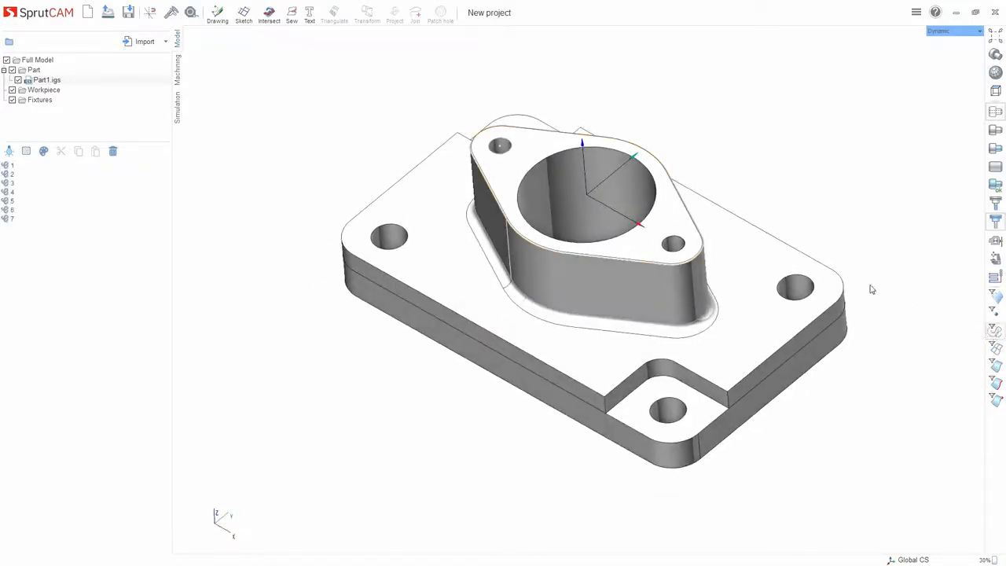
left_click(552, 137)
left_click(501, 148)
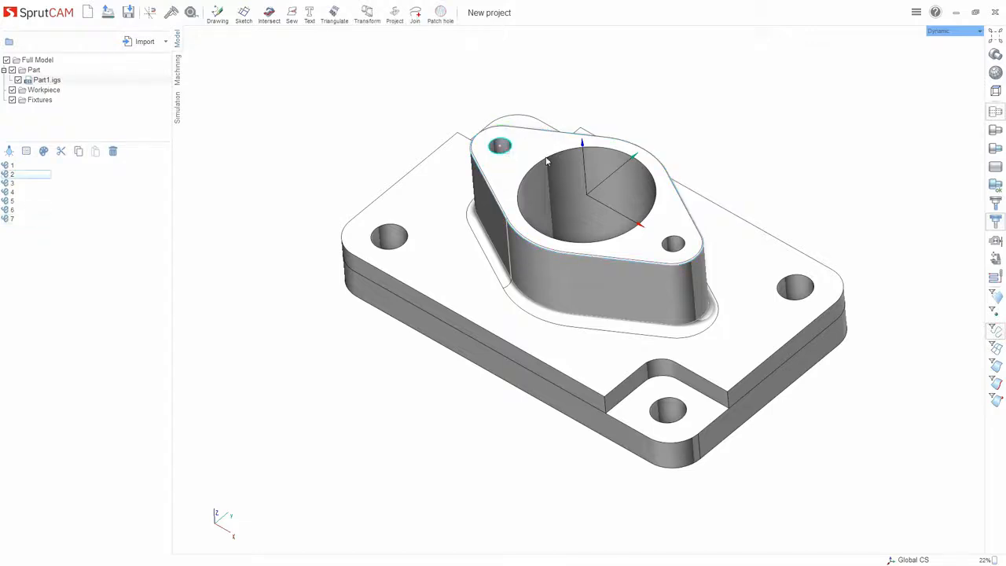
- Switch the selection filter to faces only and select the upper face of the base plate
mouse_move(551, 248)
middle_mouse_down()
mouse_move(507, 150)
mouse_move(551, 216)
middle_mouse_up()
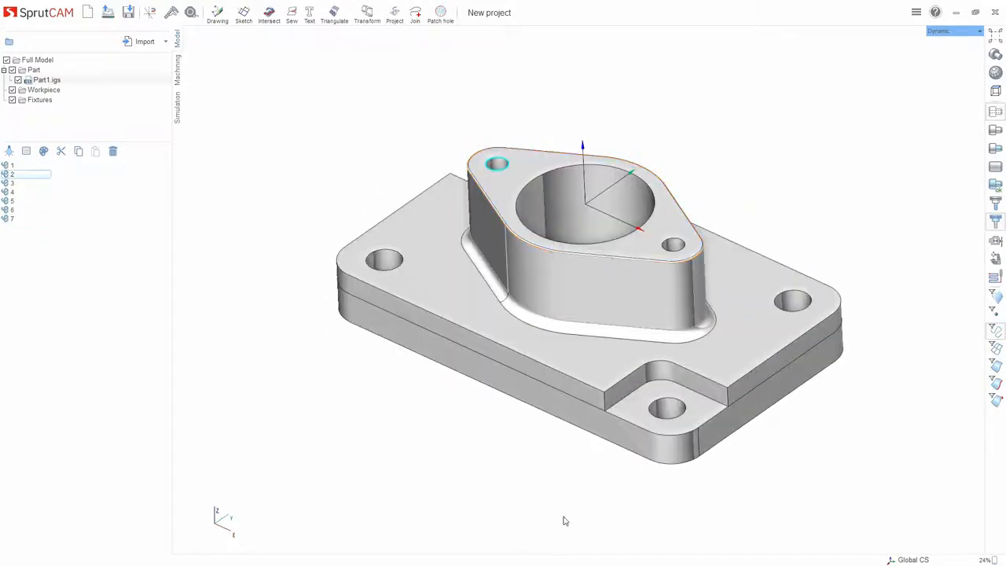
middle_click_drag(459, 92, 431, 99)
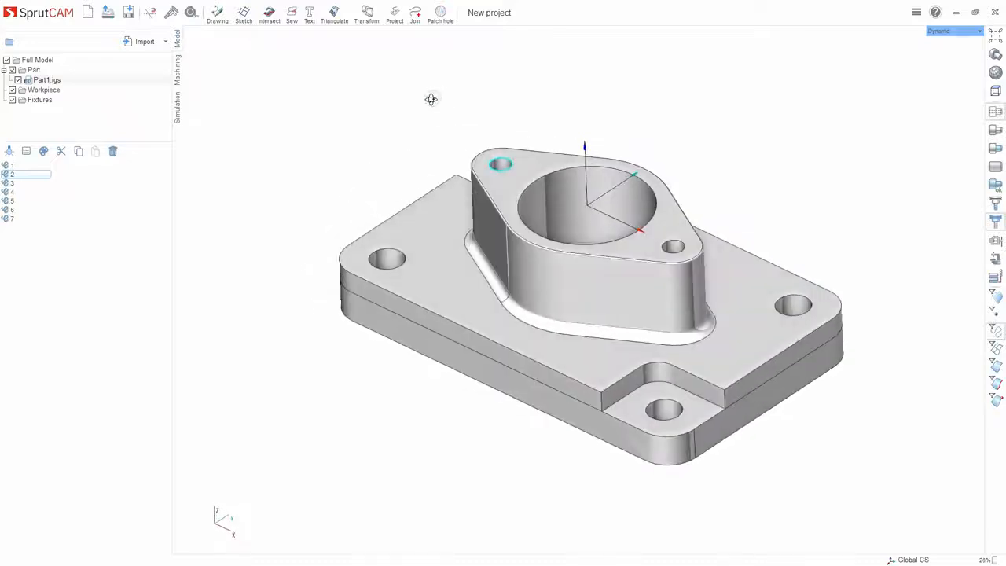
middle_click_drag(469, 300, 560, 283)
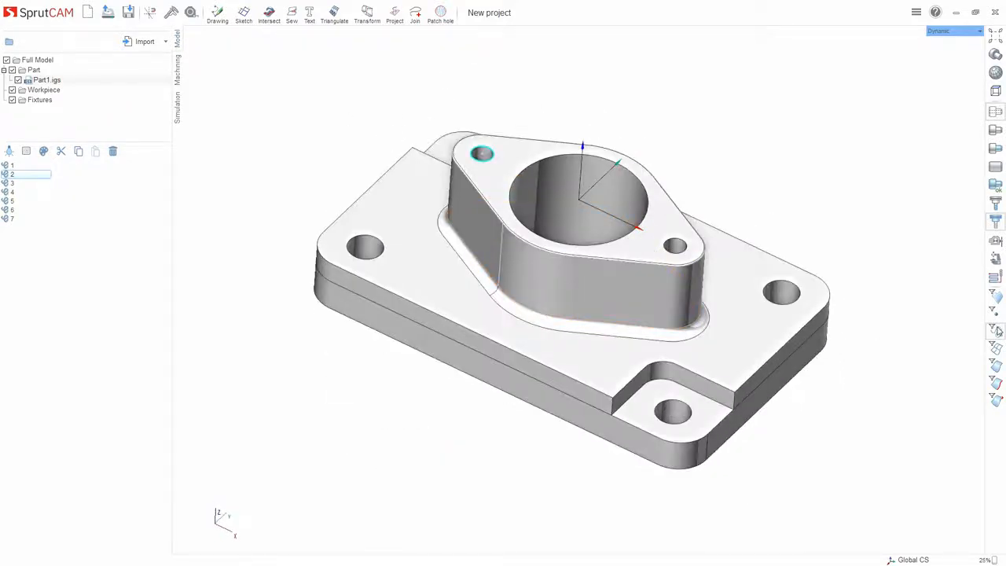
left_click(995, 365)
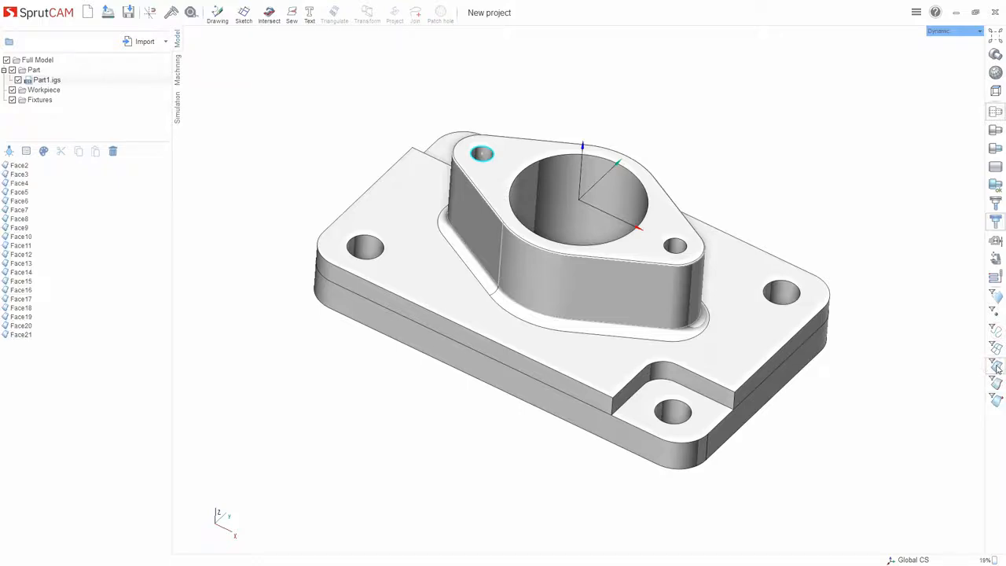
left_click(651, 348)
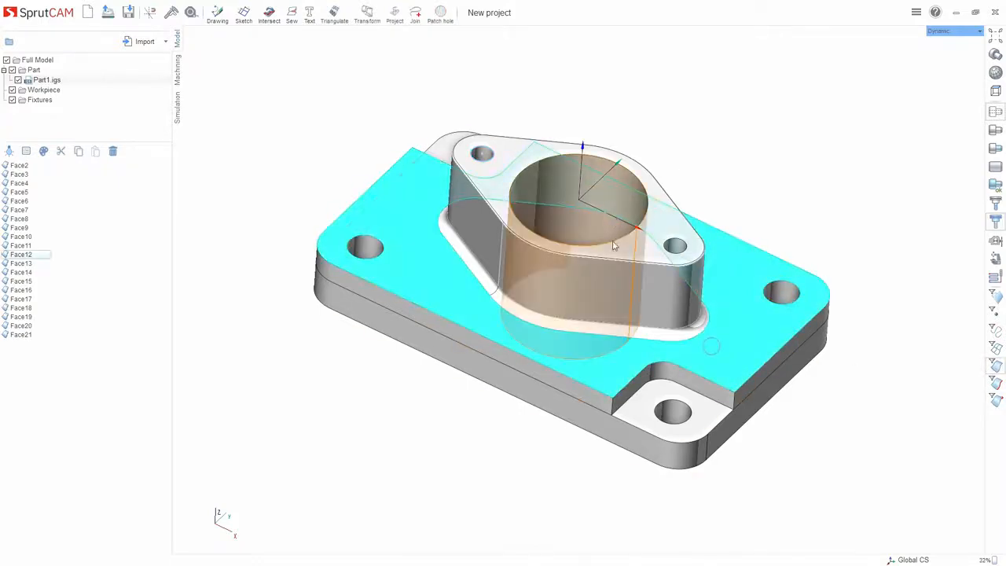
- Examine the part's faces by picking them on the model and highlighting Face3 through Face12 one by one
left_click(613, 257)
left_click(545, 280)
left_click(447, 245)
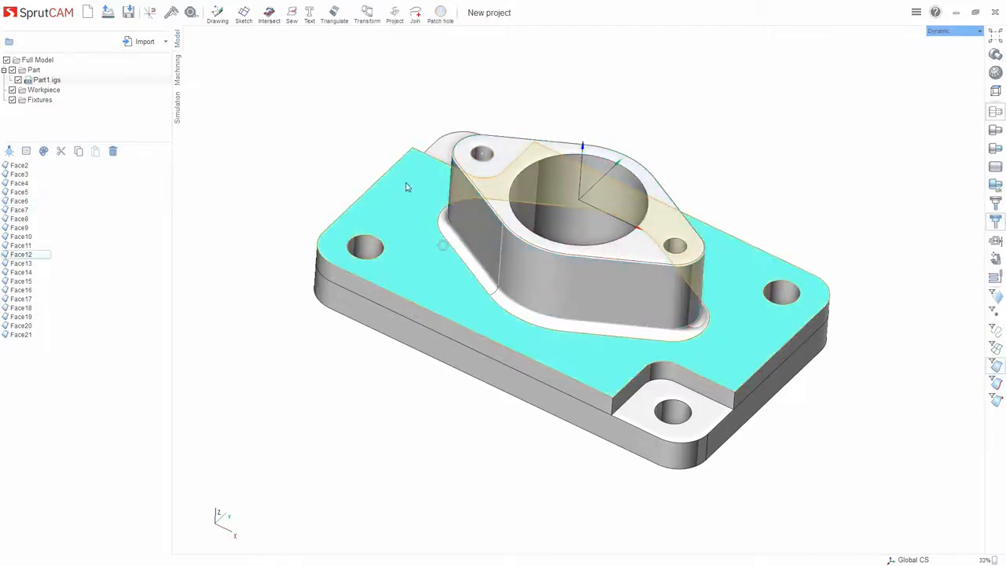
left_click(22, 174)
key("Down")
key("Down")
key("Down")
key("Down")
key("Down")
key("Down")
key("Down")
key("Down")
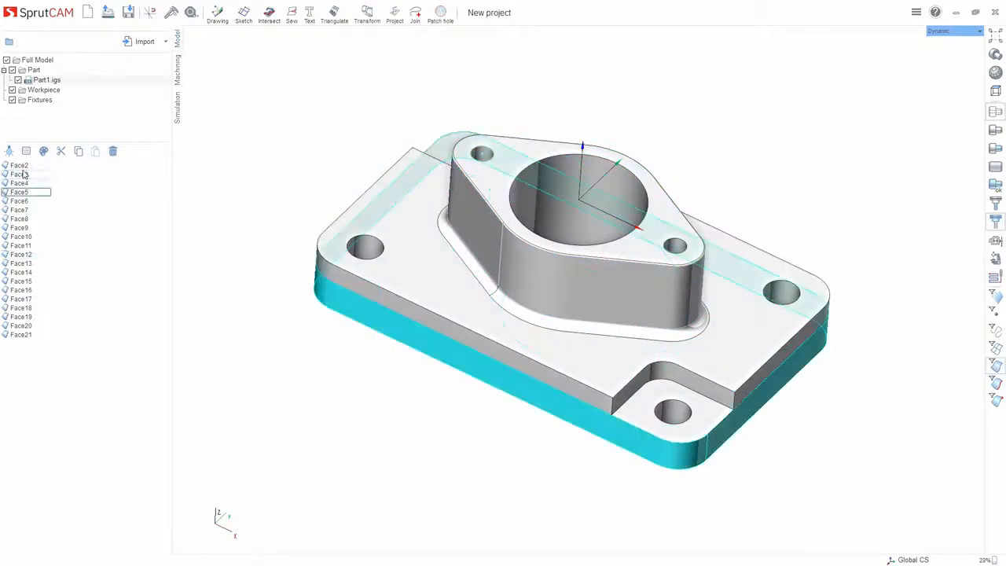
key("Down")
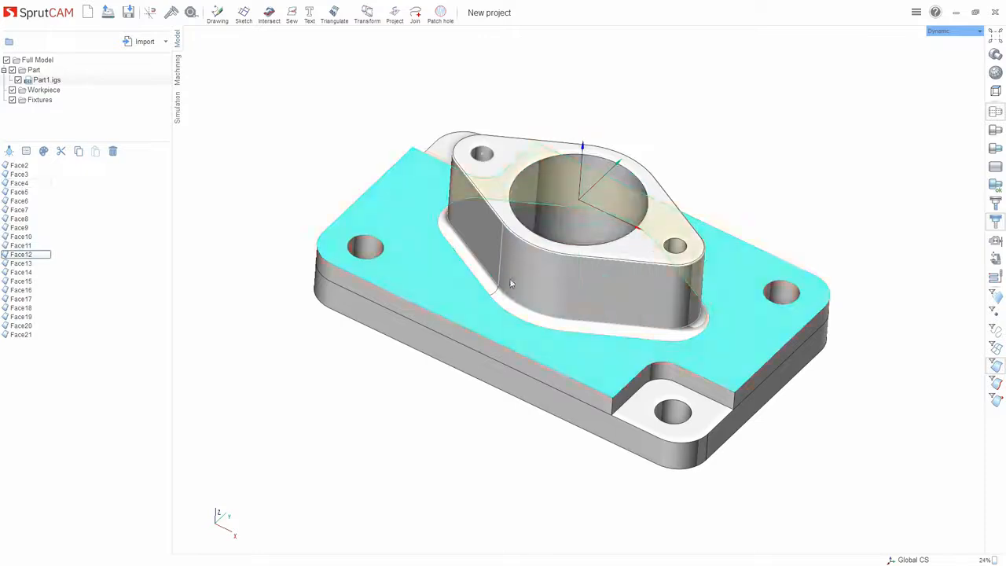
mouse_move(353, 144)
right_mouse_down()
mouse_move(350, 117)
mouse_move(349, 142)
right_mouse_up()
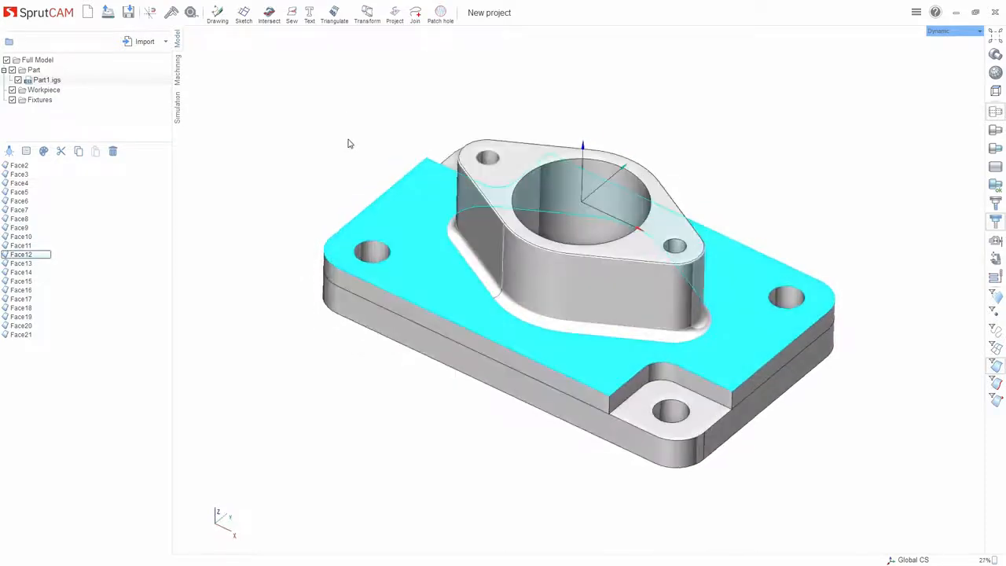
- Re-enable curves and the other geometry types alongside faces in the selection filter and clear the current selection
left_click(994, 348)
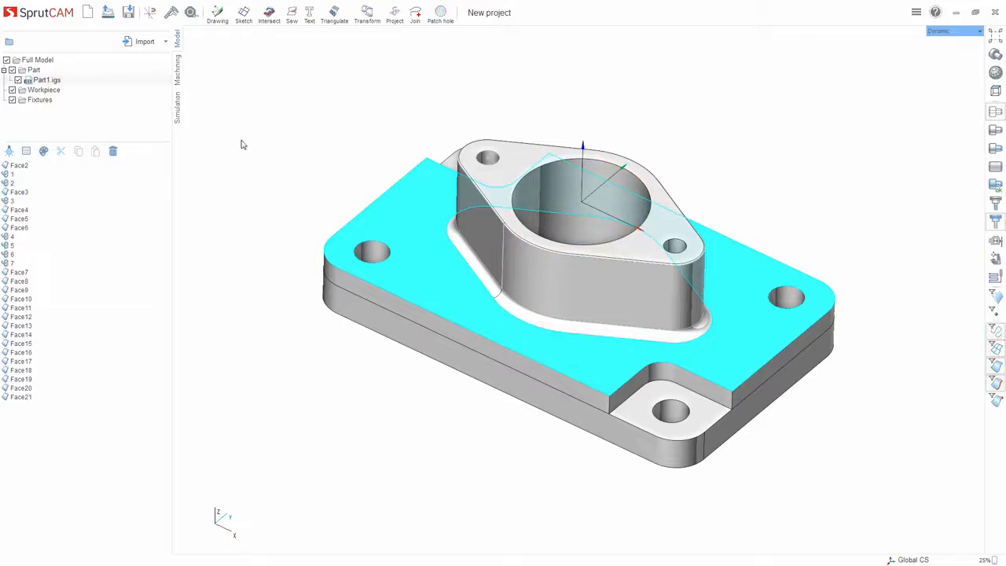
left_click_drag(373, 107, 370, 119)
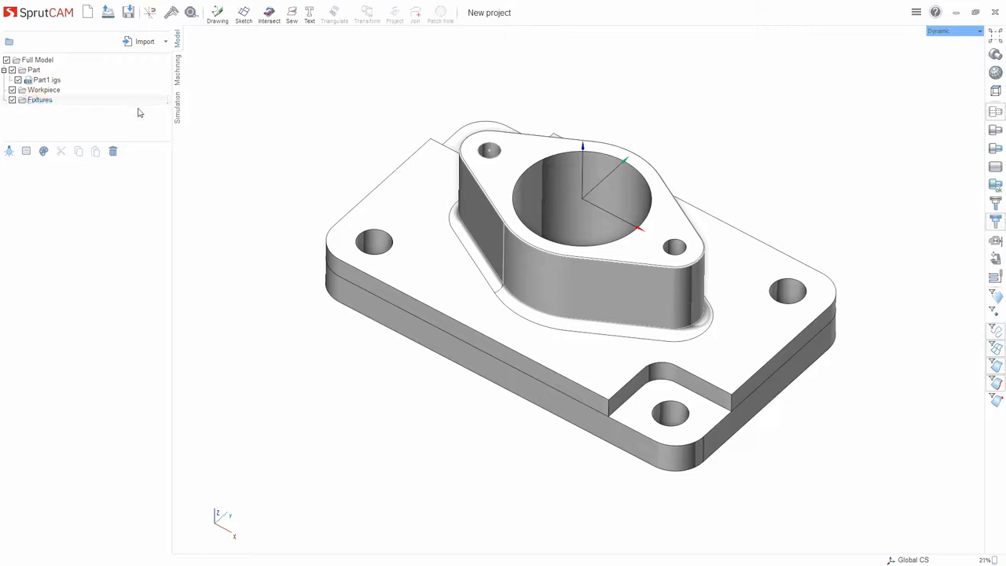
middle_click_drag(383, 159, 382, 140)
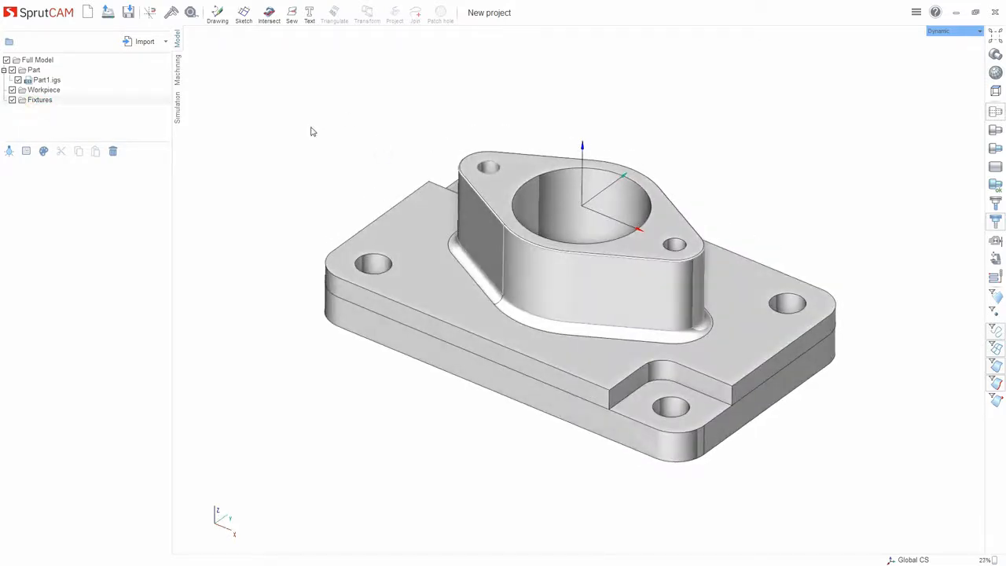
- Switch to the Machining environment and examine how the part sits relative to the 6TBK-75 machine table
left_click(180, 73)
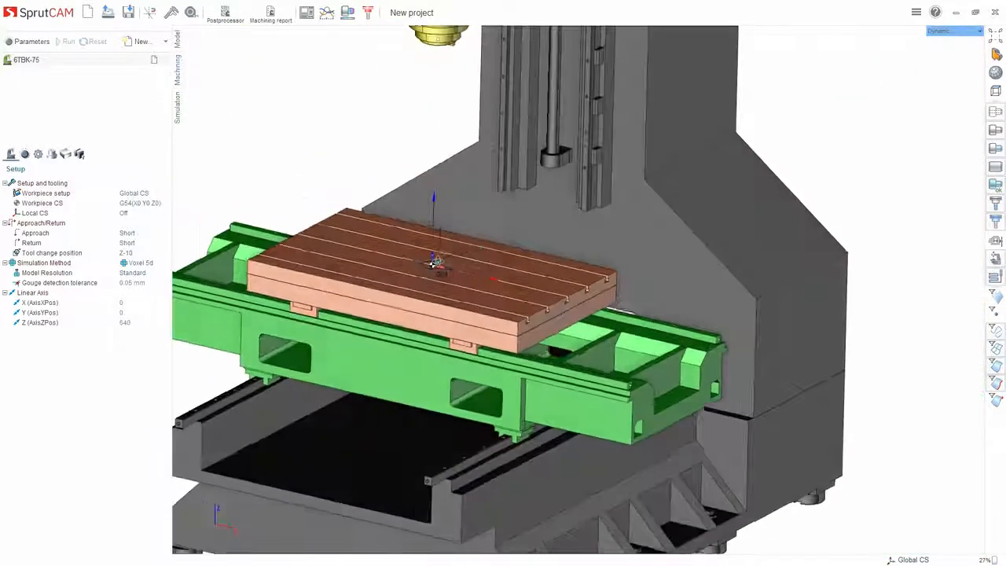
scroll(477, 278, "up", 8)
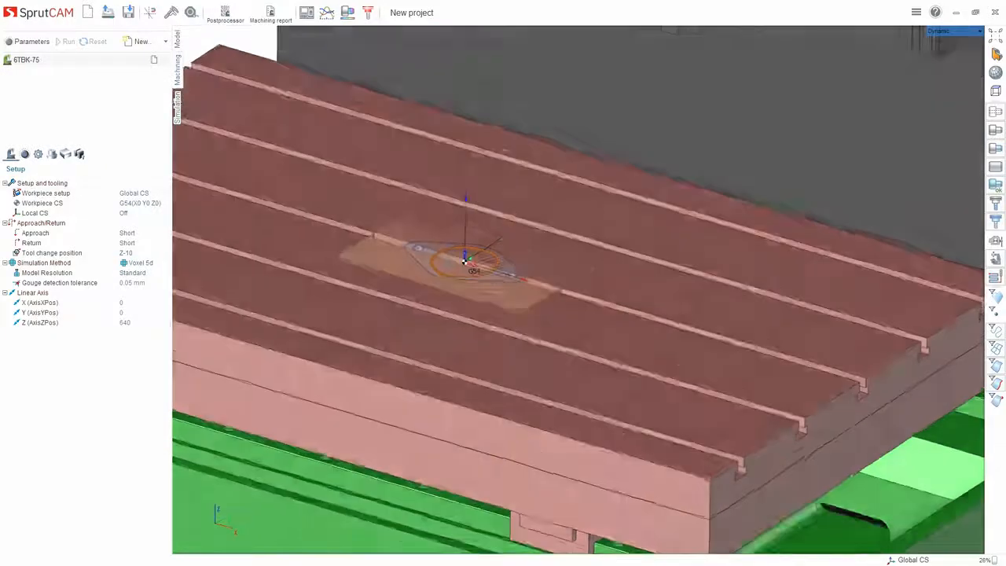
scroll(464, 259, "down", 8)
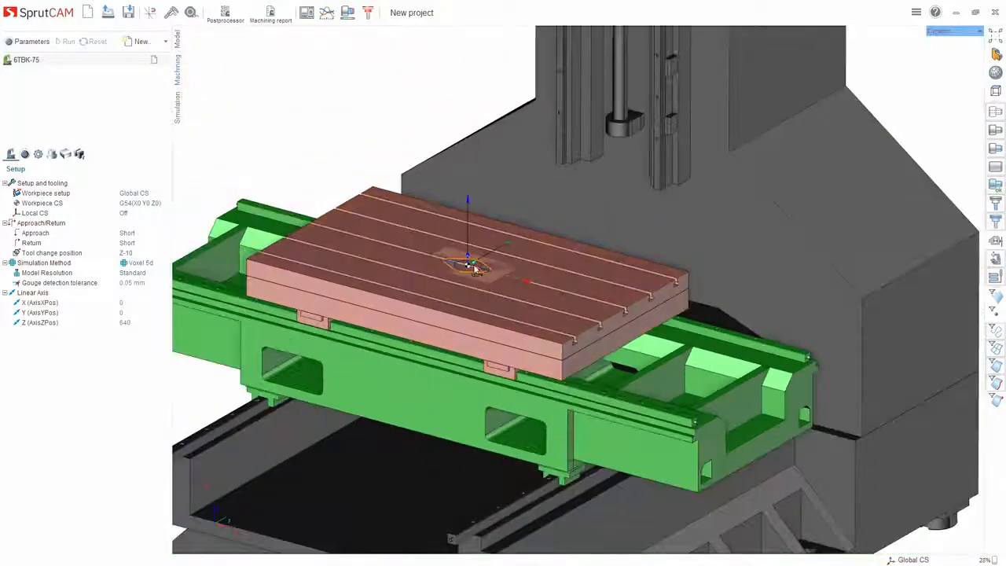
mouse_move(464, 259)
right_mouse_down()
mouse_move(520, 242)
mouse_move(471, 265)
right_mouse_up()
scroll(472, 272, "up", 5)
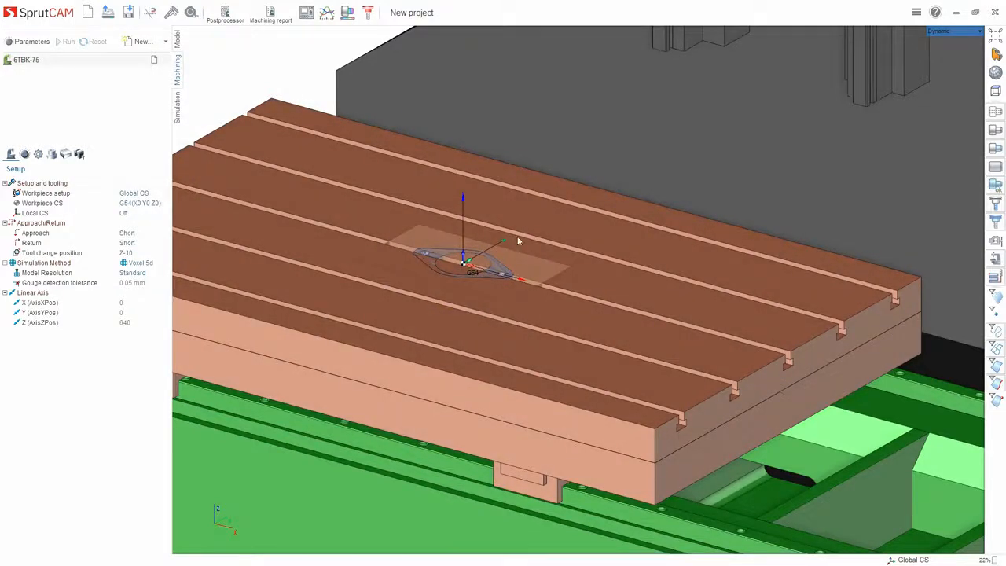
mouse_move(483, 245)
right_mouse_down()
mouse_move(483, 235)
mouse_move(489, 243)
right_mouse_up()
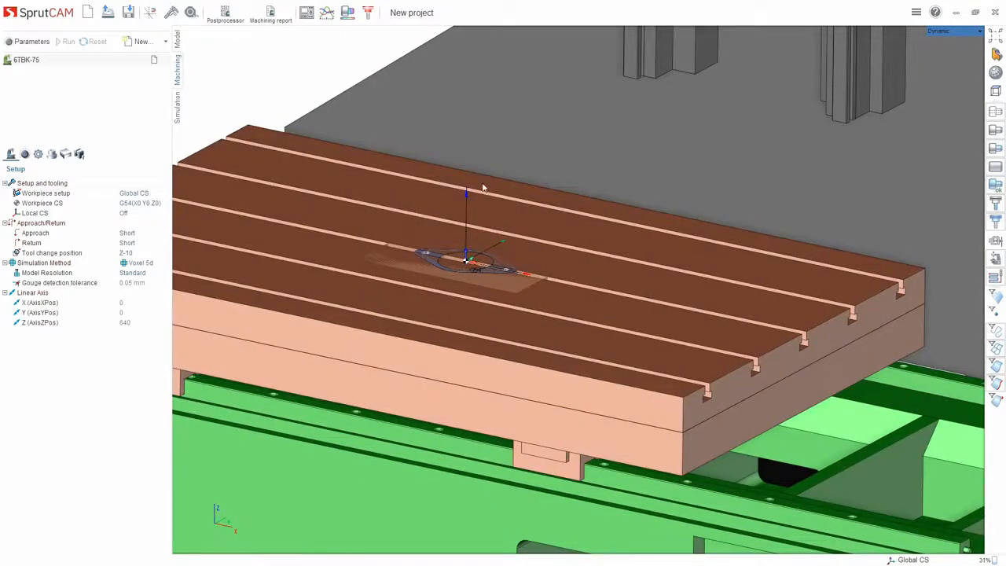
right_click_drag(511, 241, 509, 254)
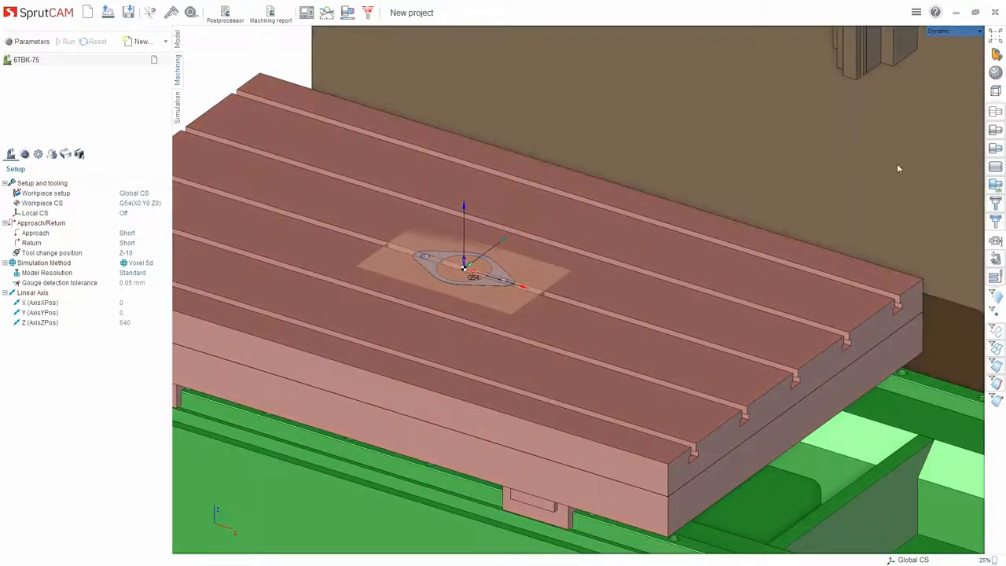
- Hide the machine model and examine the part inside its transparent box workpiece
left_click(995, 259)
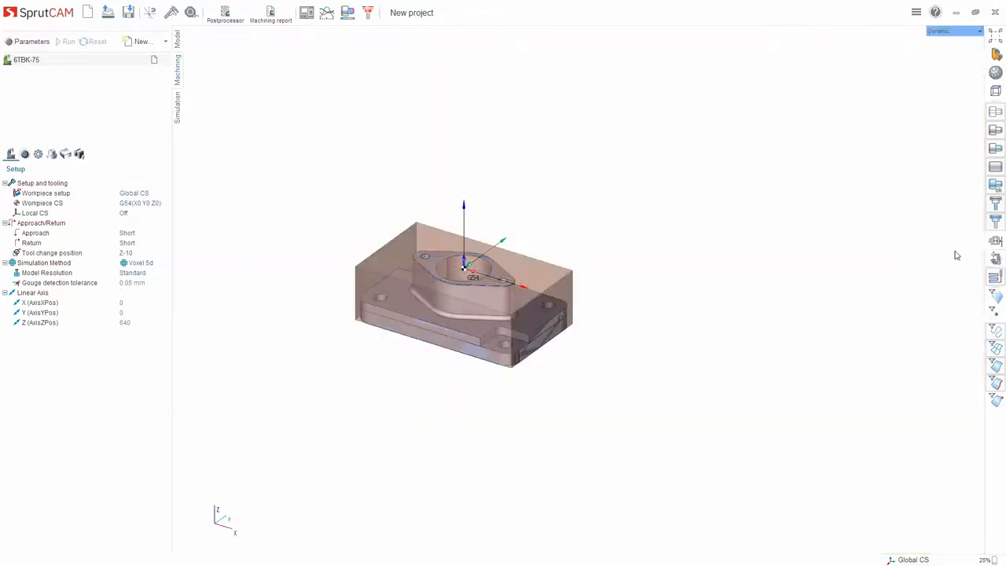
right_click_drag(670, 290, 644, 312)
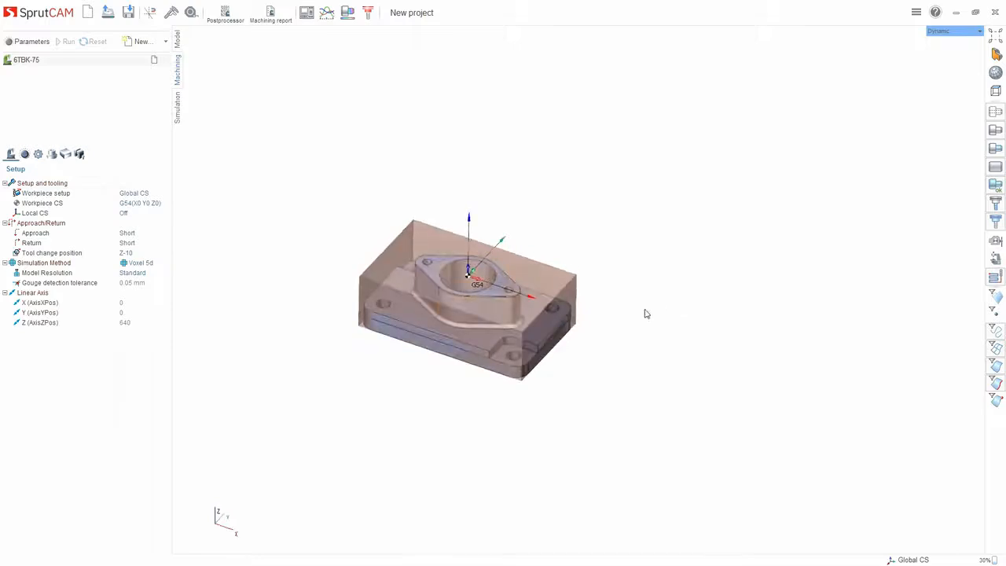
scroll(471, 299, "up", 2)
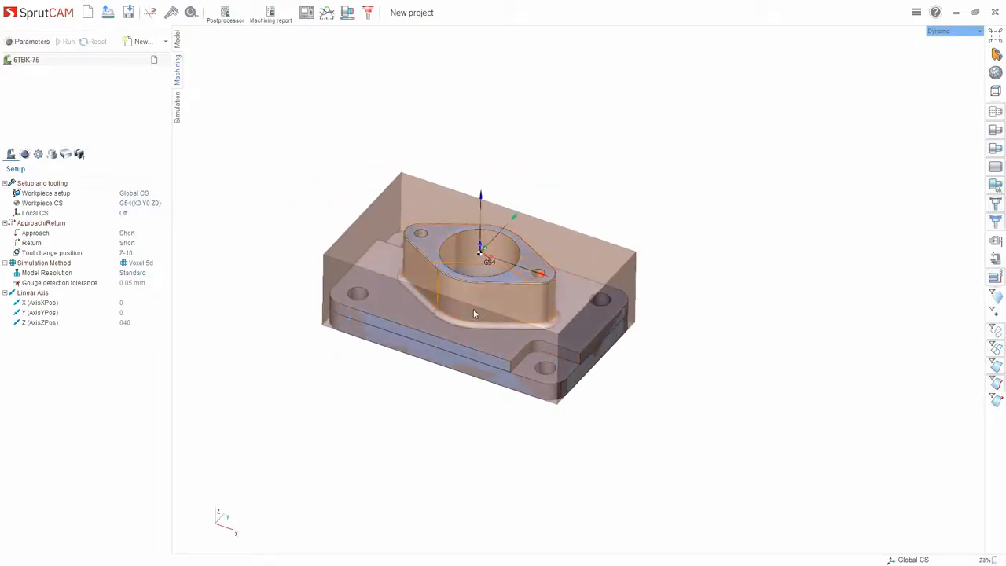
middle_click_drag(576, 209, 587, 185)
mouse_move(485, 400)
middle_mouse_down()
mouse_move(490, 415)
mouse_move(488, 399)
middle_mouse_up()
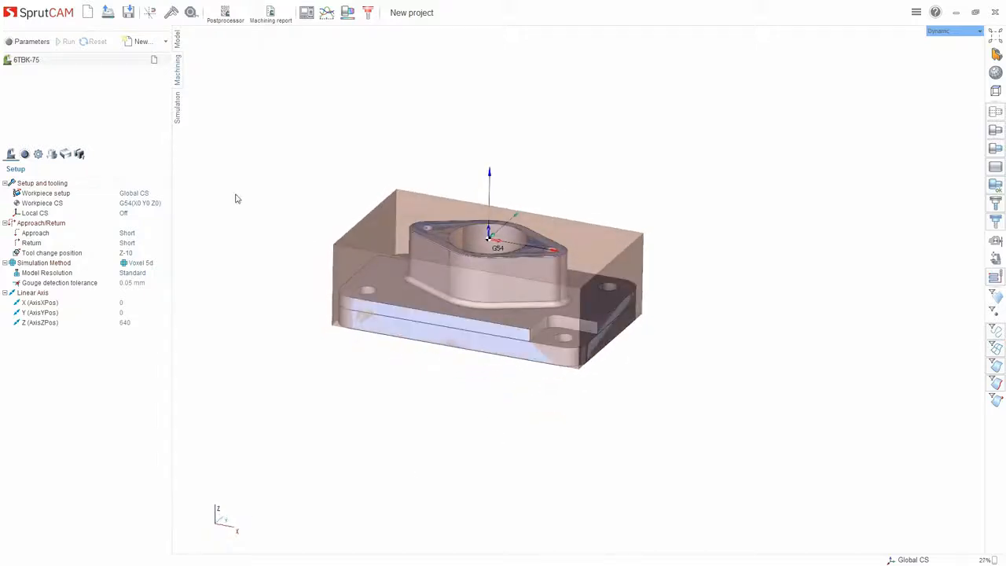
- Compare the part in the Model and Machining environments and review the primitive workpiece options without adding one
left_click(177, 40)
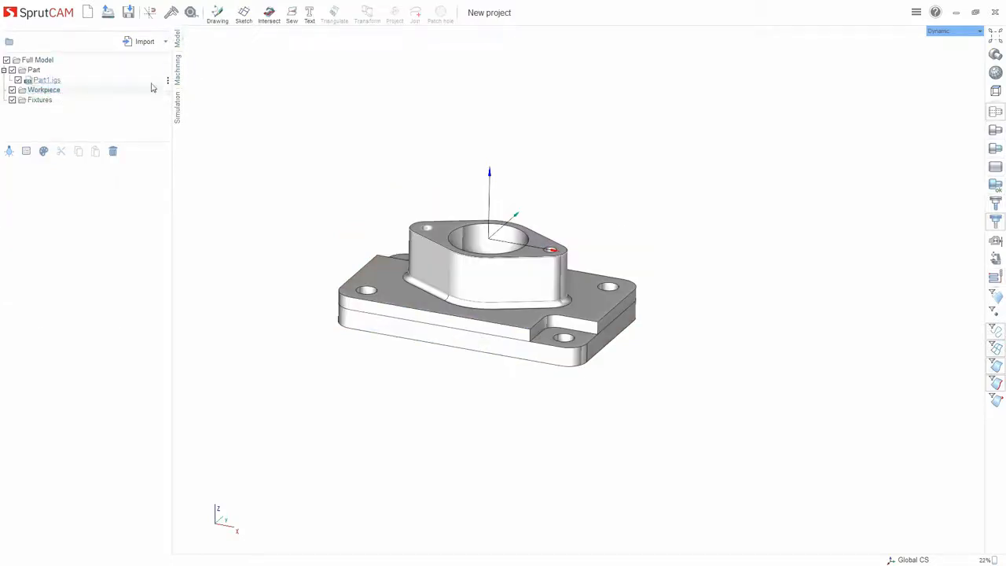
left_click(178, 68)
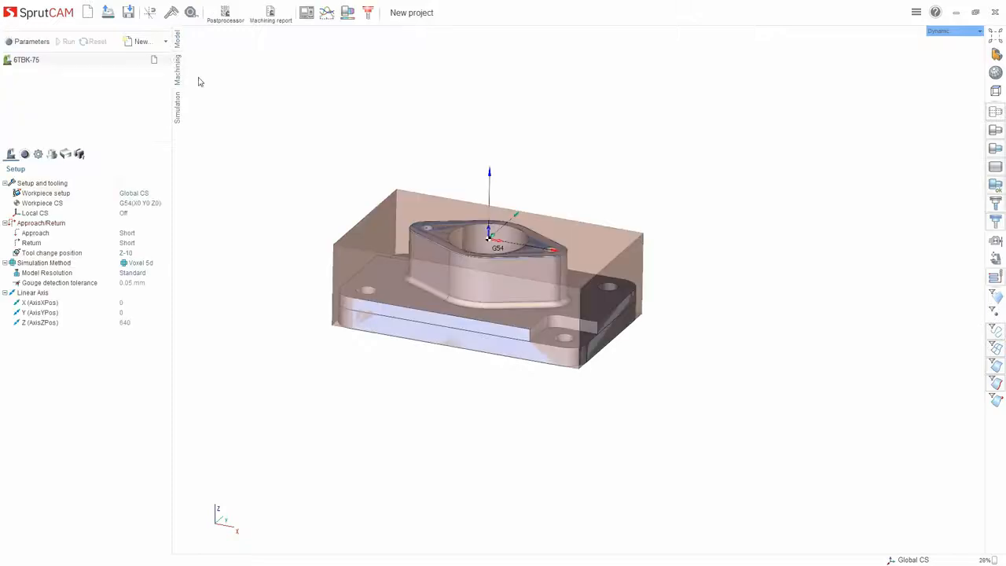
left_click(65, 154)
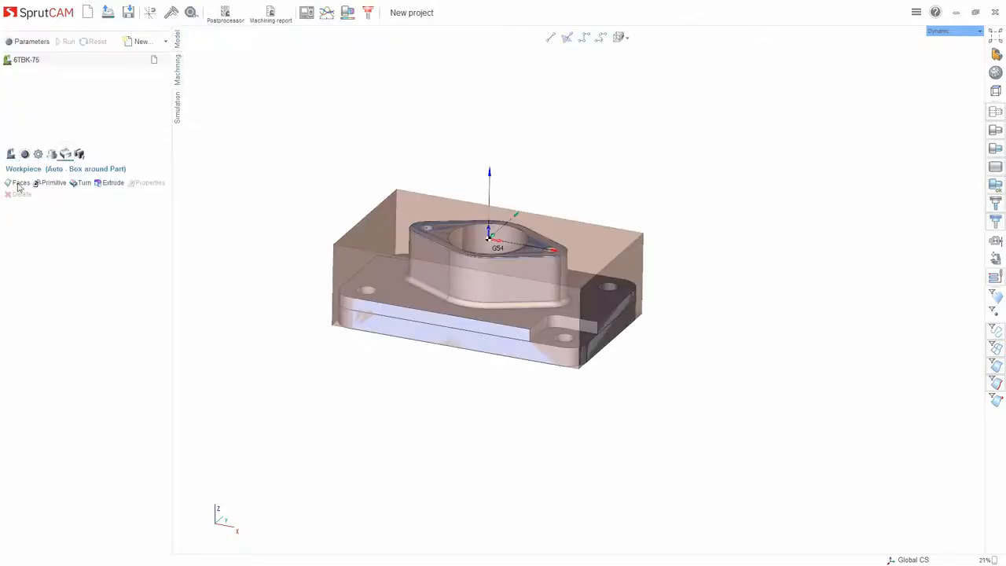
left_click(55, 182)
left_click_drag(81, 38, 105, 77)
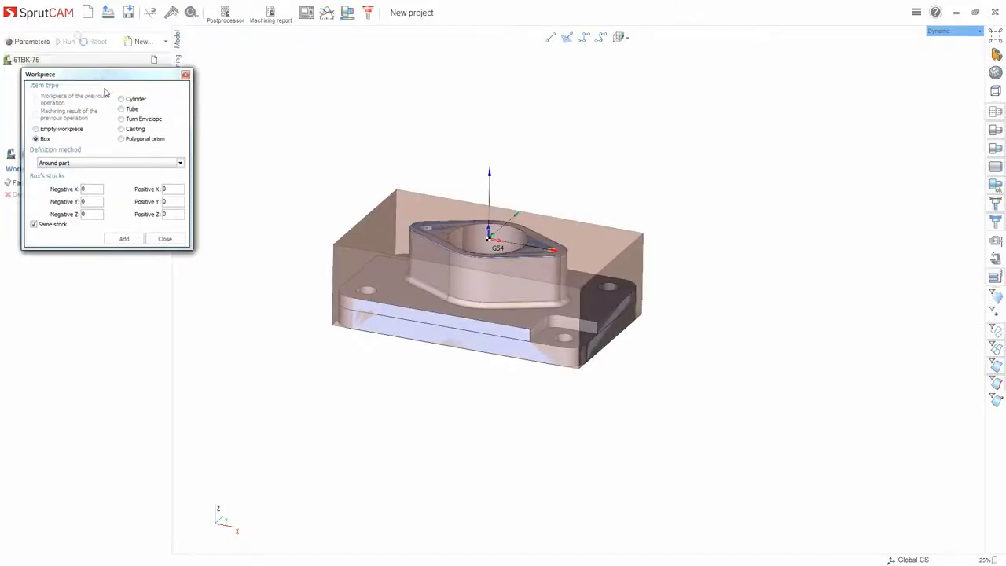
left_click(186, 75)
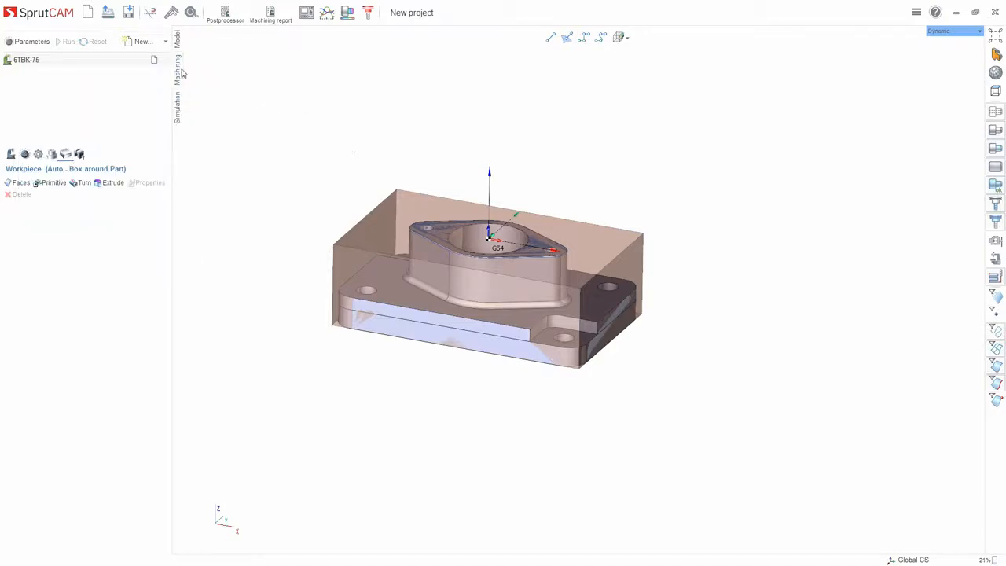
- Return to the setup parameters, show the machine model again and inspect the part's position in the table
left_click(12, 155)
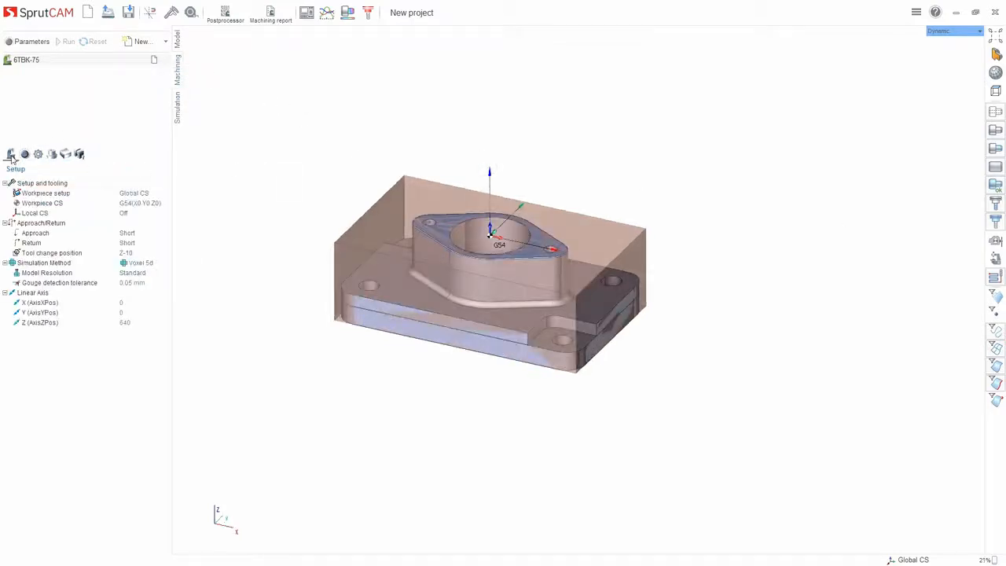
left_click(994, 260)
scroll(706, 292, "down", 5)
scroll(453, 283, "down", 2)
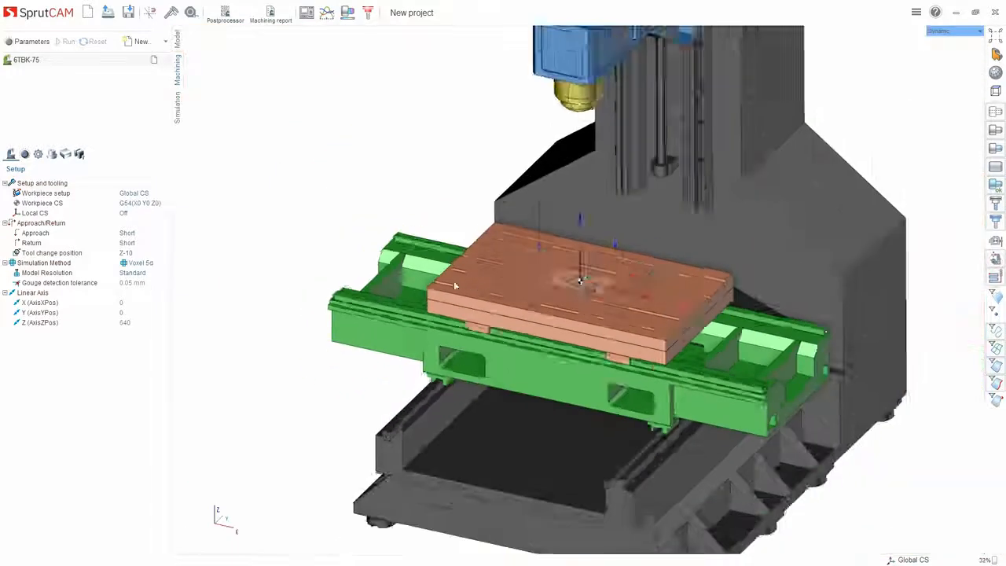
scroll(615, 264, "down", 3)
scroll(617, 268, "up", 3)
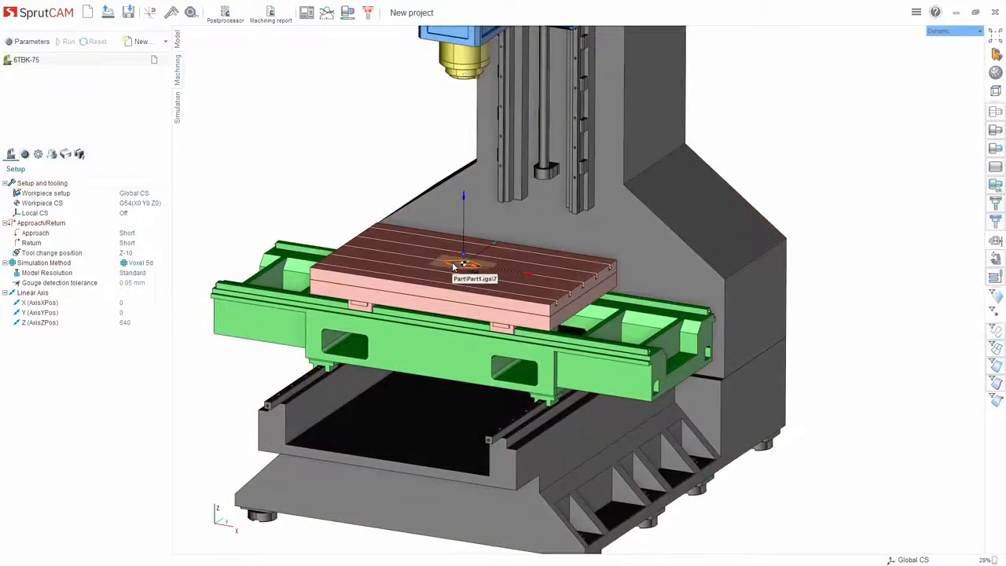
middle_click_drag(459, 265, 427, 214)
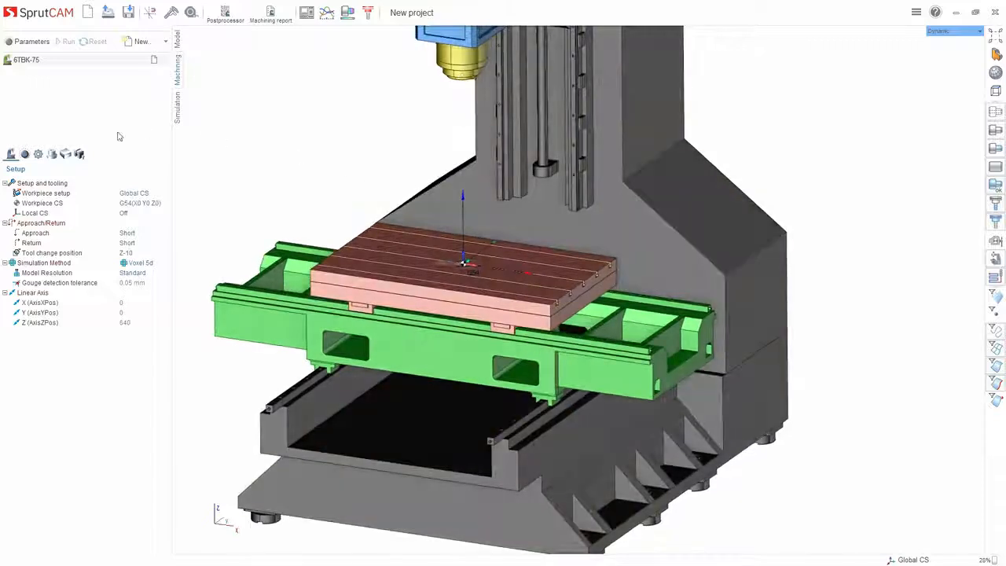
- Set the workpiece setup's Z translation to 100, apply it and check the raised part on the machine table
left_click(141, 194)
left_click(166, 194)
left_click(50, 171)
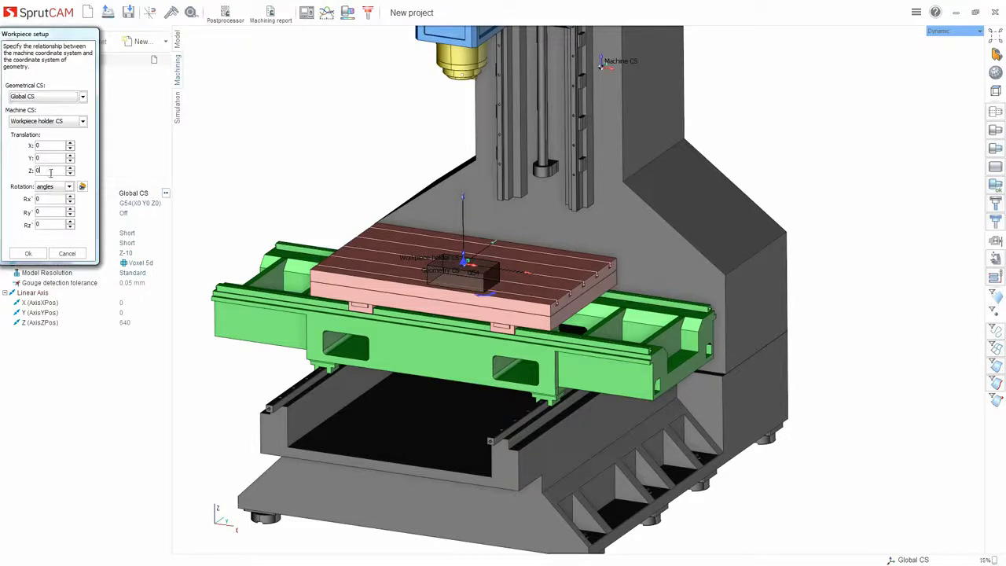
scroll(51, 171, "up", 20)
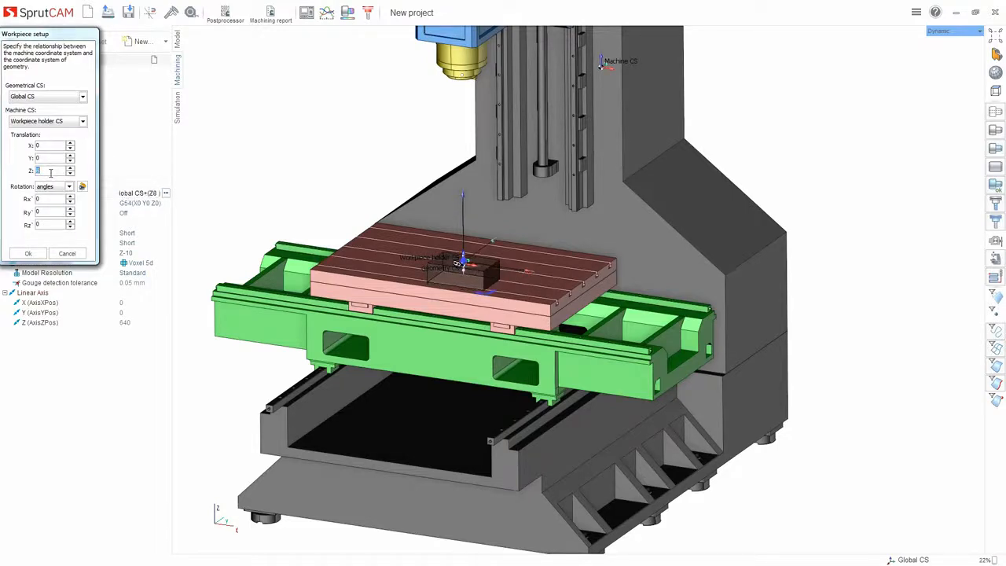
scroll(52, 170, "up", 20)
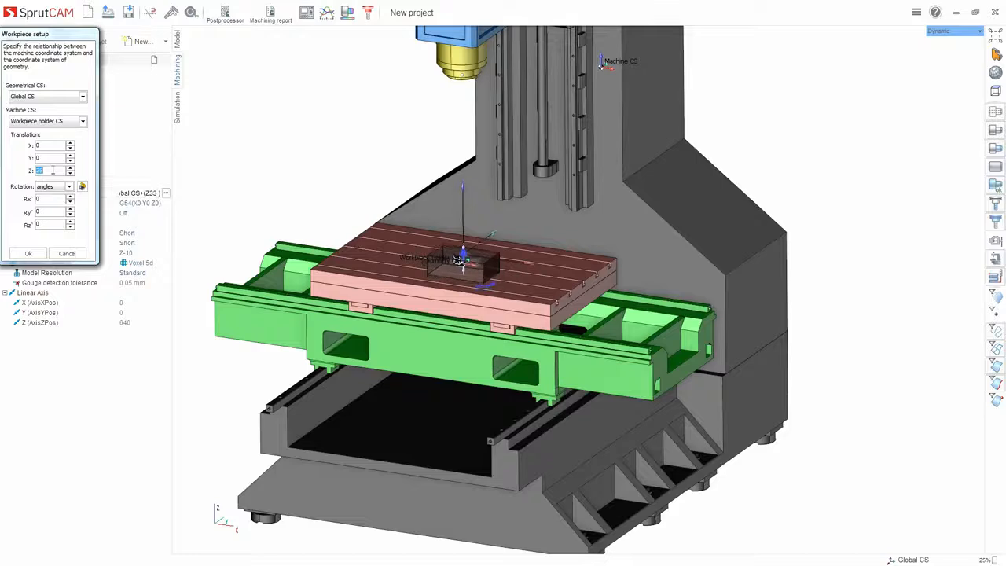
scroll(52, 170, "up", 20)
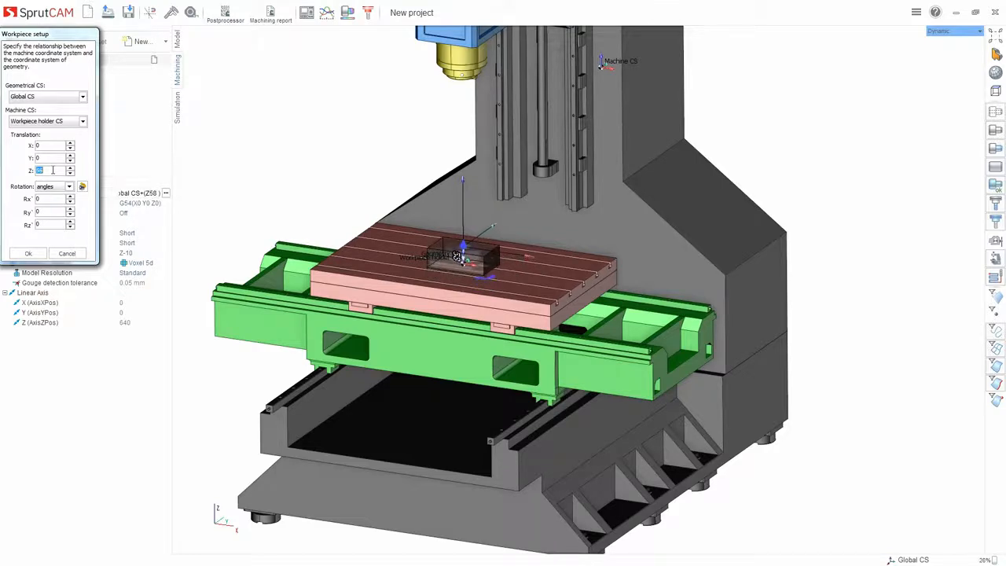
scroll(52, 170, "up", 6)
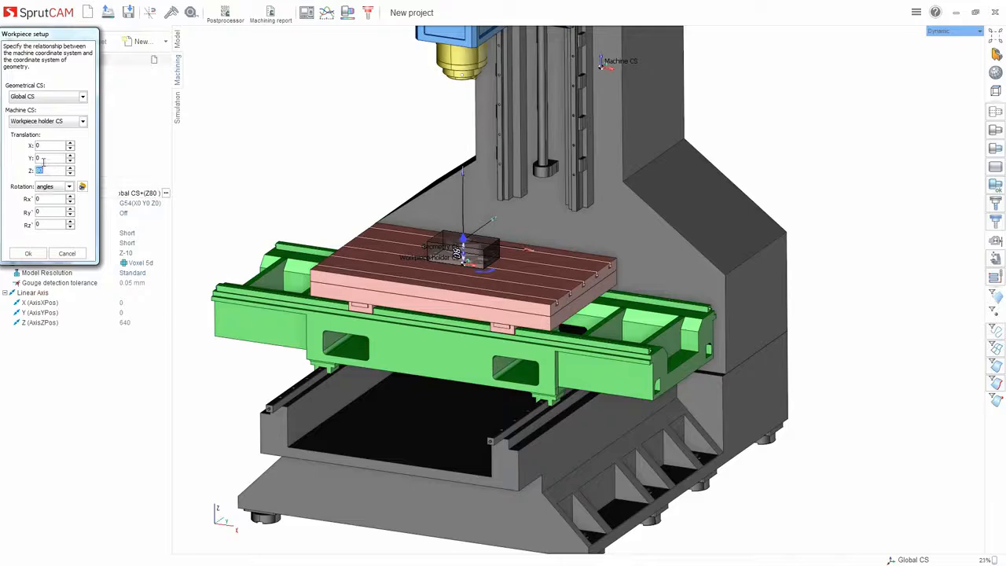
type("100")
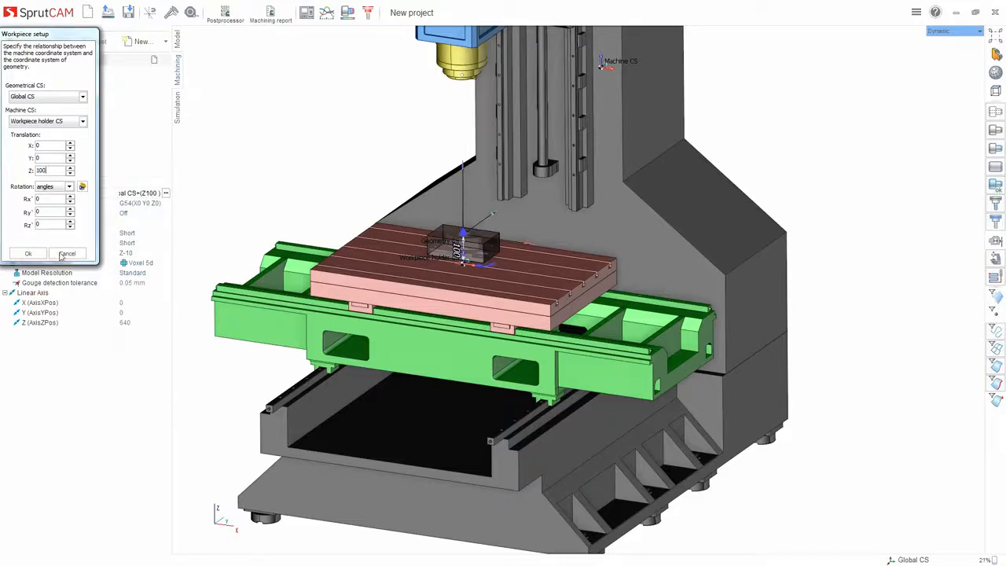
left_click(28, 253)
middle_click_drag(453, 206, 501, 194)
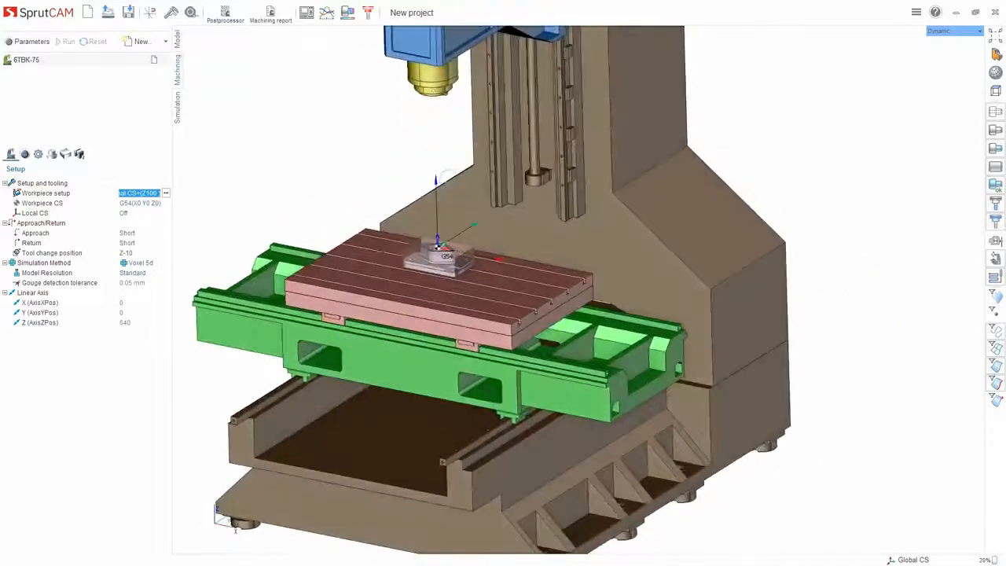
middle_click_drag(460, 184, 501, 170)
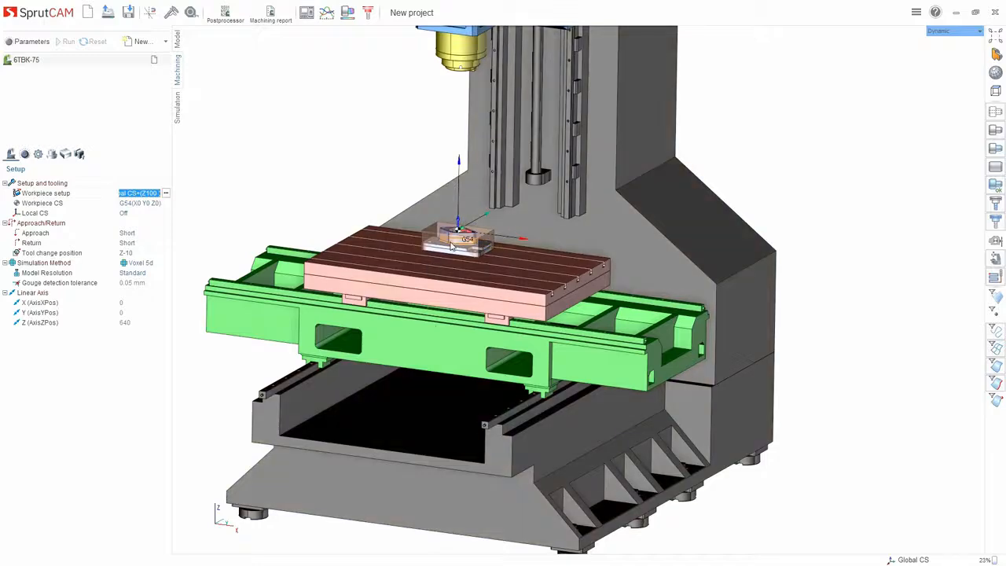
scroll(479, 232, "up", 5)
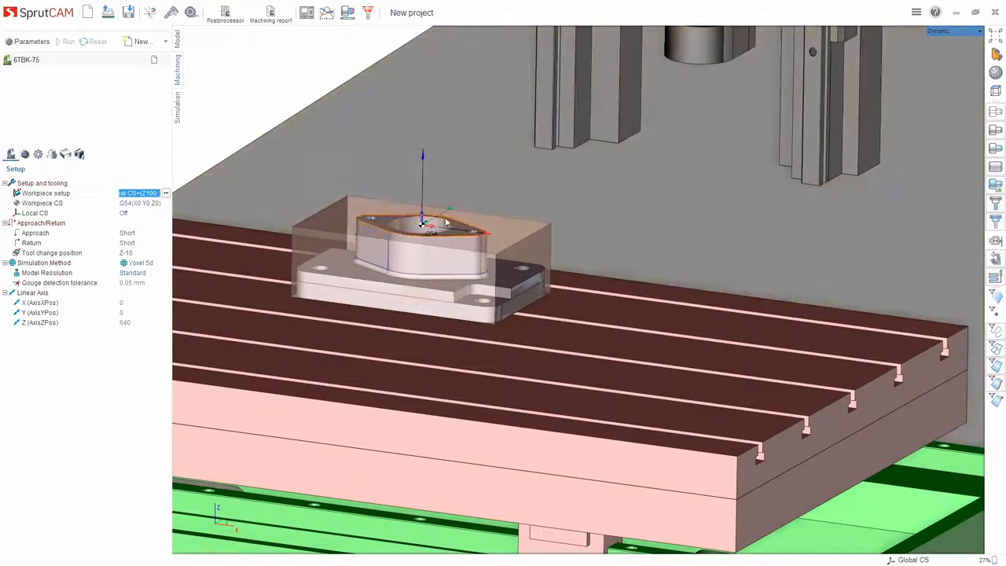
- Create a Roughing waterline operation for the 6TBK-75 machine
scroll(429, 234, "down", 5)
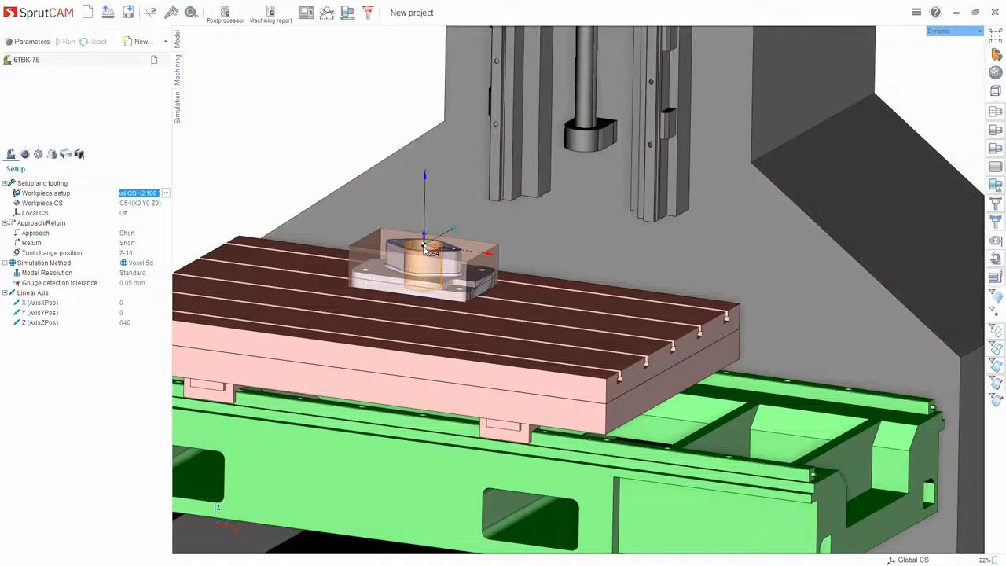
scroll(424, 248, "down", 6)
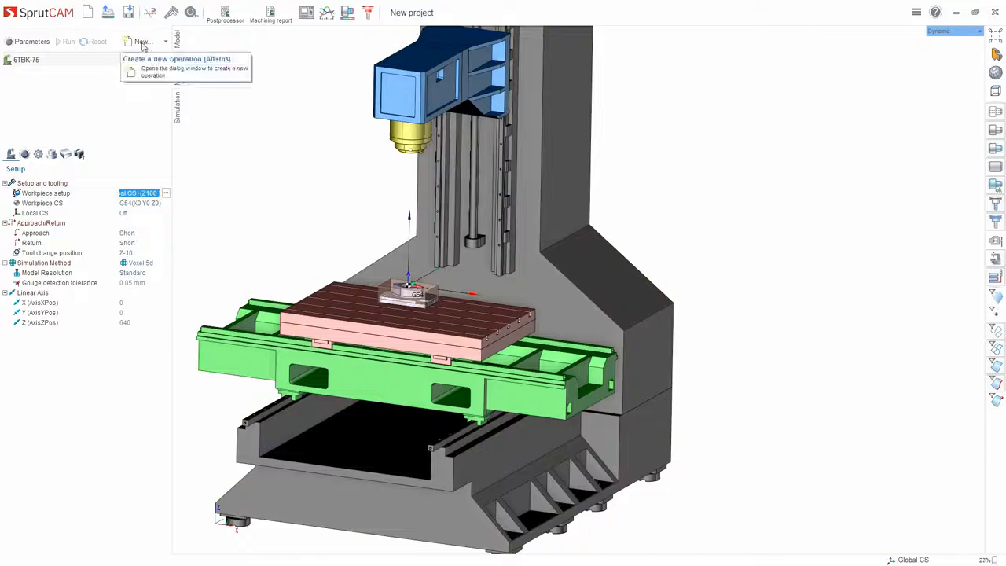
left_click(142, 44)
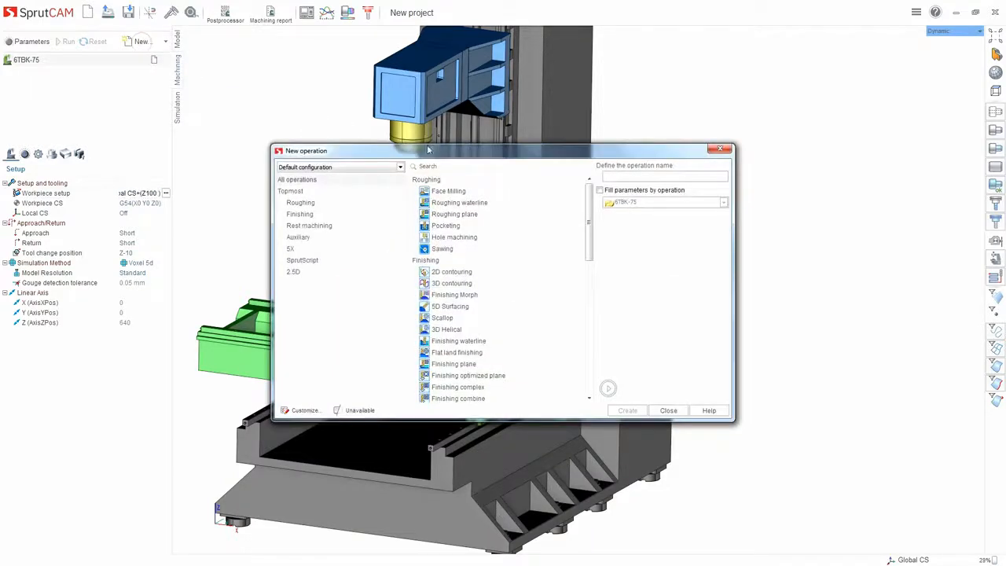
left_click(456, 202)
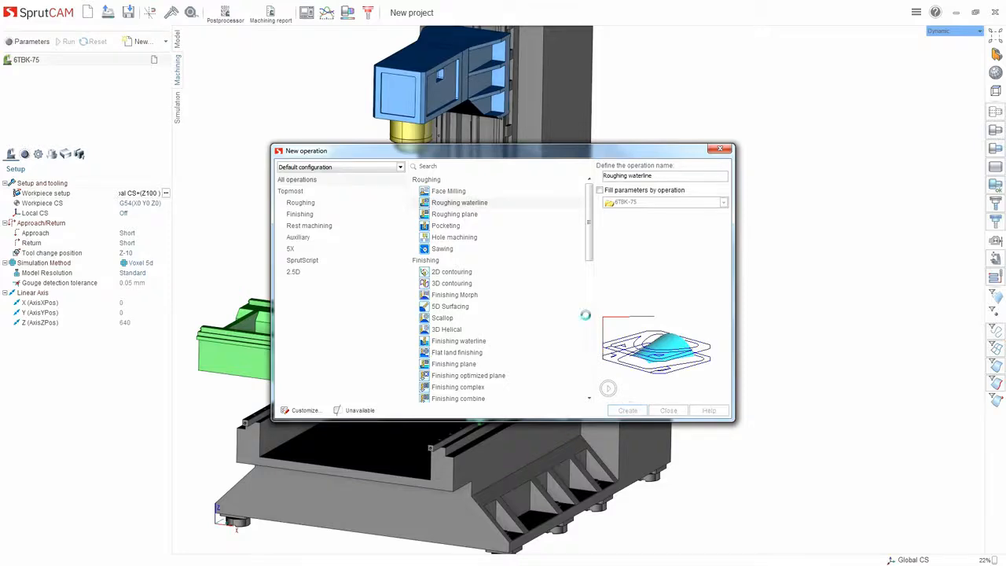
left_click(628, 411)
- Calculate the Roughing waterline toolpath and get a close view of it around the part
mouse_move(444, 228)
middle_mouse_down()
mouse_move(419, 162)
mouse_move(440, 244)
middle_mouse_up()
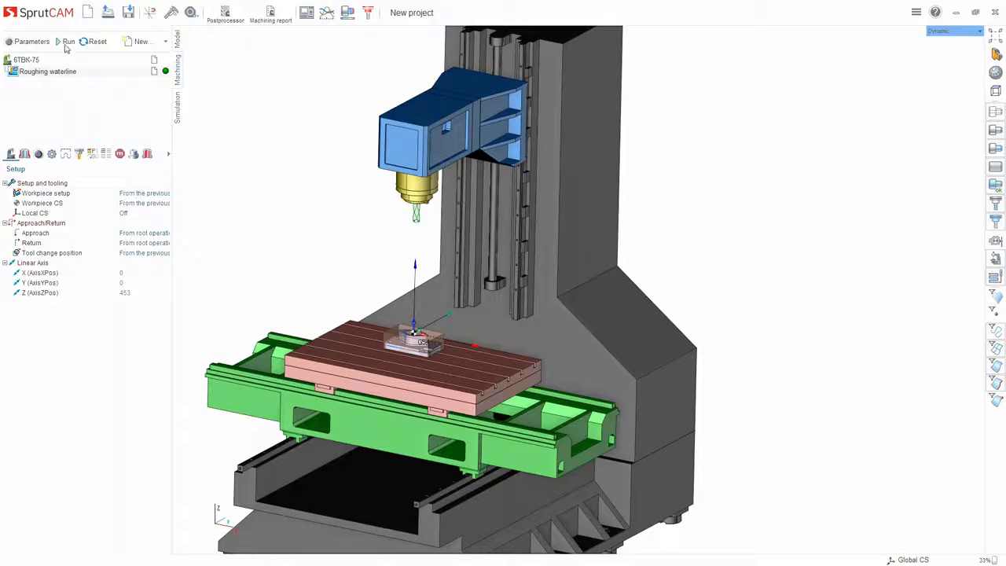
left_click(69, 41)
scroll(401, 322, "up", 5)
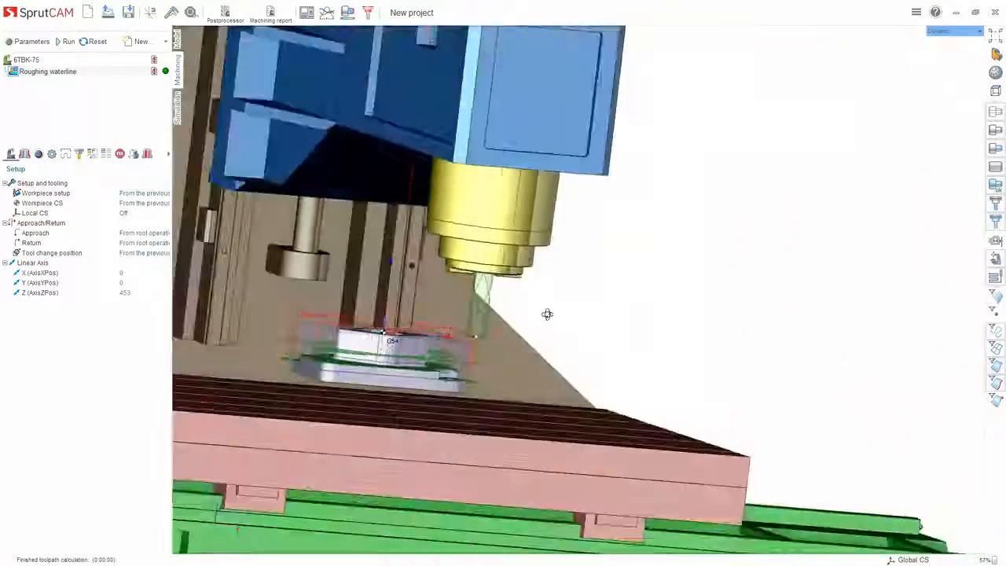
middle_click_drag(547, 314, 380, 322)
scroll(361, 345, "up", 5)
- Set the toolpath display's line width to 2 and close its display settings
mouse_move(993, 278)
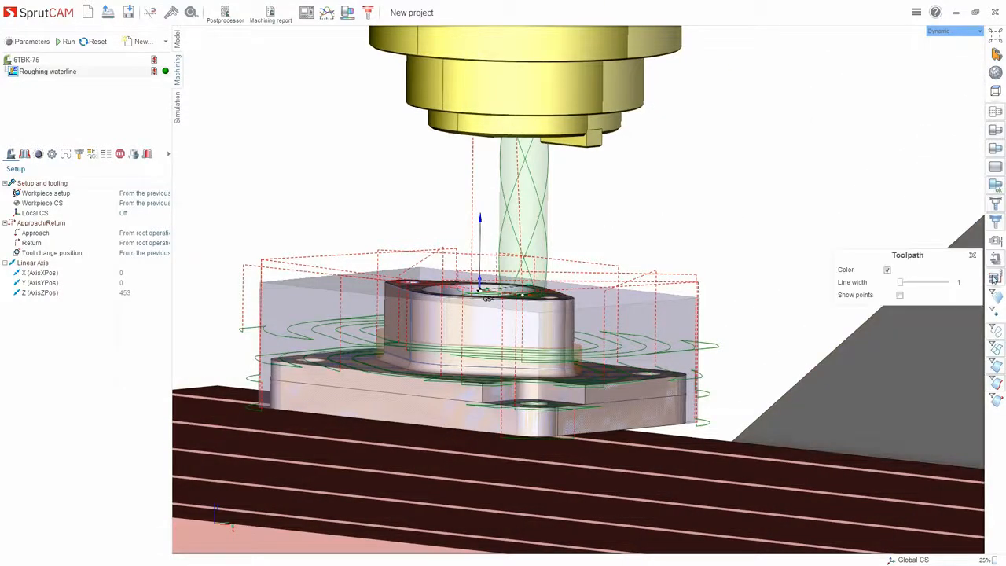
left_click(907, 284)
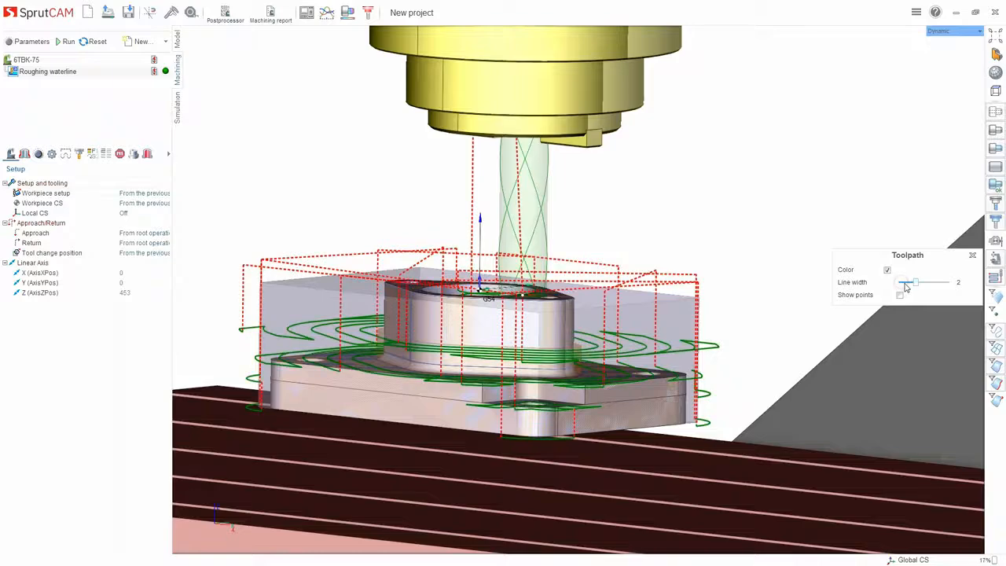
left_click(973, 256)
- Examine the roughing toolpath around the part and the workpiece's position above the machine table from several angles
middle_click_drag(647, 237, 651, 257)
scroll(471, 263, "down", 4)
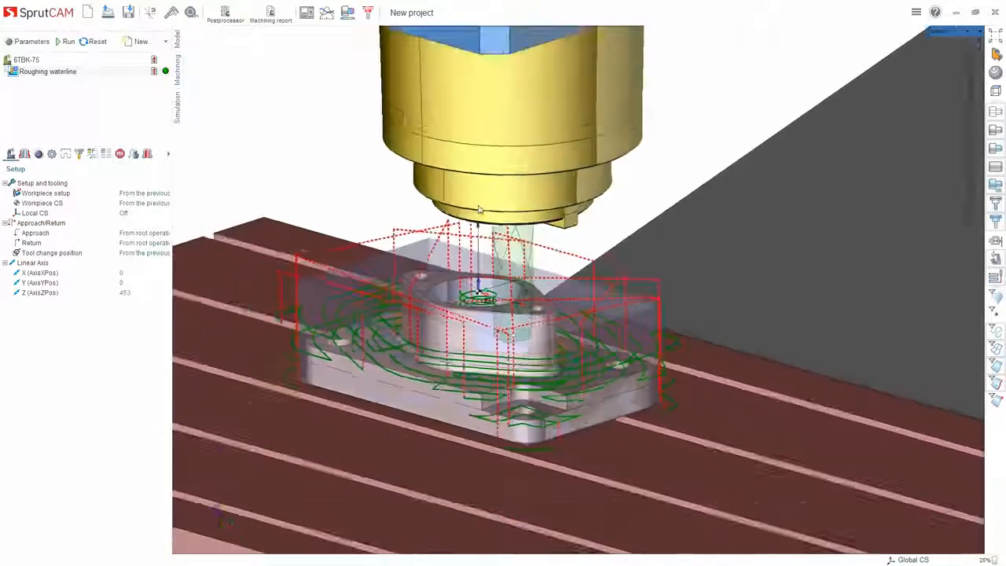
scroll(470, 266, "up", 3)
middle_click_drag(468, 267, 467, 224)
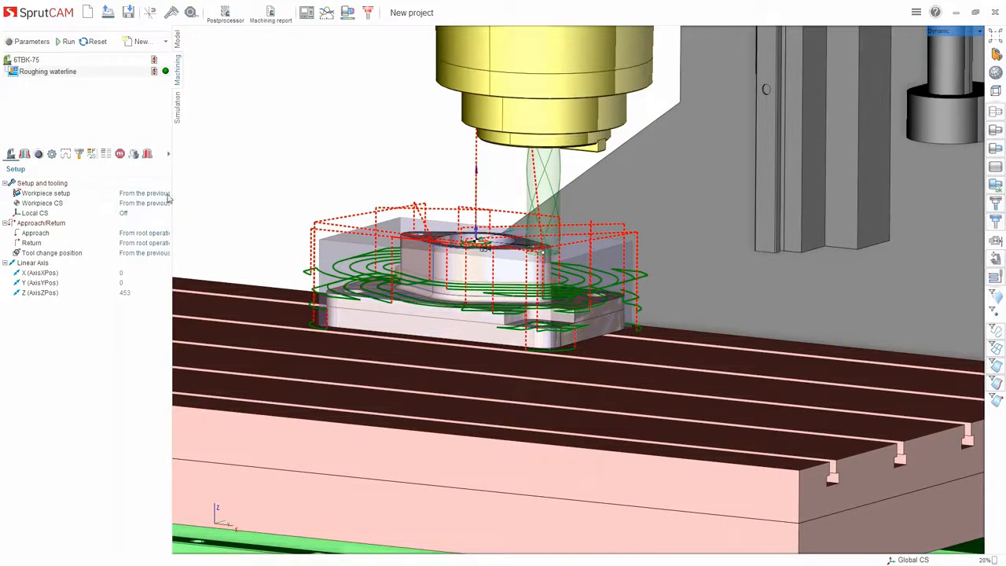
mouse_move(414, 219)
middle_mouse_down()
mouse_move(403, 213)
mouse_move(402, 223)
middle_mouse_up()
scroll(483, 214, "down", 3)
scroll(471, 234, "down", 3)
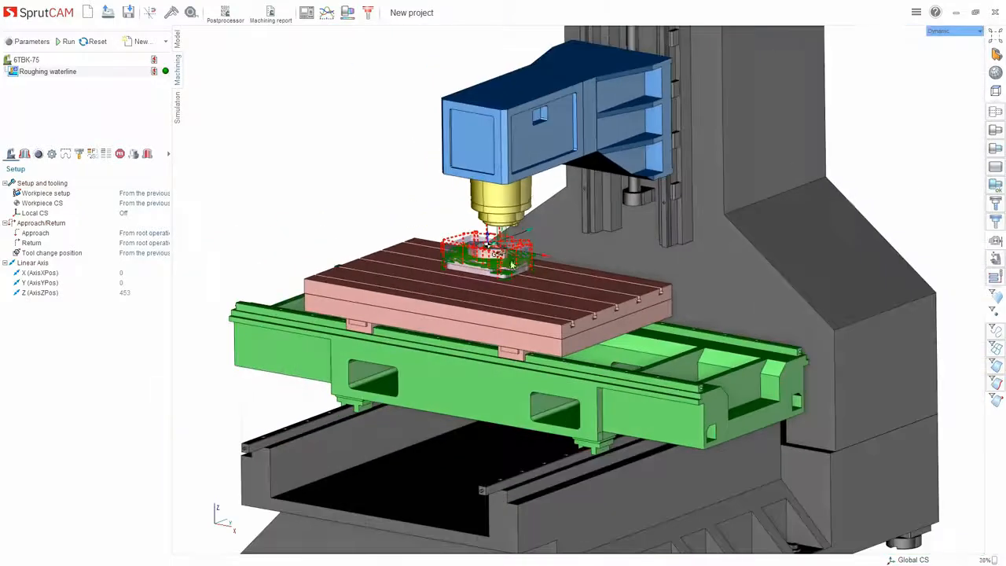
scroll(548, 188, "up", 4)
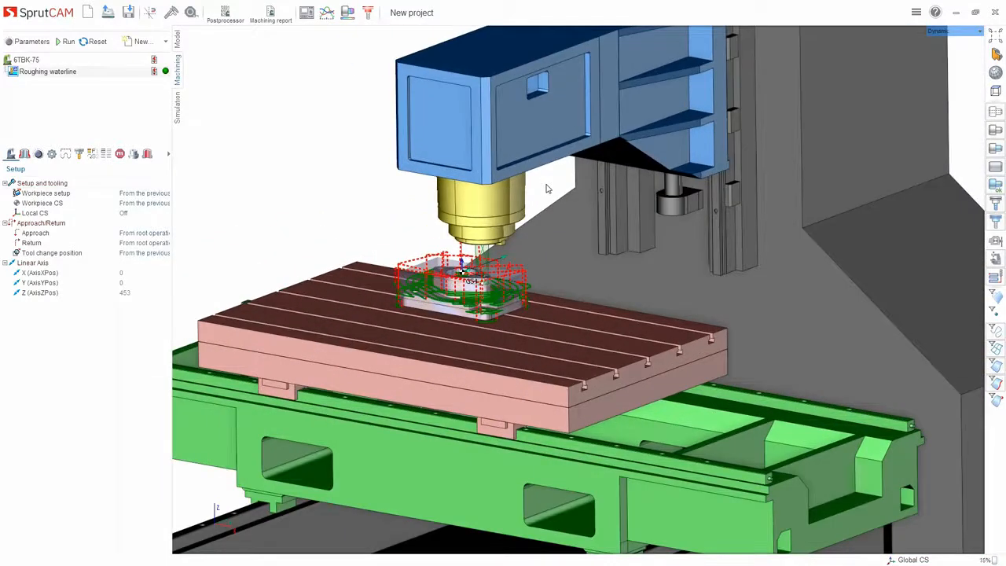
mouse_move(542, 201)
middle_mouse_down()
mouse_move(539, 173)
mouse_move(544, 200)
middle_mouse_up()
scroll(546, 205, "down", 3)
scroll(462, 292, "up", 5)
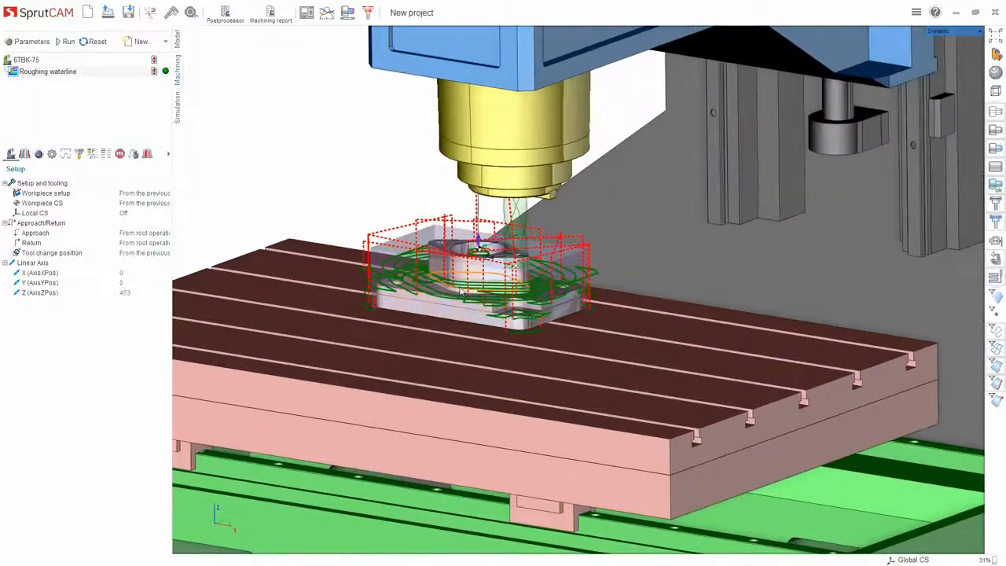
middle_click_drag(461, 292, 367, 273)
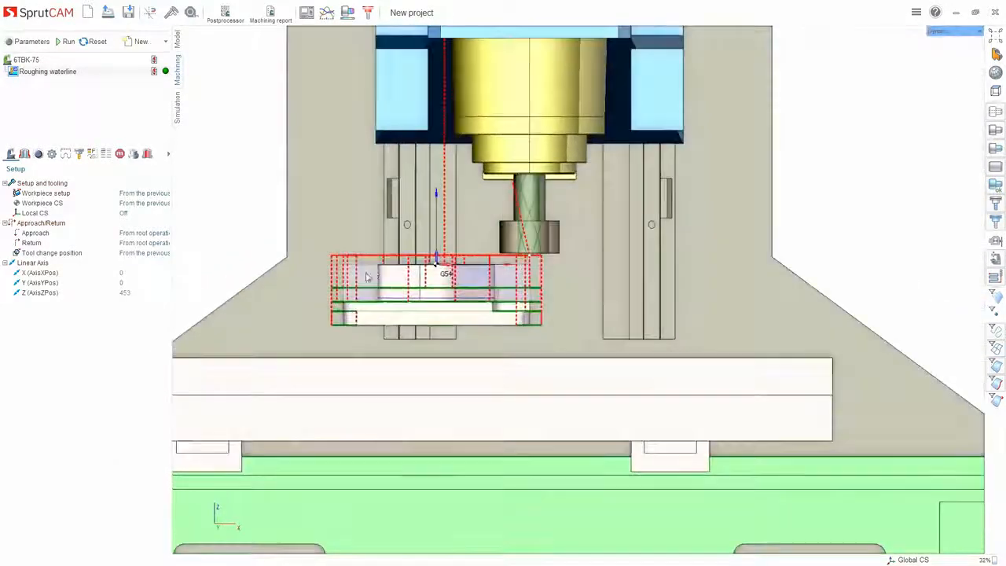
middle_click_drag(488, 257, 438, 284)
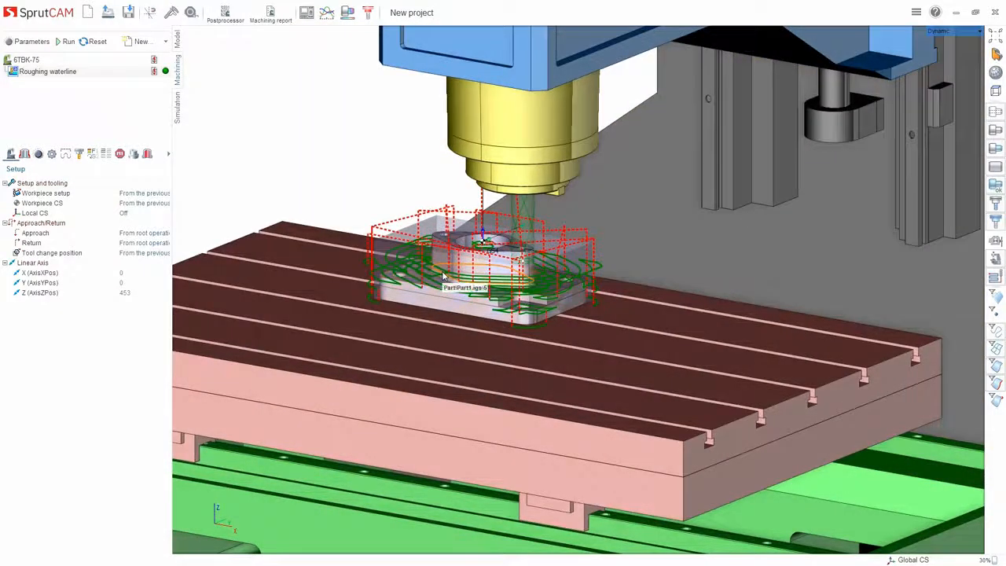
middle_click_drag(426, 228, 432, 207)
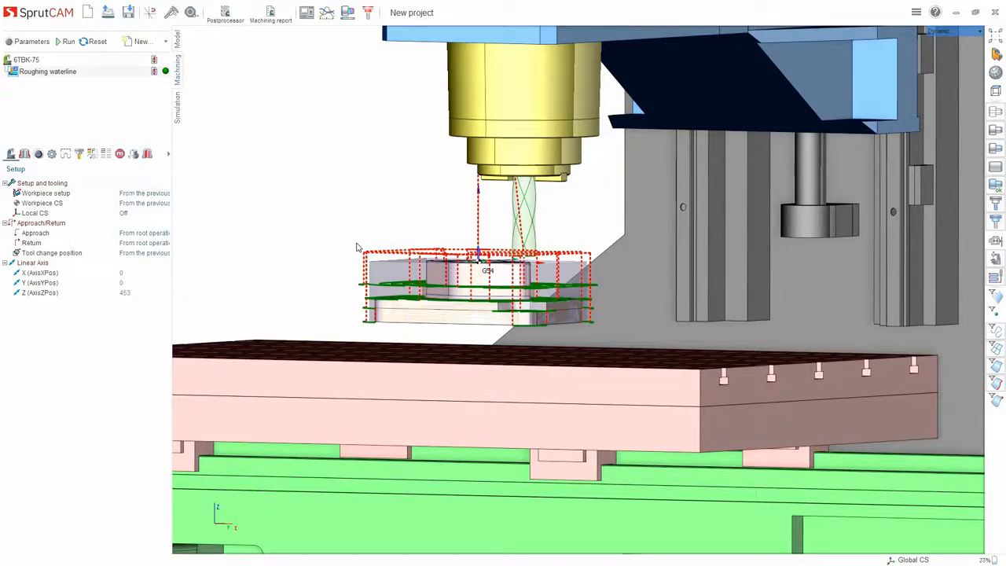
middle_click_drag(454, 209, 350, 217)
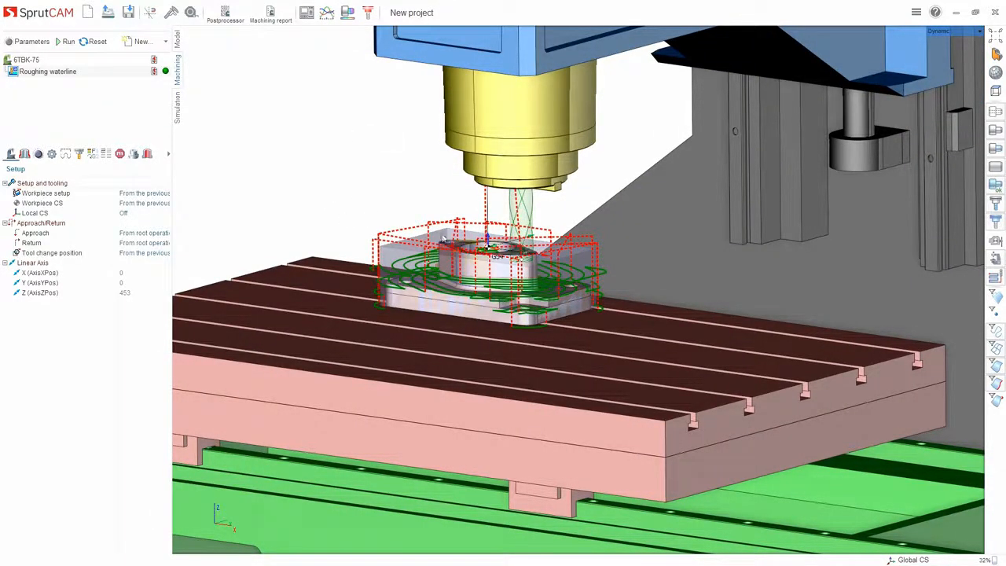
- Switch to the Simulation environment and turn on the machining result's visibility
left_click(177, 105)
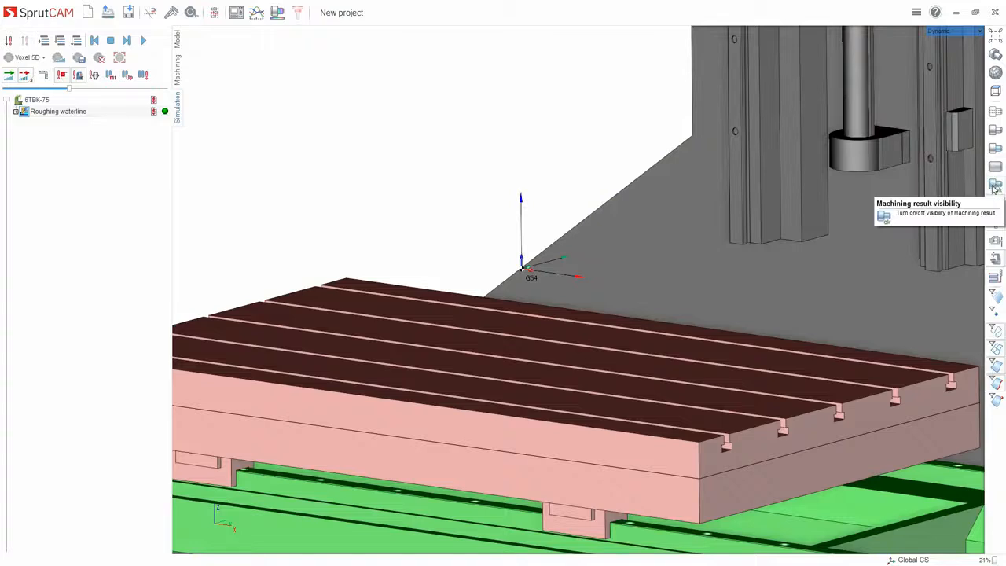
left_click(995, 186)
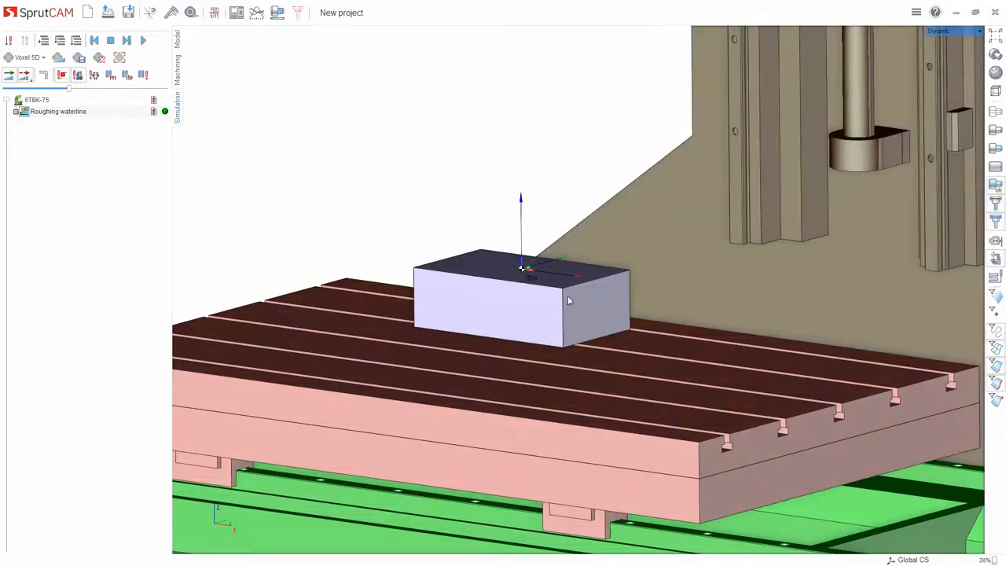
scroll(405, 336, "down", 4)
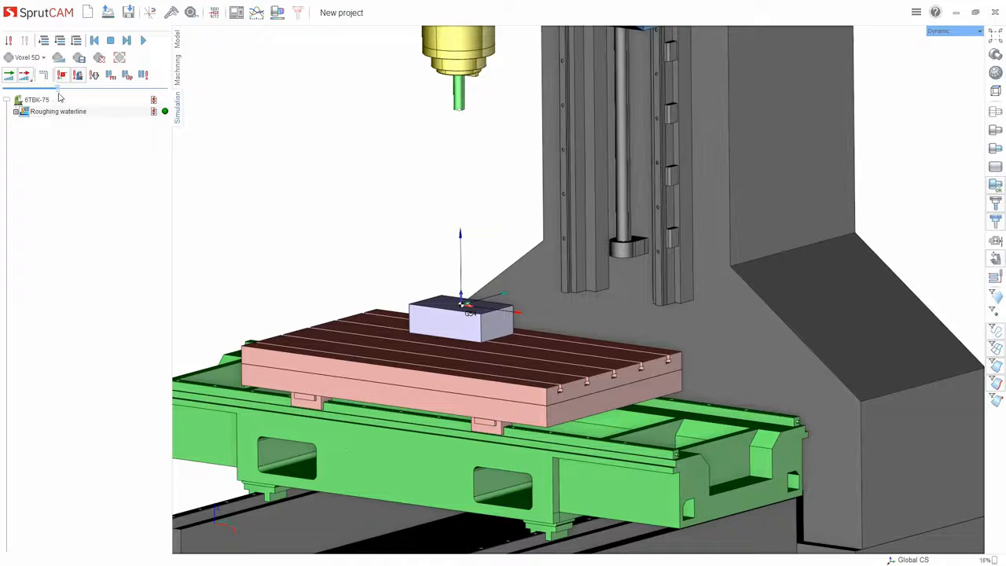
- Choose Voxel 5D as the simulation method and start simulating the Roughing waterline operation
left_click(43, 58)
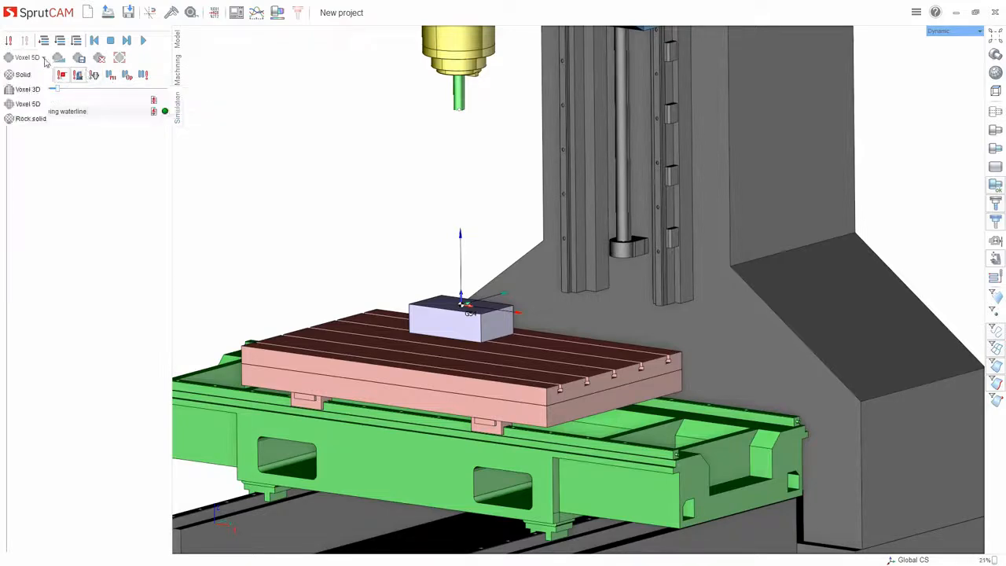
left_click(28, 105)
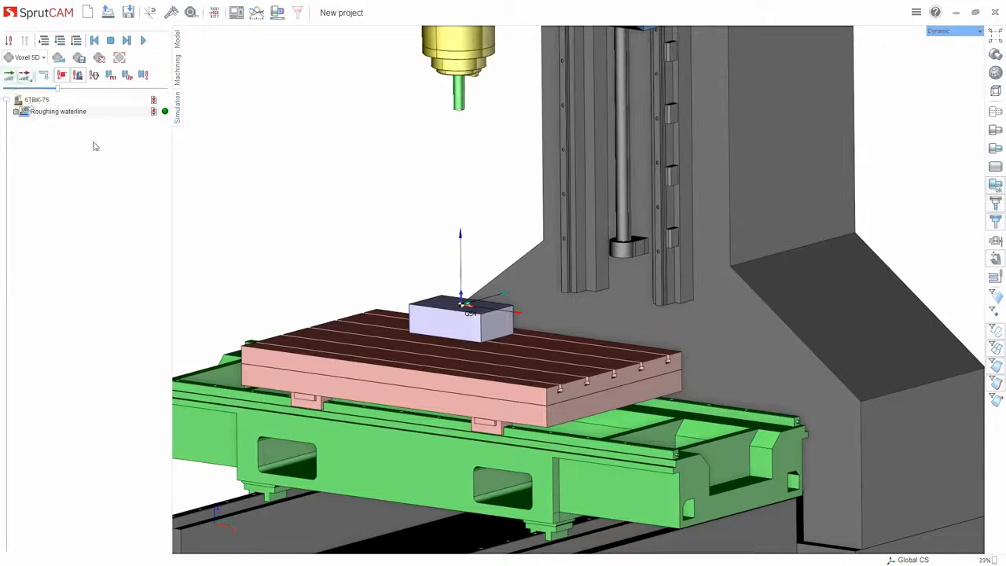
right_click_drag(364, 235, 370, 236)
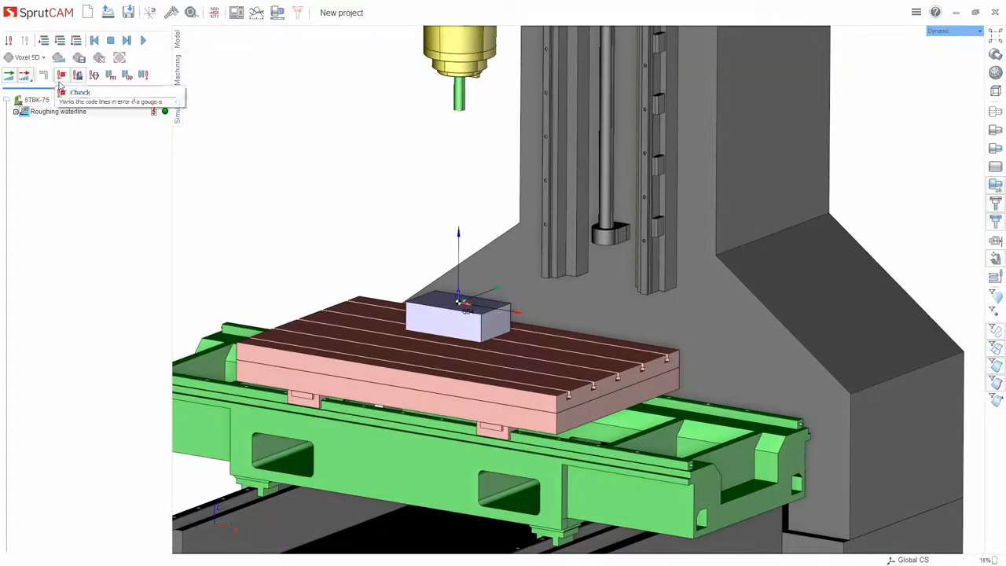
left_click(143, 41)
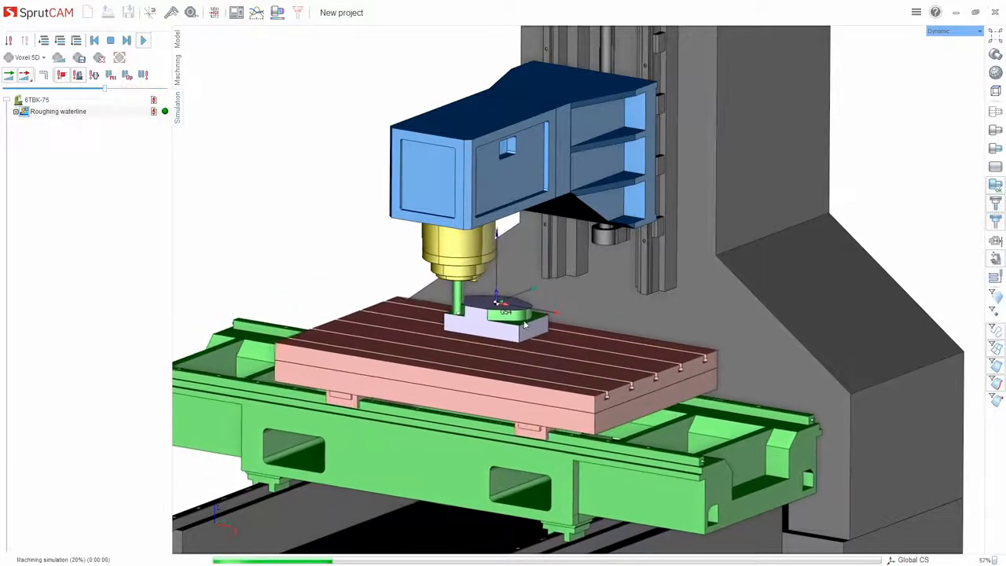
- Watch the material removal and the machine's movements during the simulation, both close up and on the whole machine
scroll(365, 260, "up", 4)
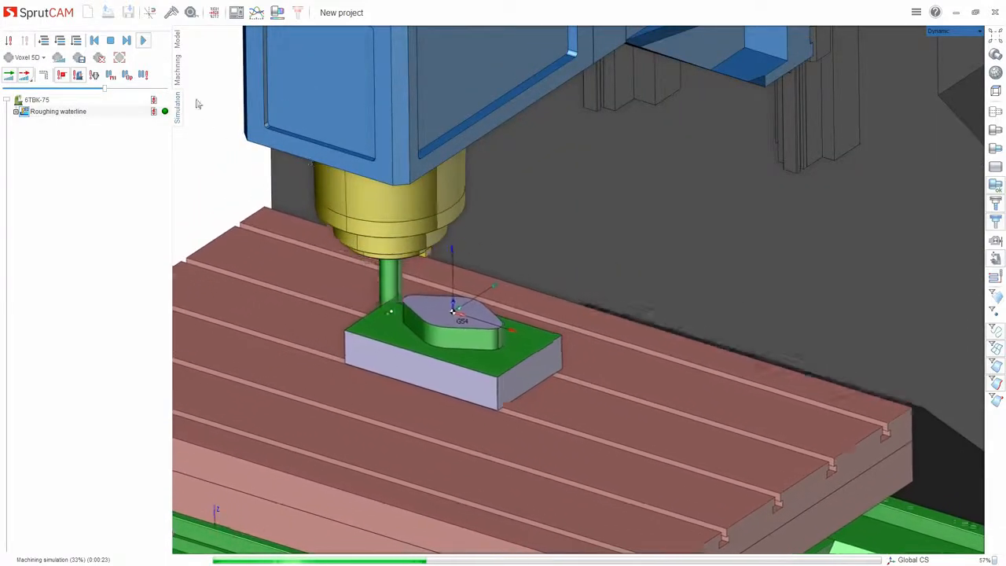
mouse_move(456, 321)
middle_mouse_down()
mouse_move(454, 285)
mouse_move(445, 308)
middle_mouse_up()
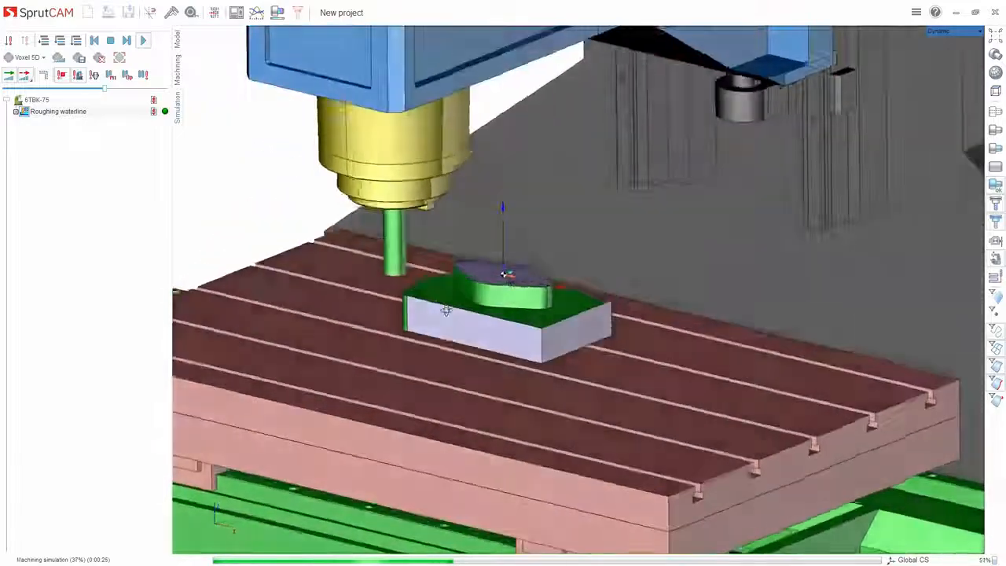
scroll(396, 368, "down", 4)
scroll(396, 368, "up", 1)
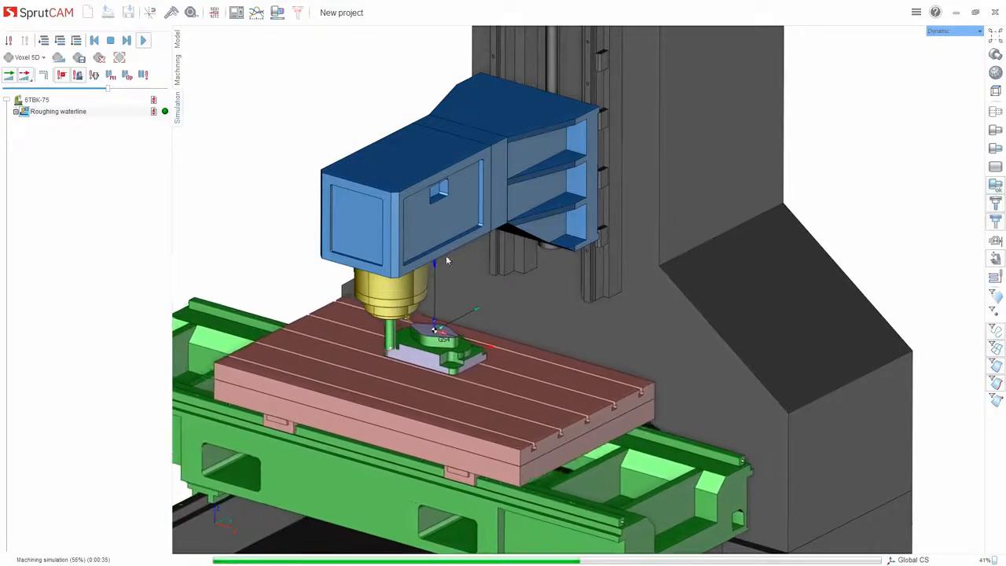
middle_click_drag(449, 316, 494, 274)
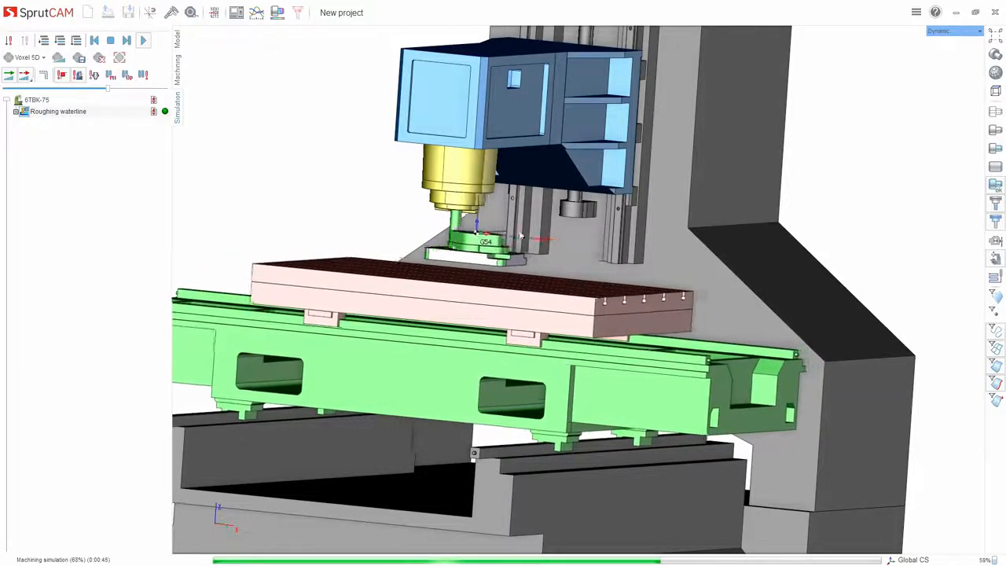
middle_click_drag(445, 207, 421, 290)
scroll(518, 323, "down", 5)
scroll(482, 331, "up", 4)
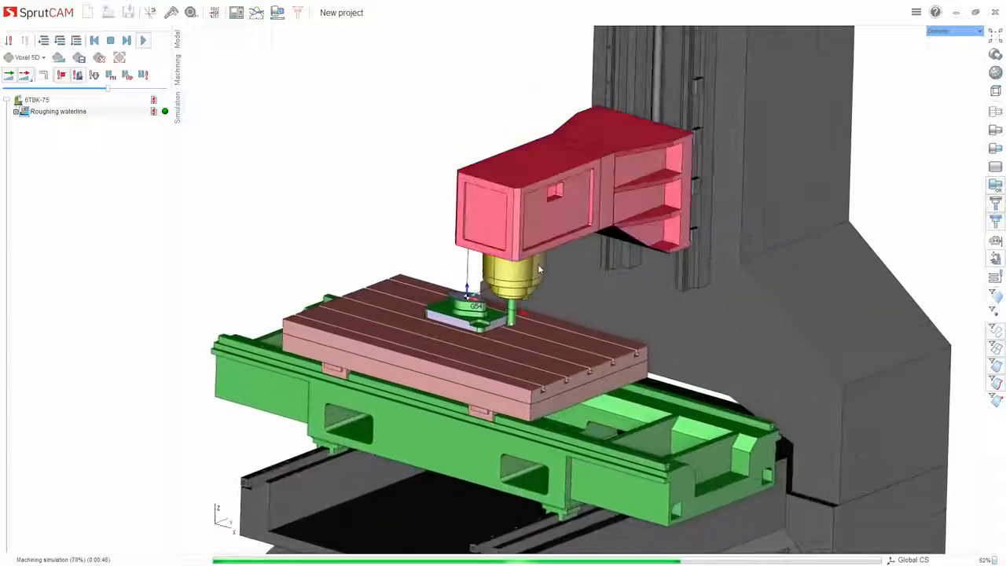
scroll(524, 299, "up", 1)
scroll(523, 298, "down", 1)
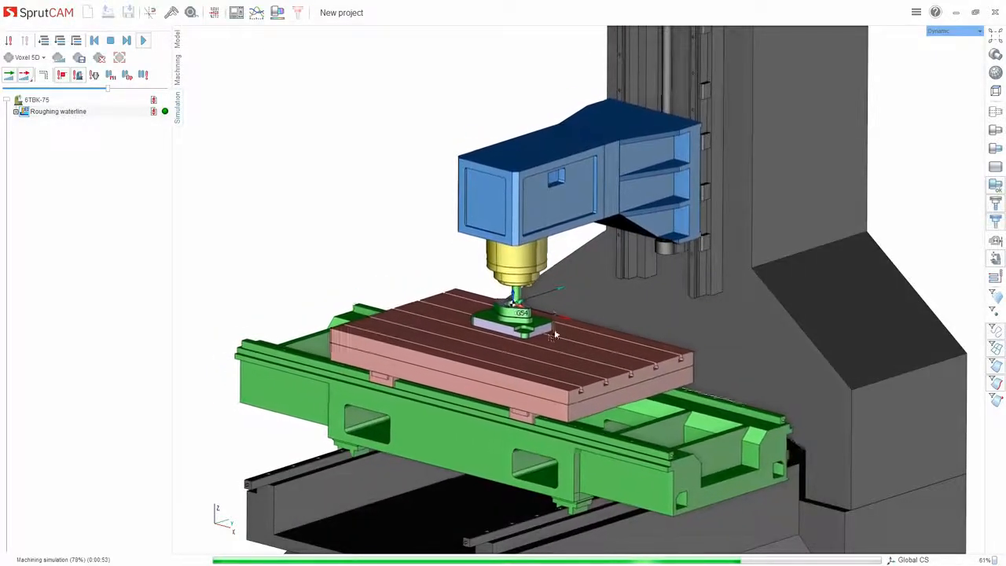
- Return to the Machining environment and shift the machine table by hand to about -372 on the X axis
left_click(179, 74)
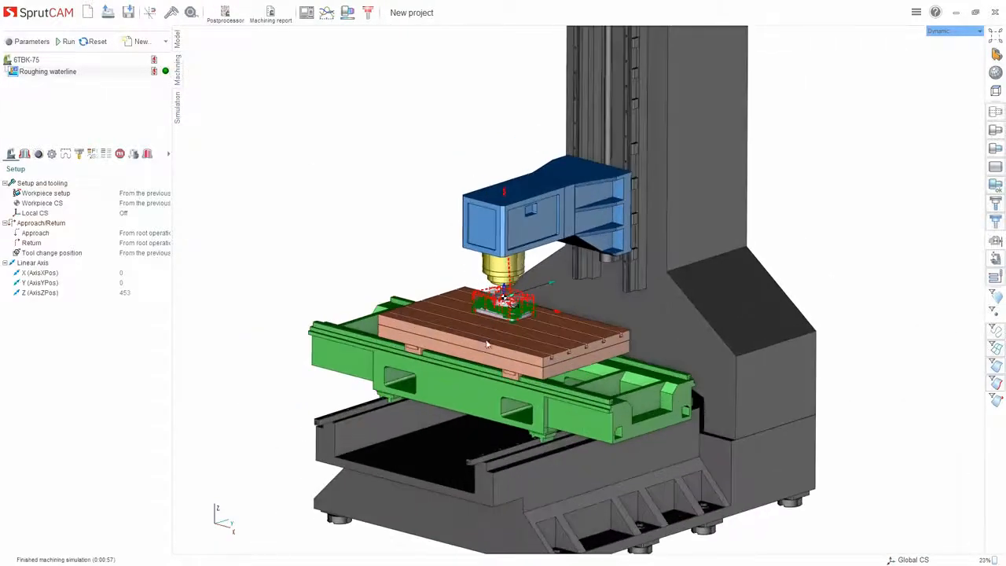
left_click(601, 398)
left_click_drag(601, 398, 498, 372)
mouse_move(498, 368)
middle_mouse_down()
mouse_move(498, 389)
mouse_move(489, 372)
mouse_move(498, 384)
middle_mouse_up()
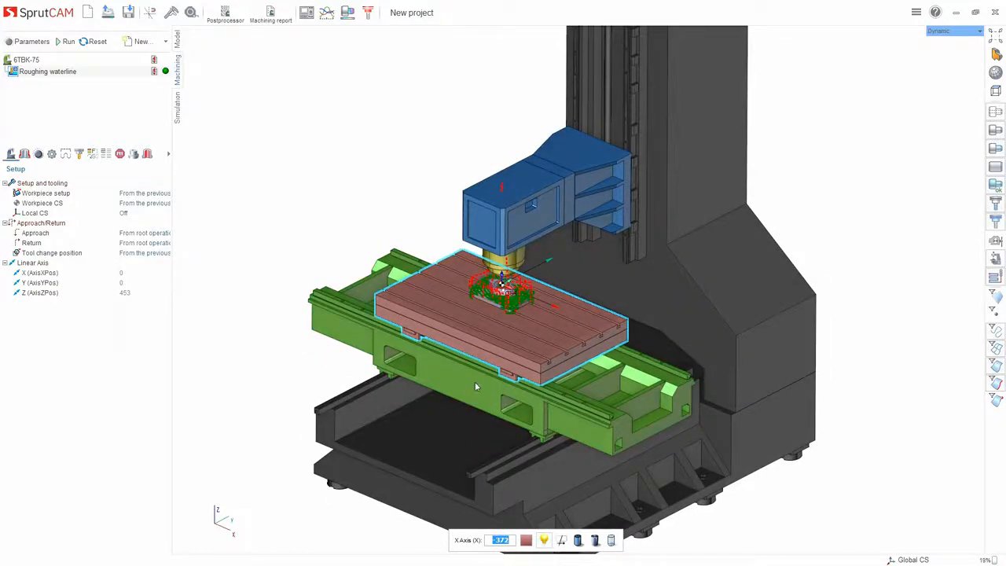
- Raise the spindle head by hand to about -294 on the Z axis
left_click(554, 212)
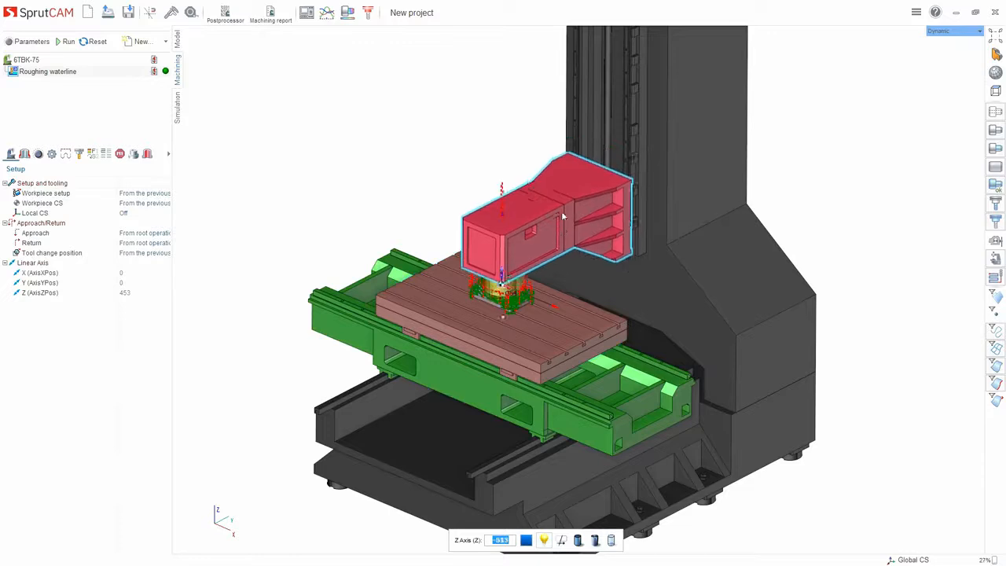
left_click_drag(561, 211, 563, 155)
middle_click_drag(455, 304, 459, 290)
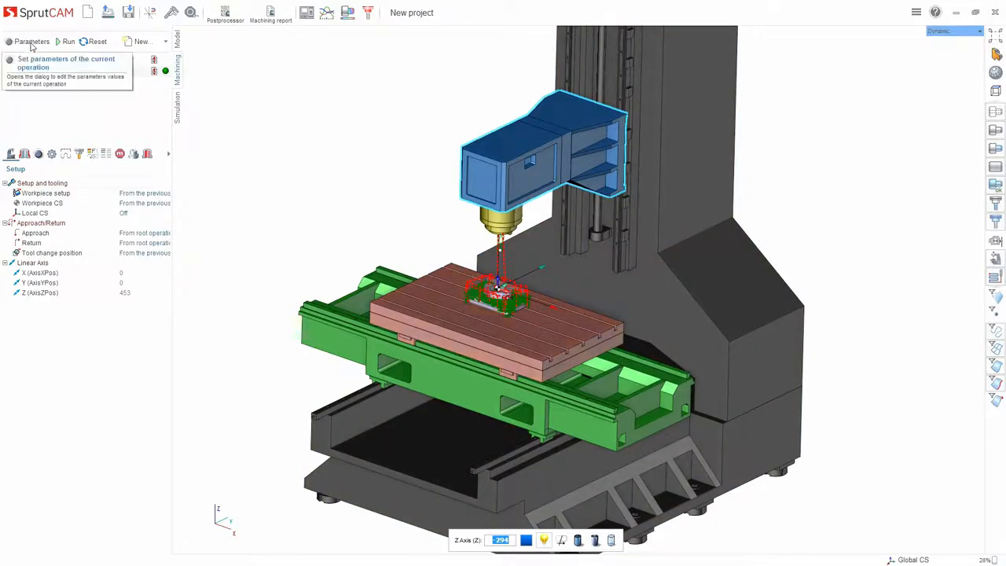
- Assign the 392.272HMD-40 12 052 holder to the 25 mm end mill of the Roughing waterline operation
double_click(48, 71)
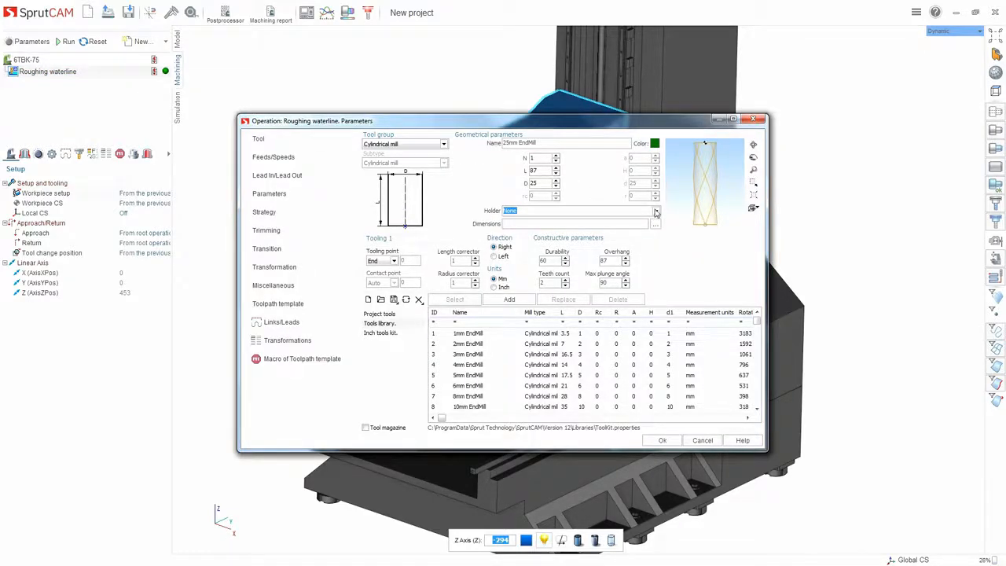
left_click(656, 213)
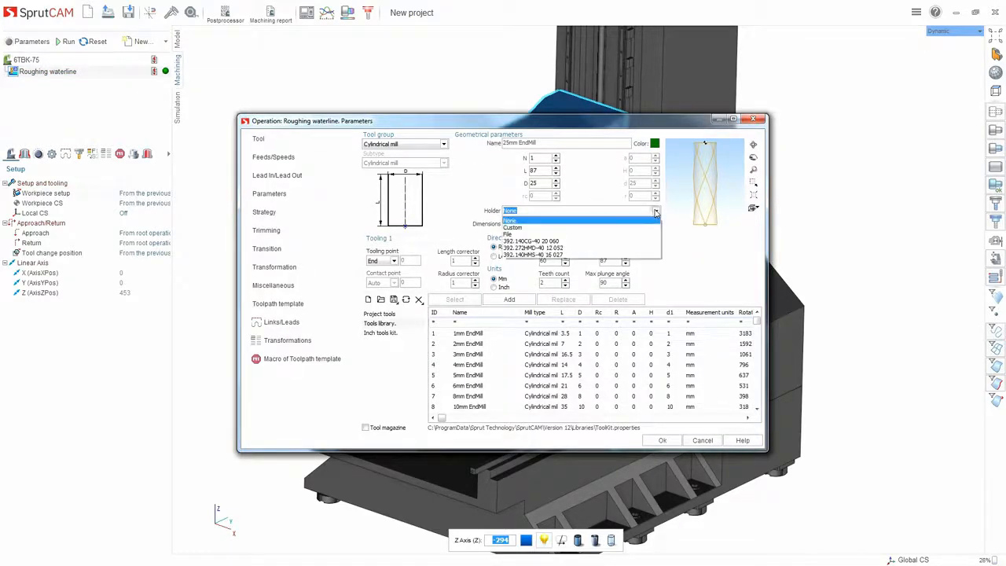
left_click(541, 247)
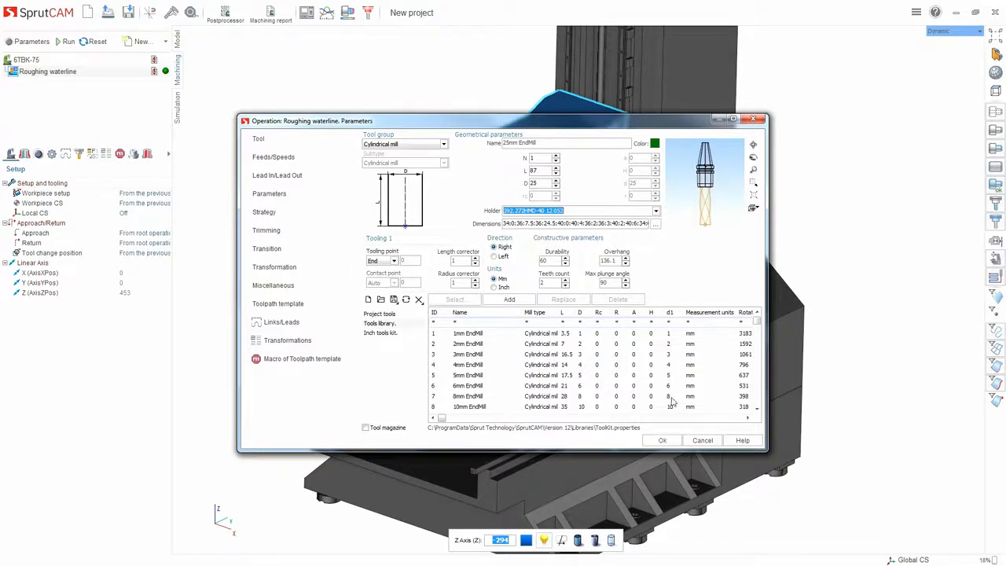
left_click(660, 440)
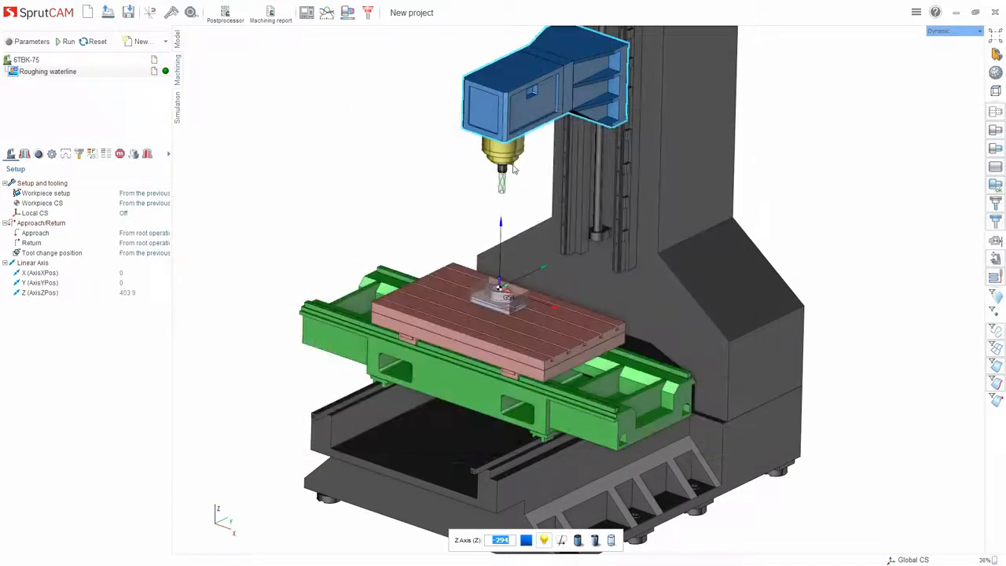
- Lower the spindle head by hand to about -220 on the Z axis
mouse_move(512, 168)
left_mouse_down()
mouse_move(506, 248)
mouse_move(514, 222)
left_mouse_up()
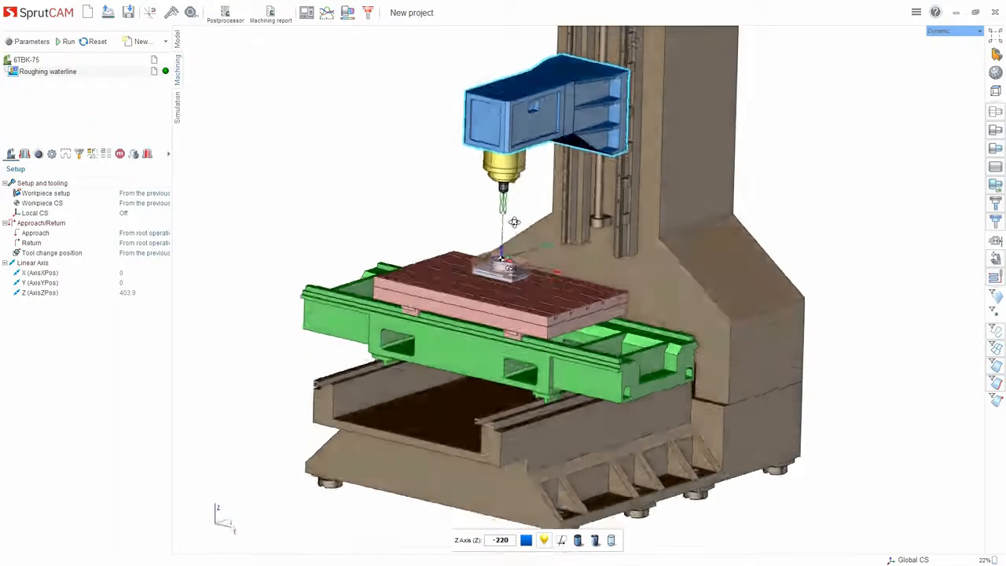
scroll(514, 222, "up", 5)
scroll(487, 145, "down", 3)
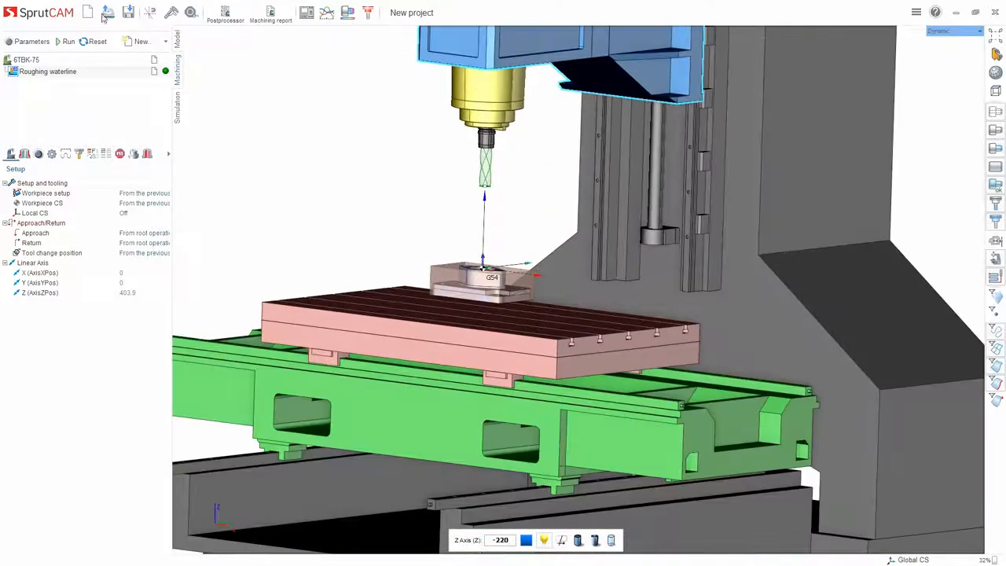
- Recalculate the Roughing waterline toolpath with the holder fitted and check it in the Simulation environment
left_click(68, 42)
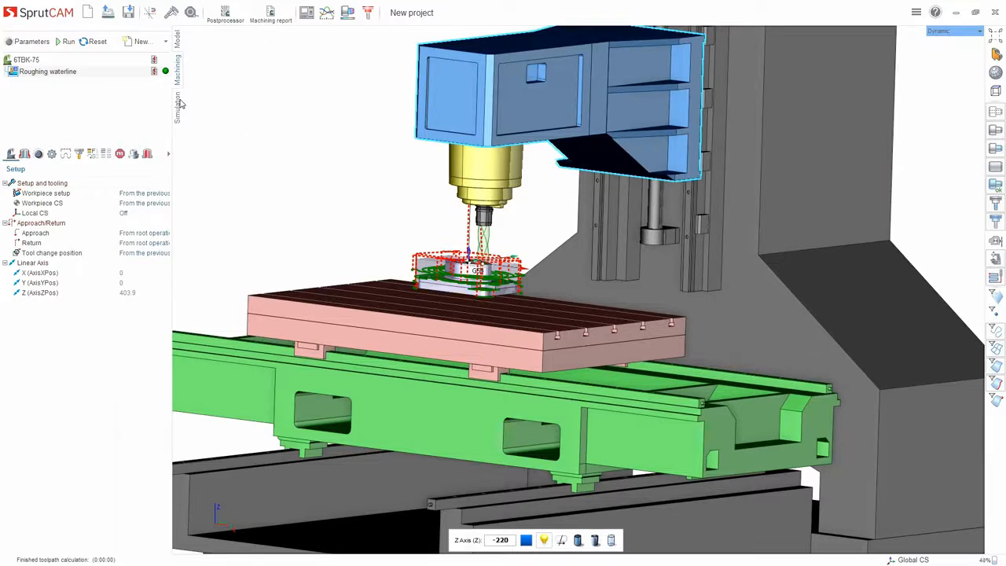
left_click(177, 105)
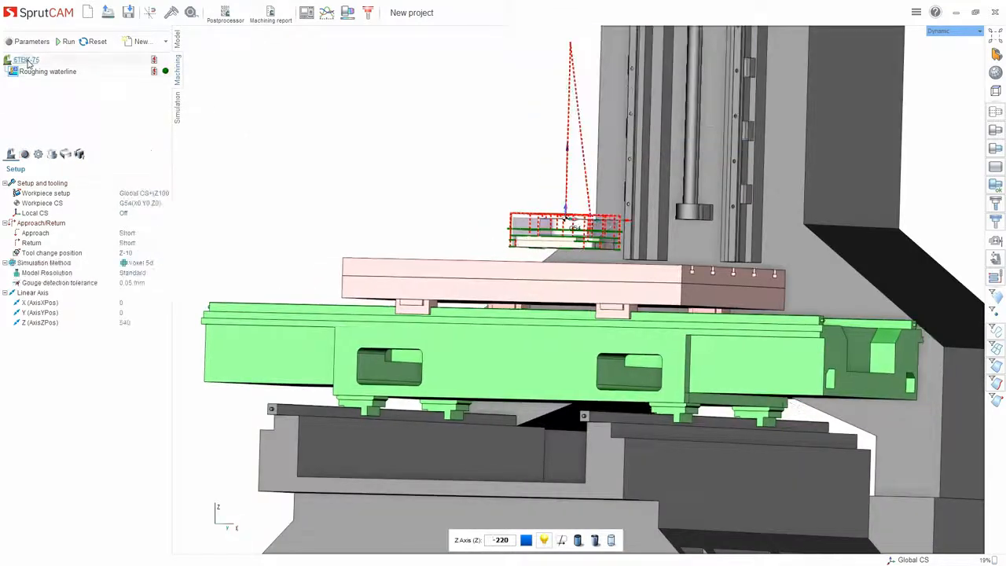
- Set the workpiece setup's Z translation to 120 for the 6TBK-75 machine and recalculate the toolpath
left_click(65, 194)
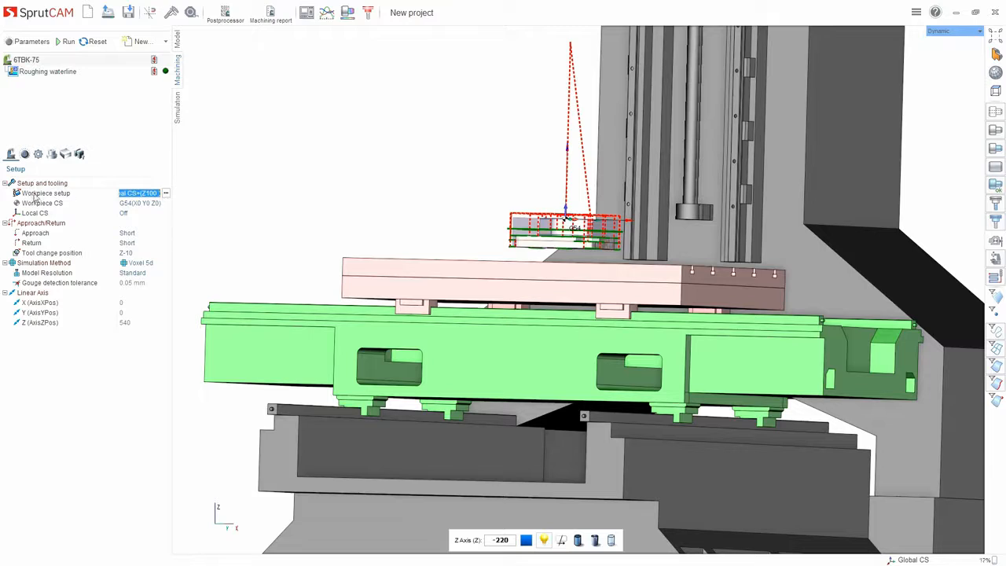
left_click(165, 193)
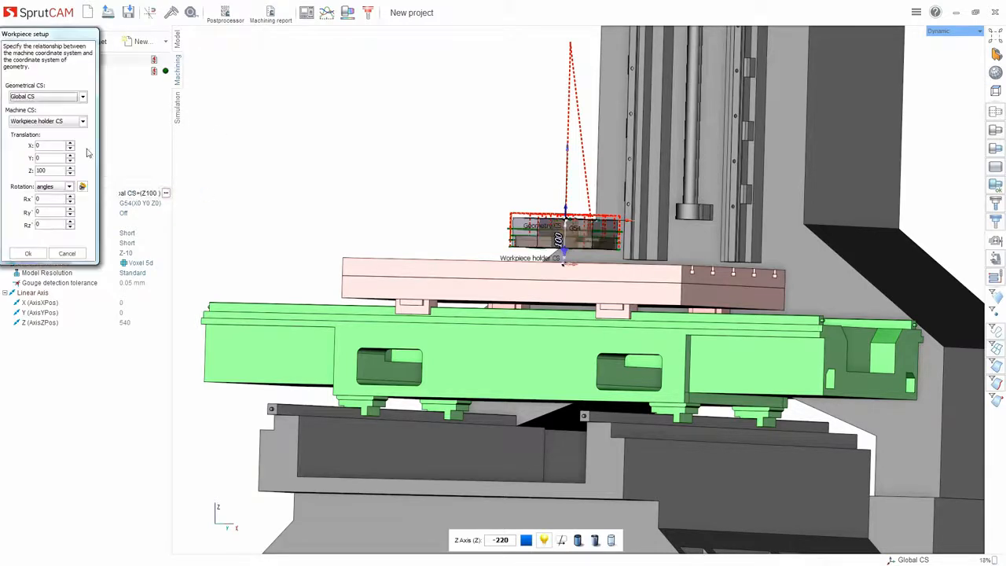
double_click(52, 169)
type("120")
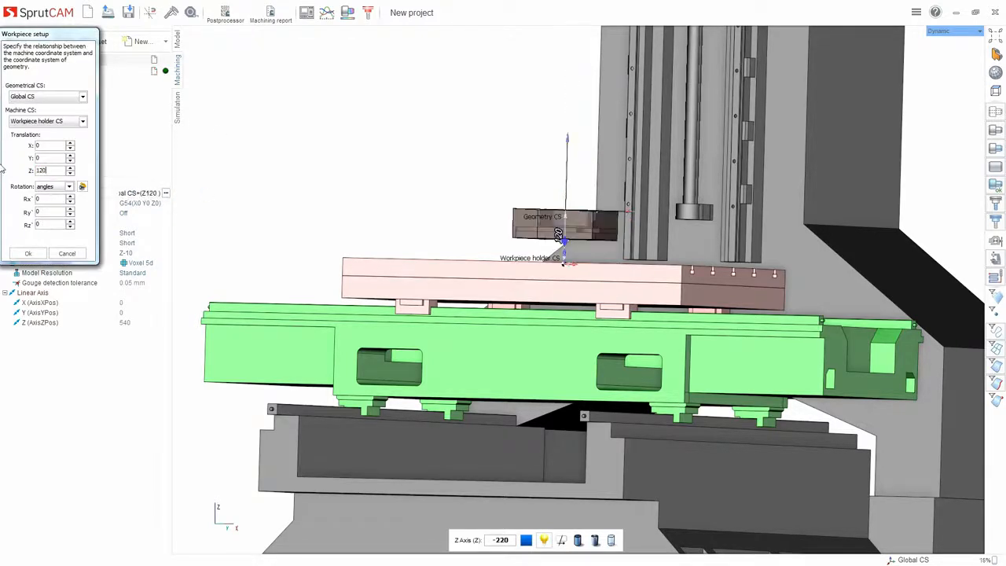
left_click(29, 253)
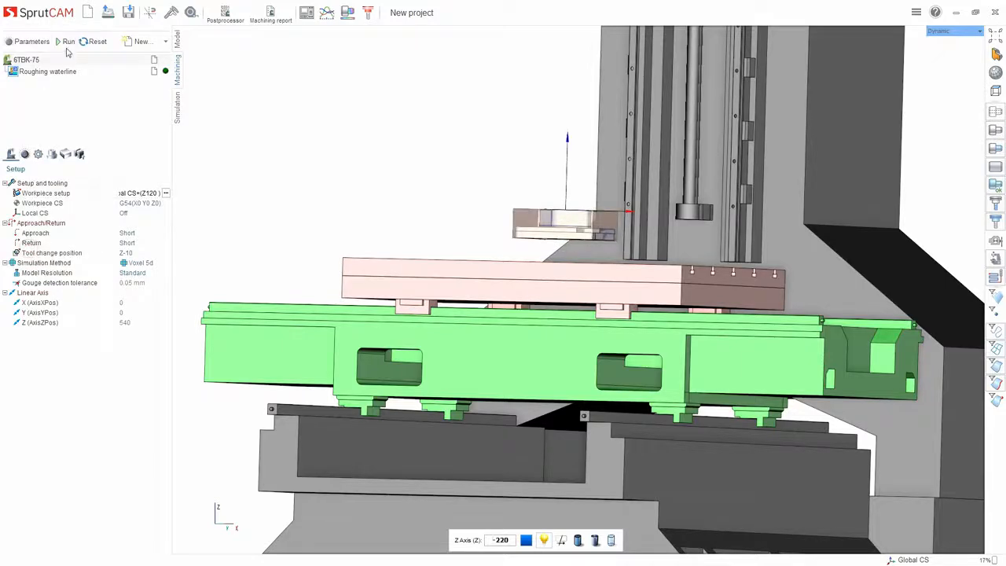
left_click(68, 41)
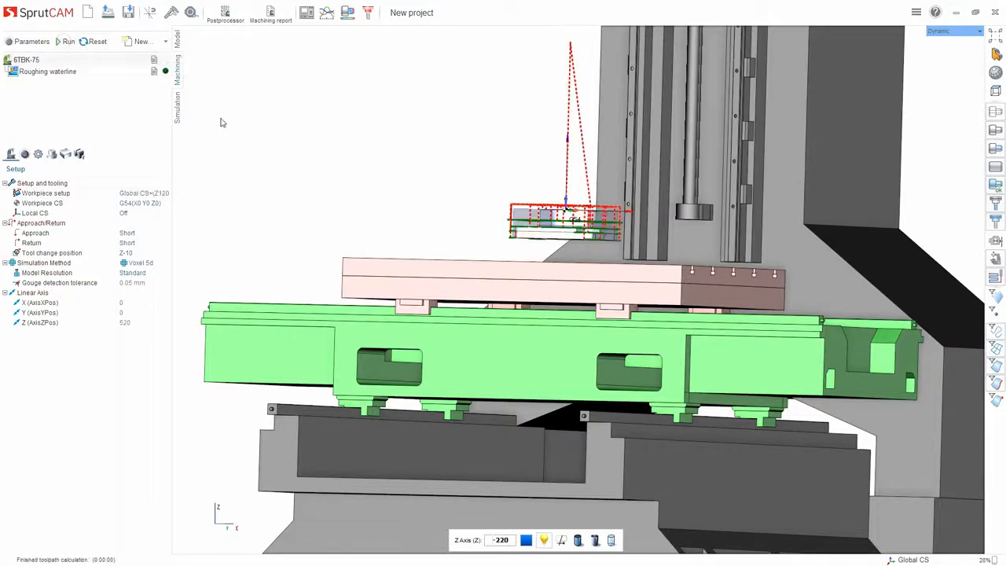
- Check the simulation of the recalculated operation, examining the status marks of its toolpath levels and the machined part
left_click(178, 104)
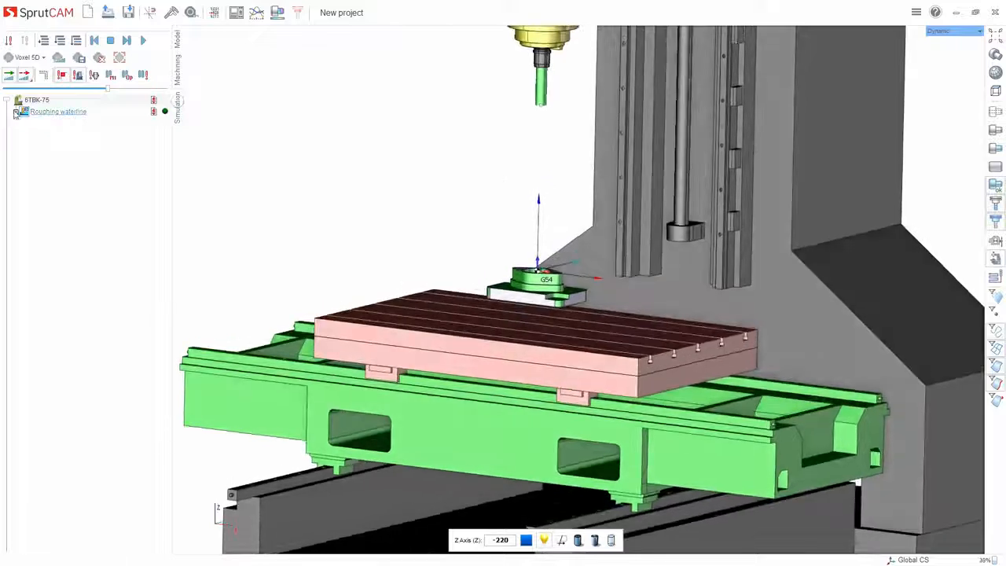
left_click(17, 112)
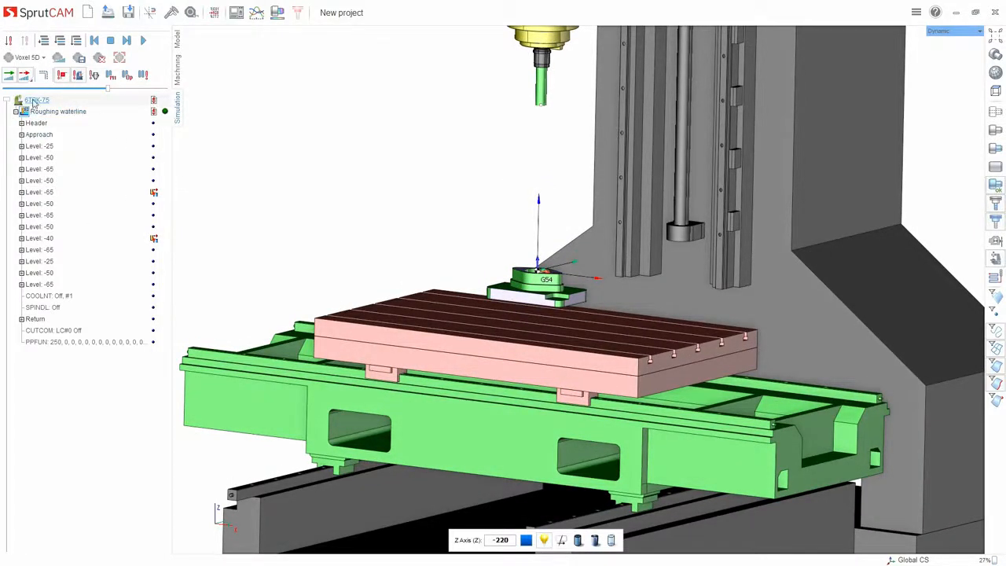
left_click(16, 112)
left_click(179, 74)
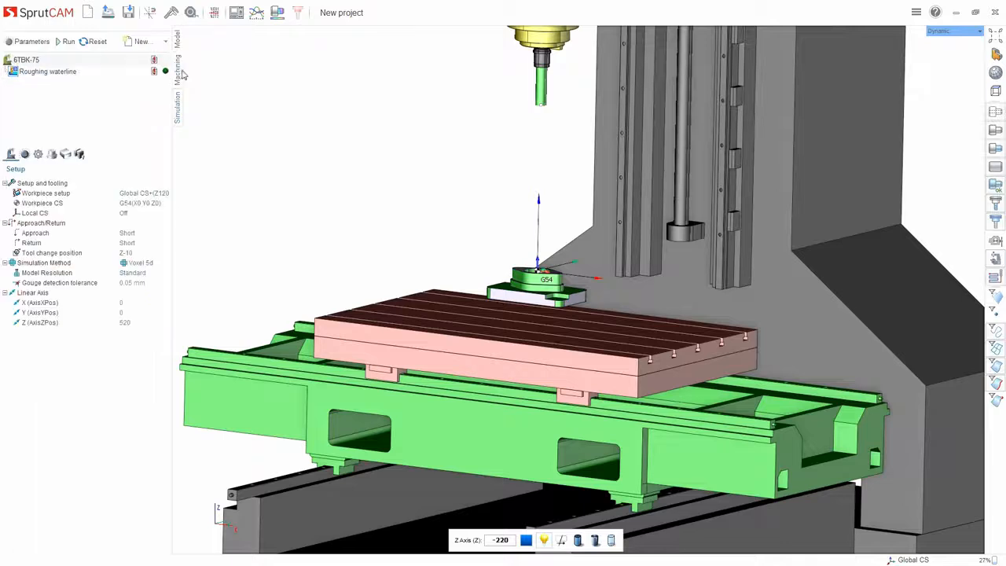
left_click(179, 110)
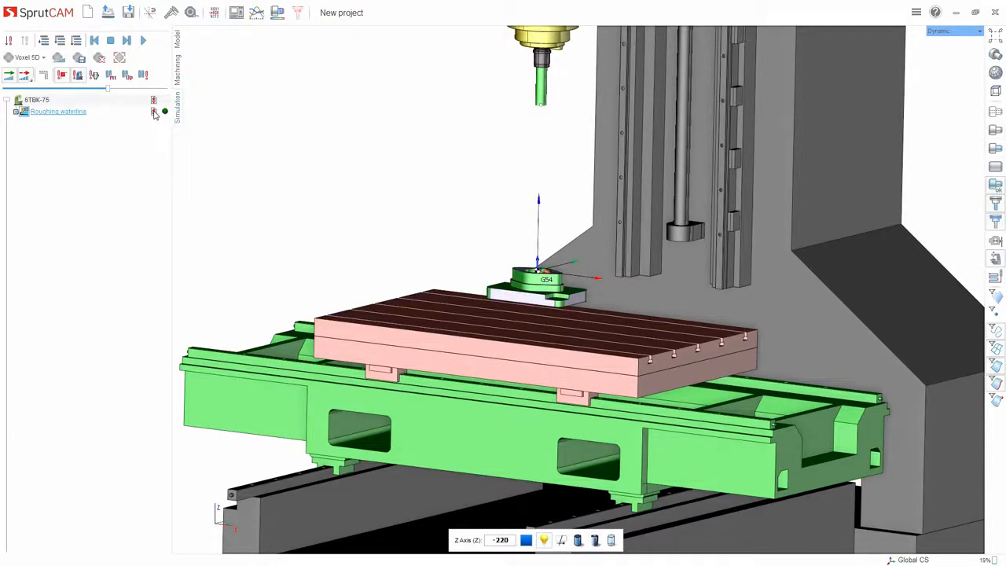
mouse_move(57, 116)
middle_click_drag(498, 271, 503, 292)
scroll(524, 377, "down", 3)
scroll(524, 379, "up", 4)
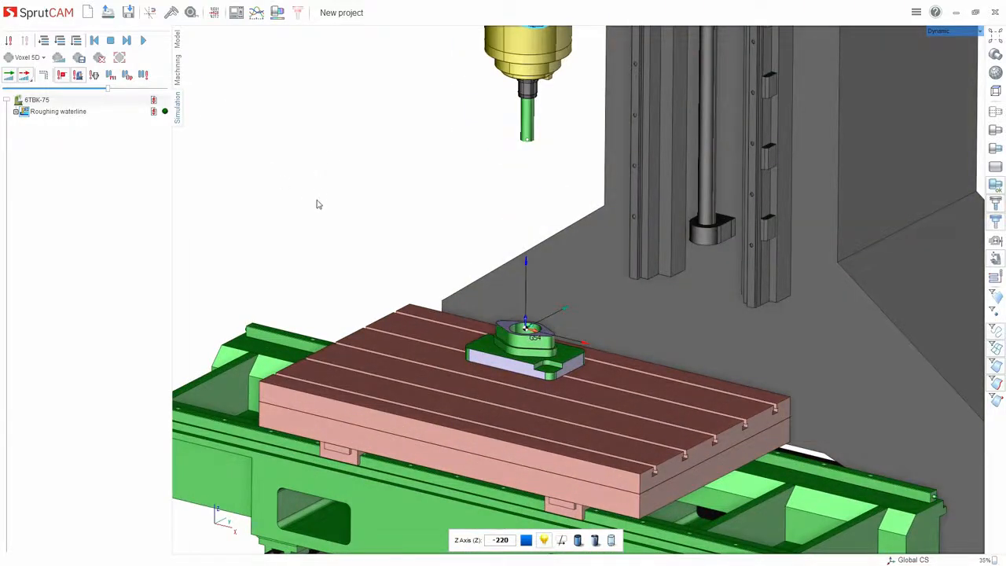
- Set the approach path of the Roughing waterline operation to Arc in its lead-in and lead-out parameters
left_click(178, 72)
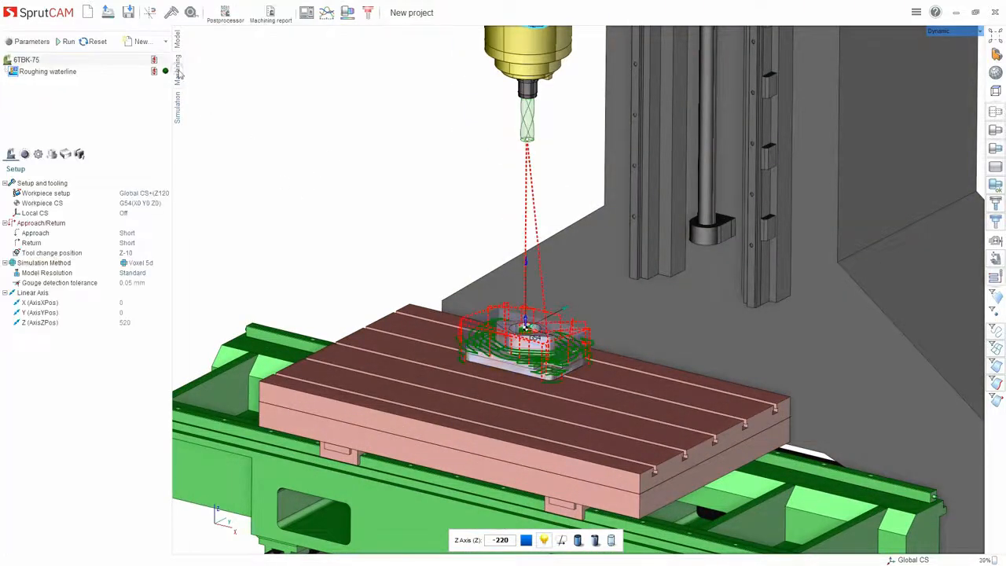
left_click(46, 72)
double_click(46, 73)
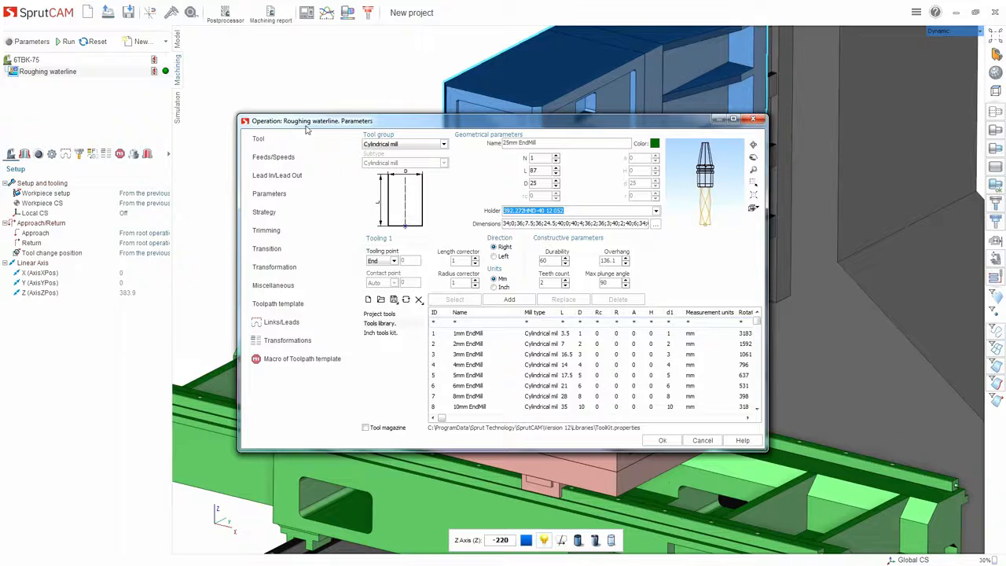
left_click(267, 178)
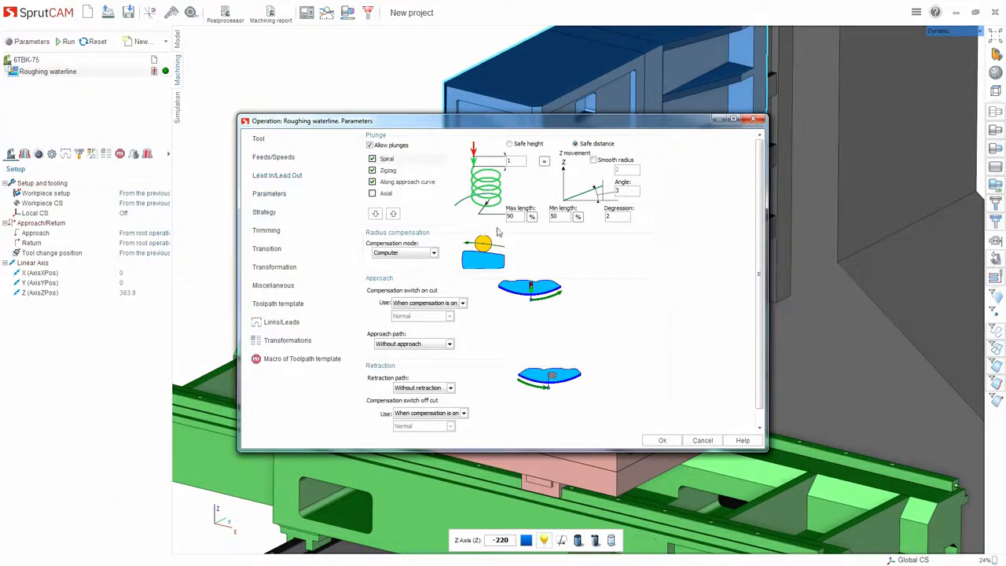
left_click(449, 345)
left_click(382, 360)
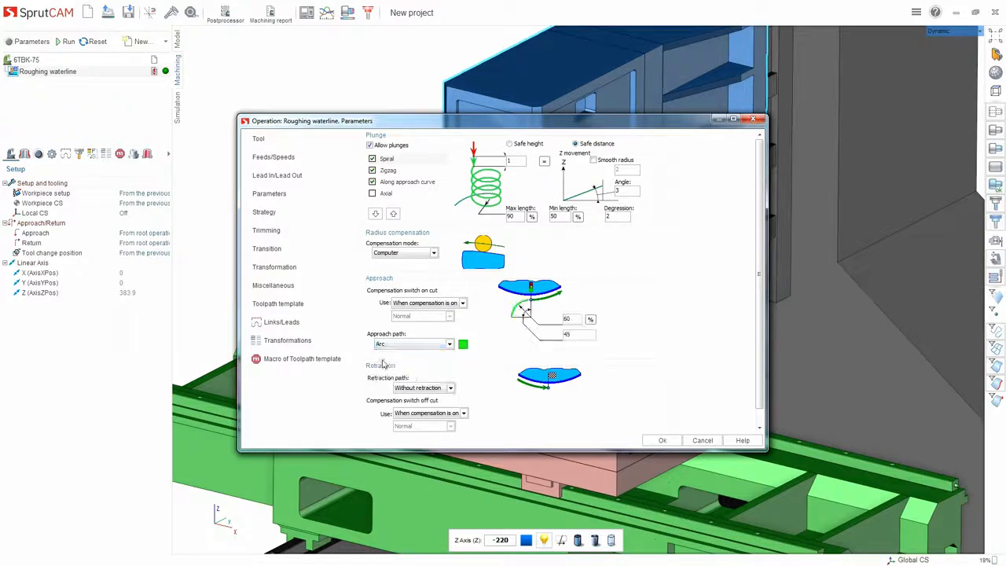
left_click(660, 441)
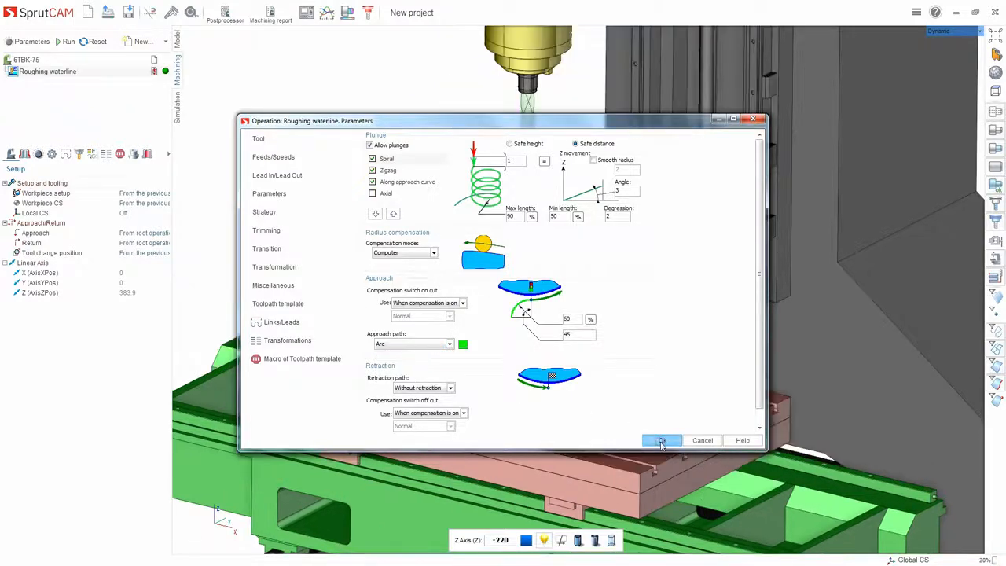
- Recalculate the toolpath with the arc approach and rerun the machining simulation from the uncut workpiece
left_click(64, 43)
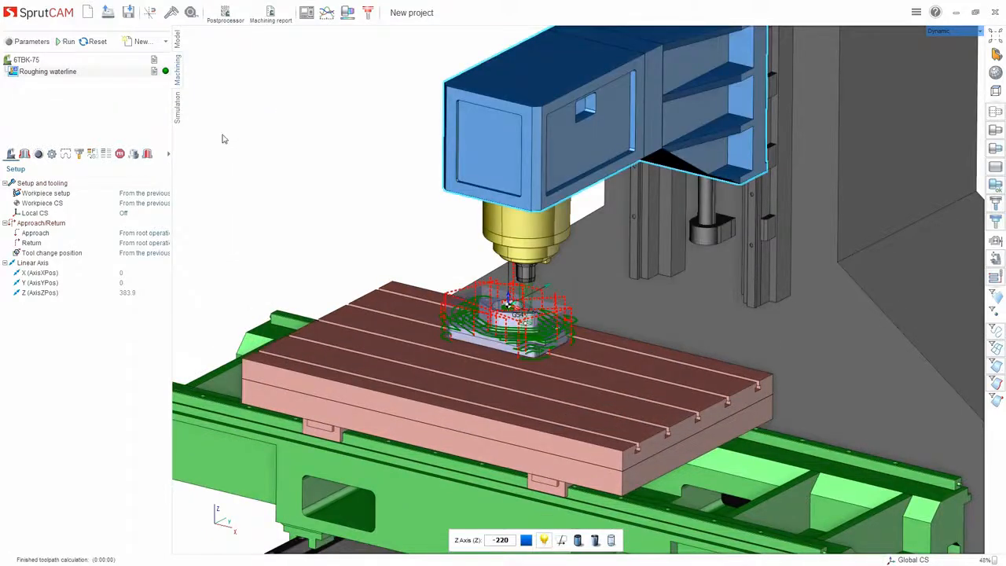
left_click(177, 107)
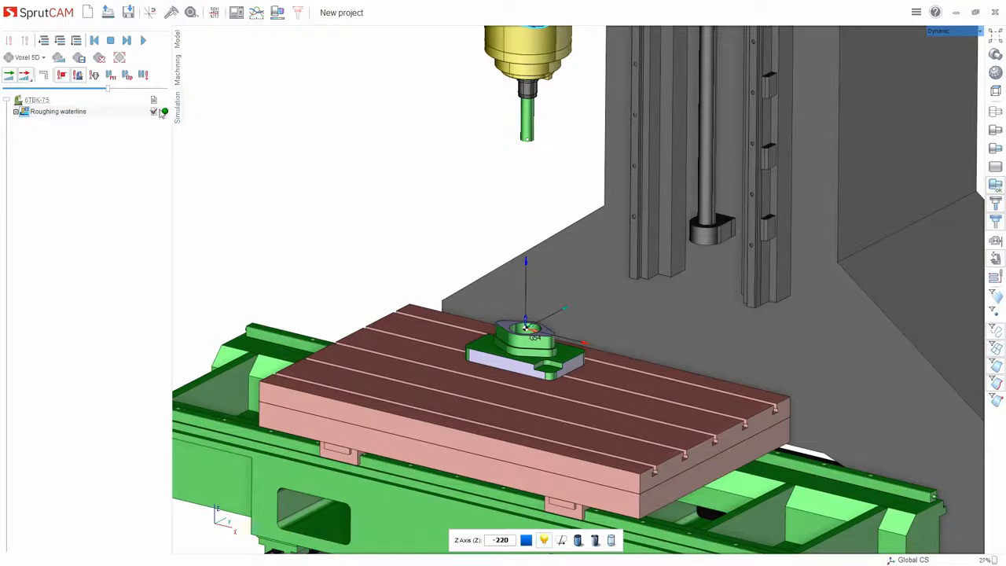
left_click(102, 59)
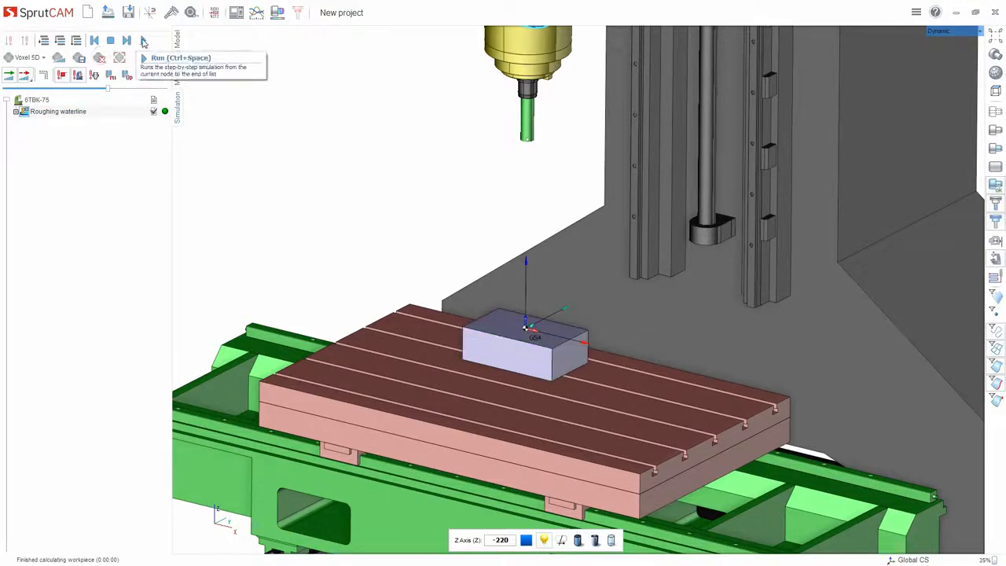
left_click(144, 41)
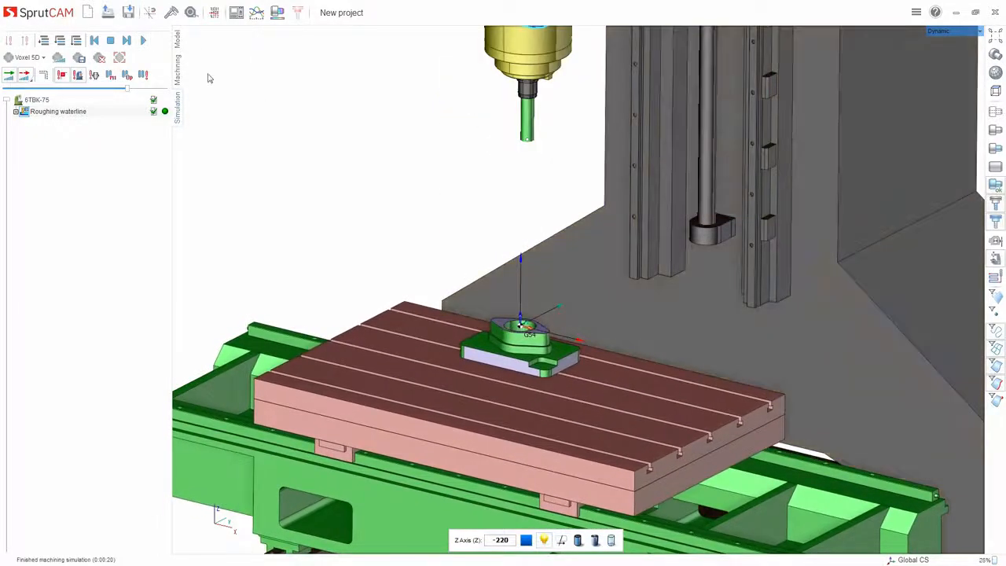
- Return to the Machining environment, reduce the depth step between the Roughing waterline levels and recalculate the toolpath
left_click(177, 69)
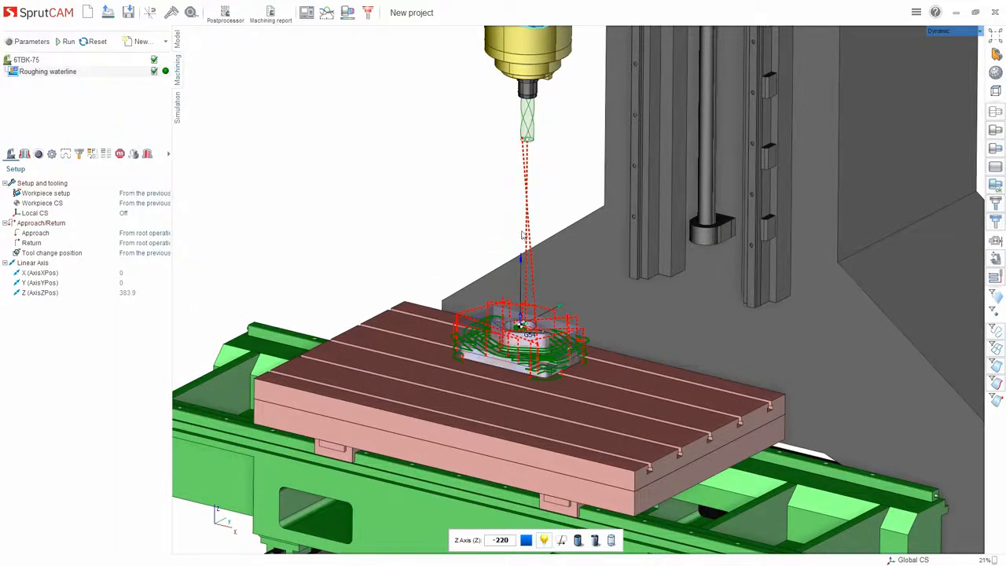
middle_click_drag(523, 235, 317, 265)
scroll(316, 265, "down", 5)
scroll(456, 234, "up", 4)
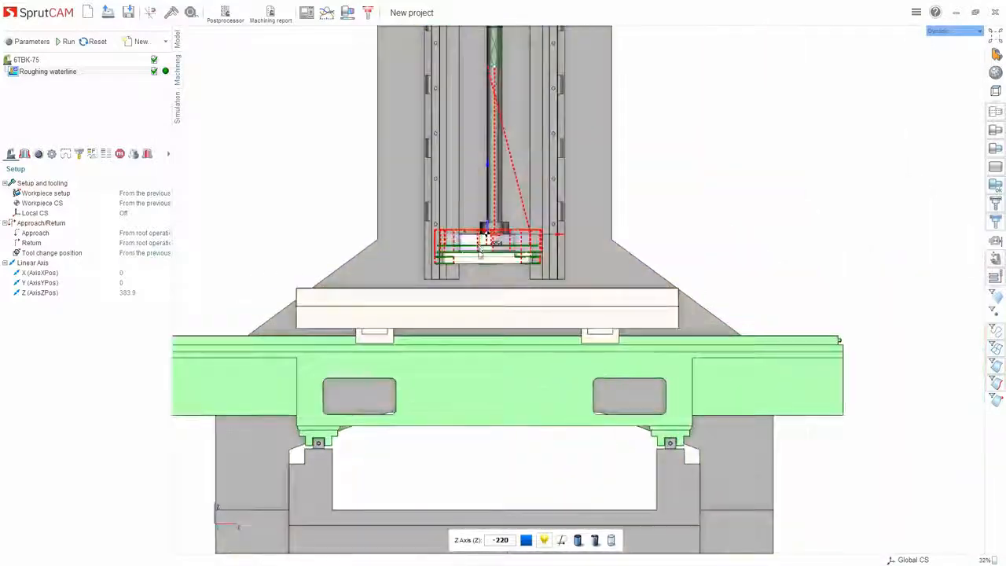
scroll(478, 250, "up", 5)
left_click(30, 42)
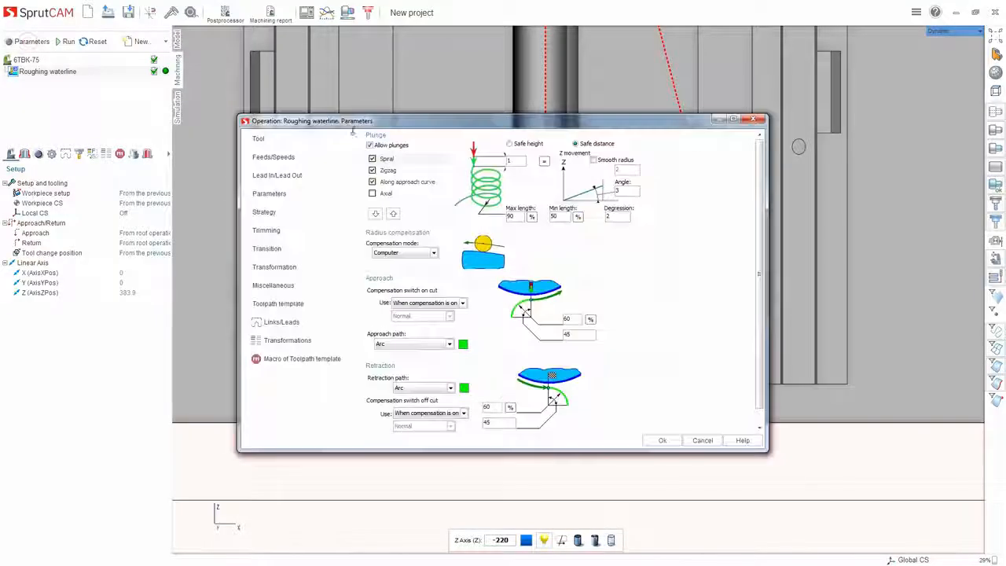
left_click(255, 159)
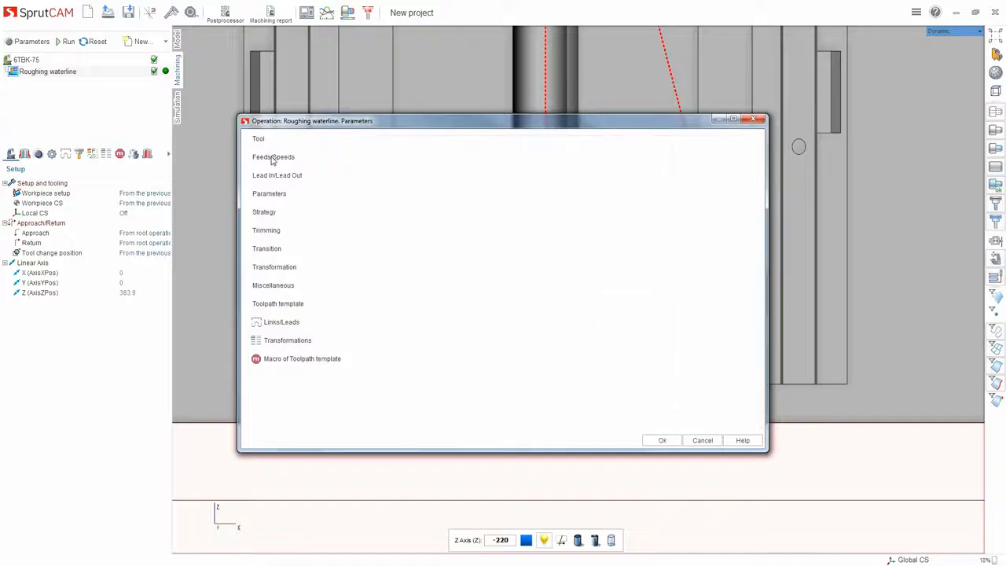
left_click(264, 197)
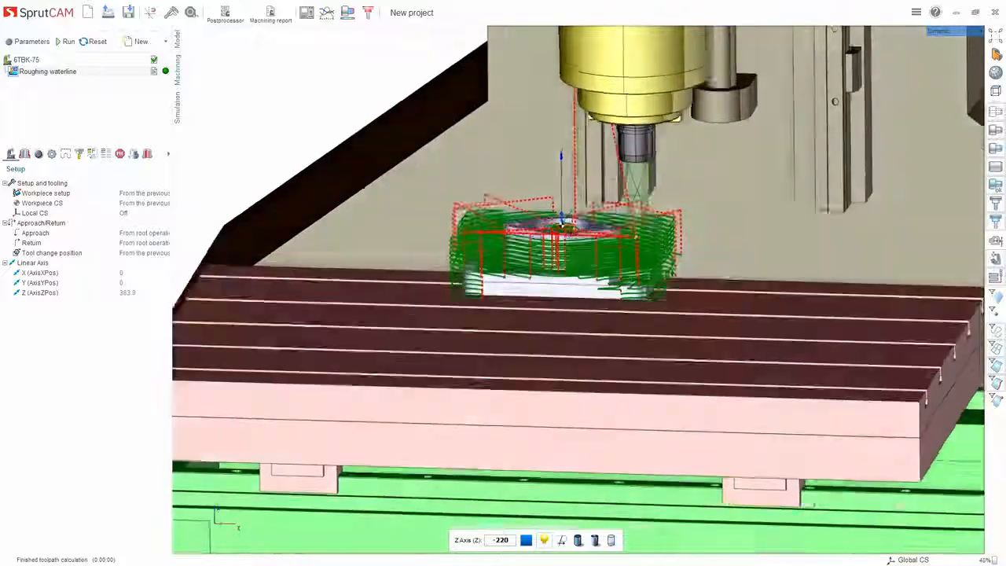
- Check the spacing of the new toolpath levels from the front and run the simulation of the finer roughing
mouse_move(510, 173)
middle_mouse_down()
mouse_move(522, 220)
mouse_move(507, 161)
mouse_move(525, 191)
mouse_move(482, 171)
mouse_move(482, 236)
mouse_move(447, 281)
mouse_move(440, 253)
middle_mouse_up()
scroll(511, 198, "up", 5)
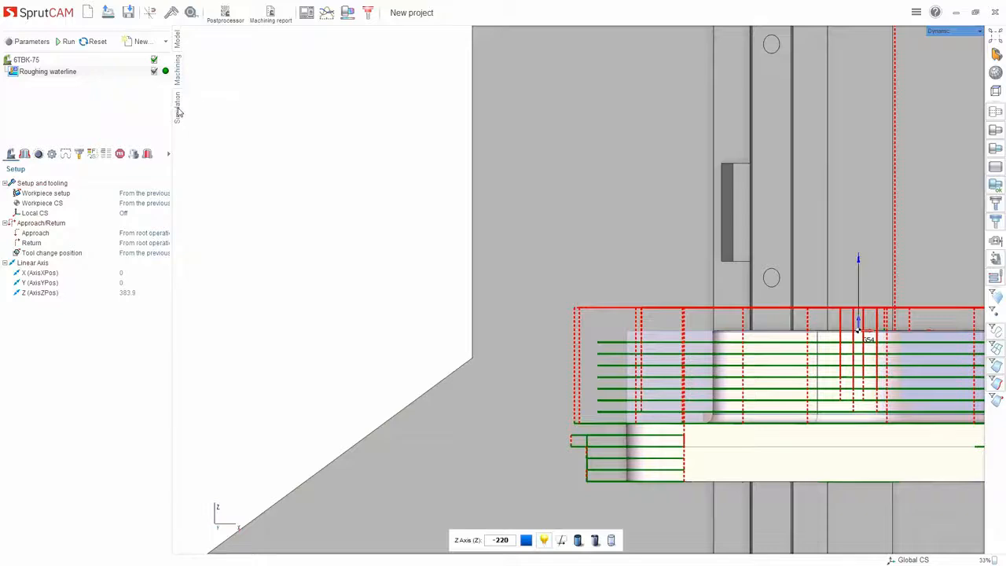
left_click(178, 108)
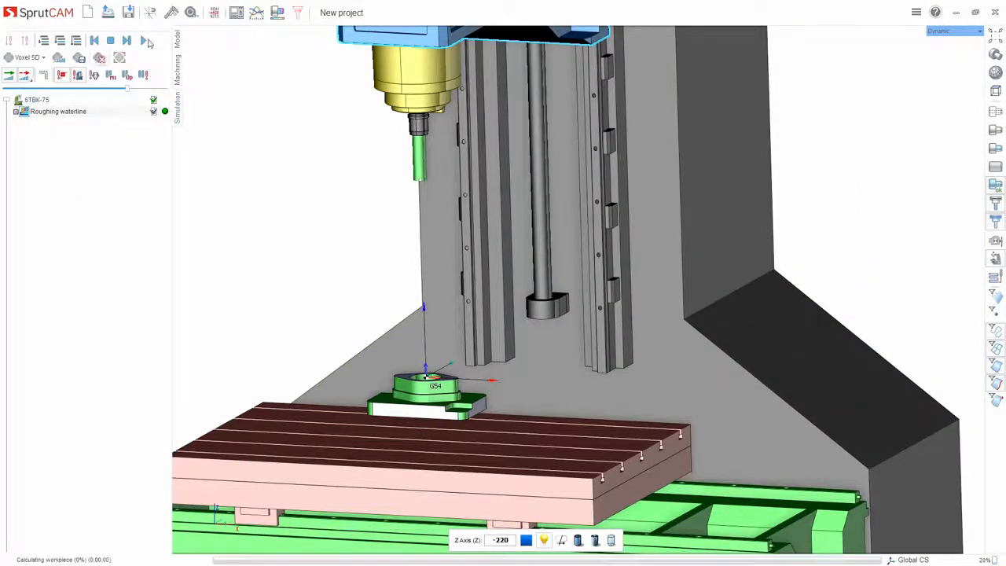
left_click(144, 41)
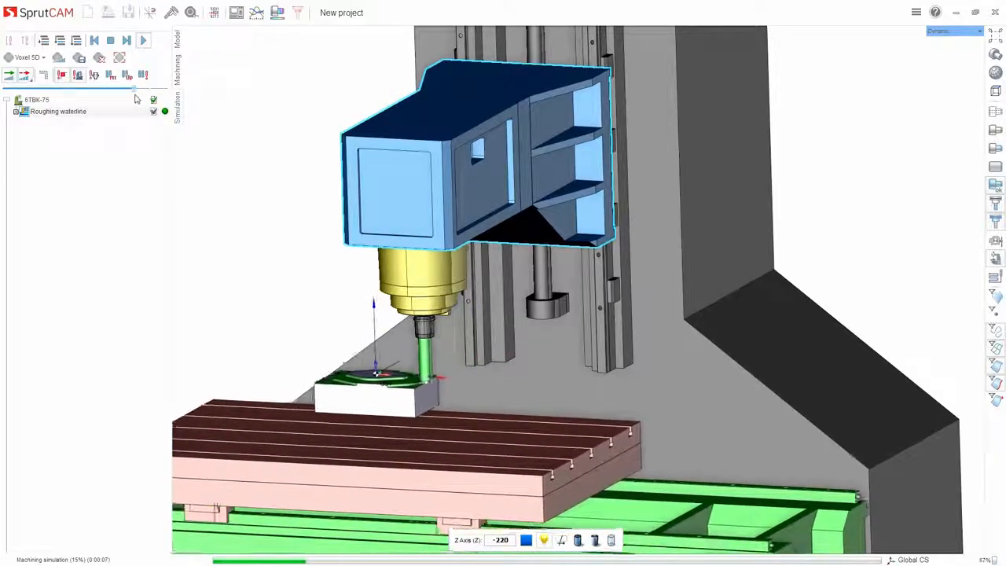
- Watch the roughing simulation close up around the workpiece and hide the machine, leaving only the tool, holder and part in view
scroll(663, 287, "down", 3)
scroll(605, 388, "up", 5)
middle_click_drag(493, 280, 522, 321)
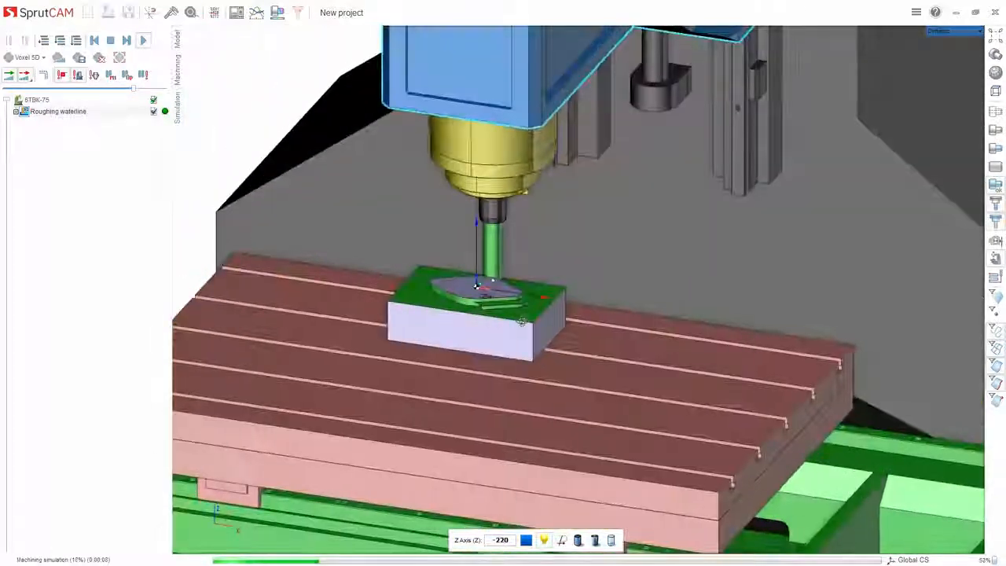
scroll(522, 321, "down", 4)
scroll(499, 269, "up", 5)
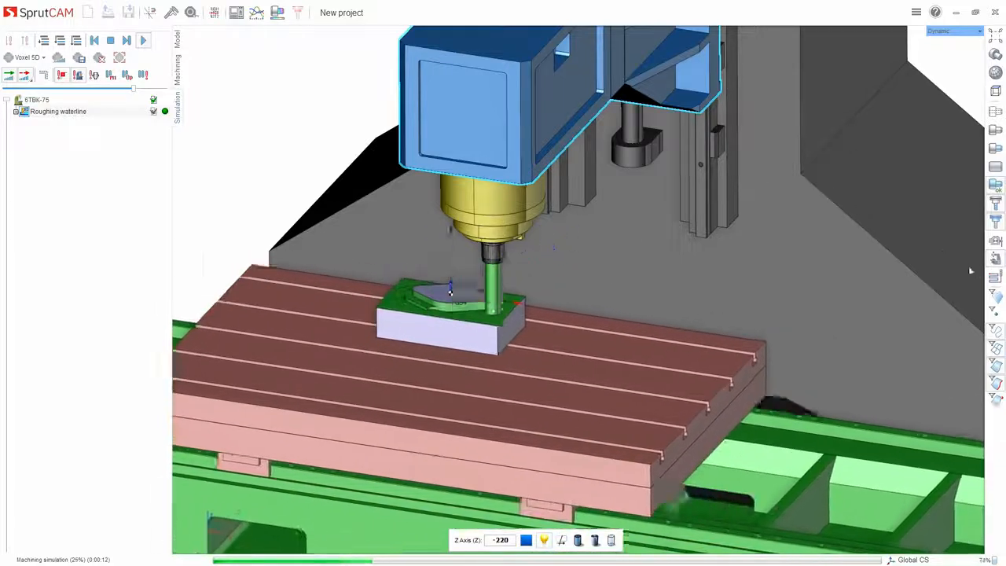
left_click(995, 258)
scroll(601, 350, "up", 1)
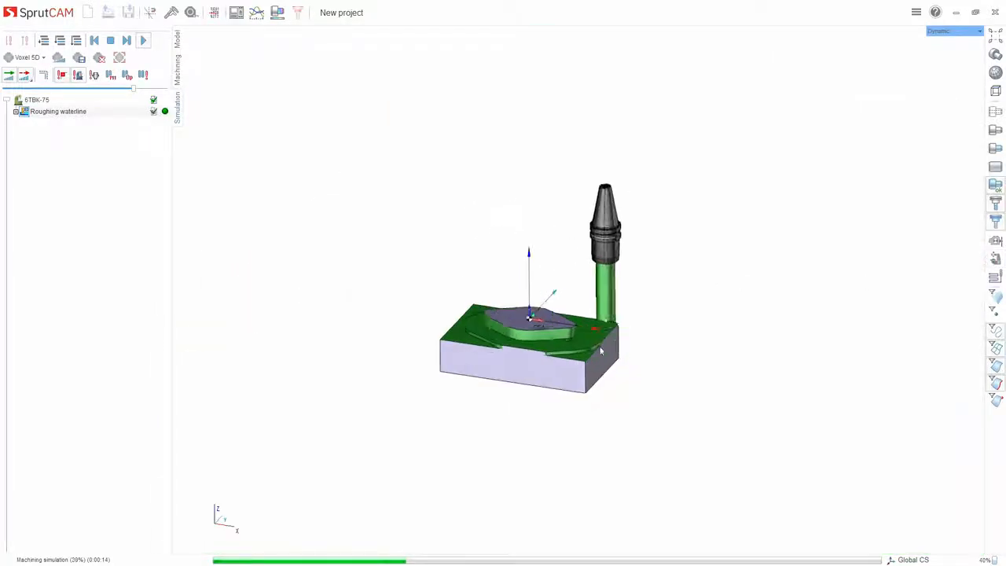
scroll(600, 350, "up", 3)
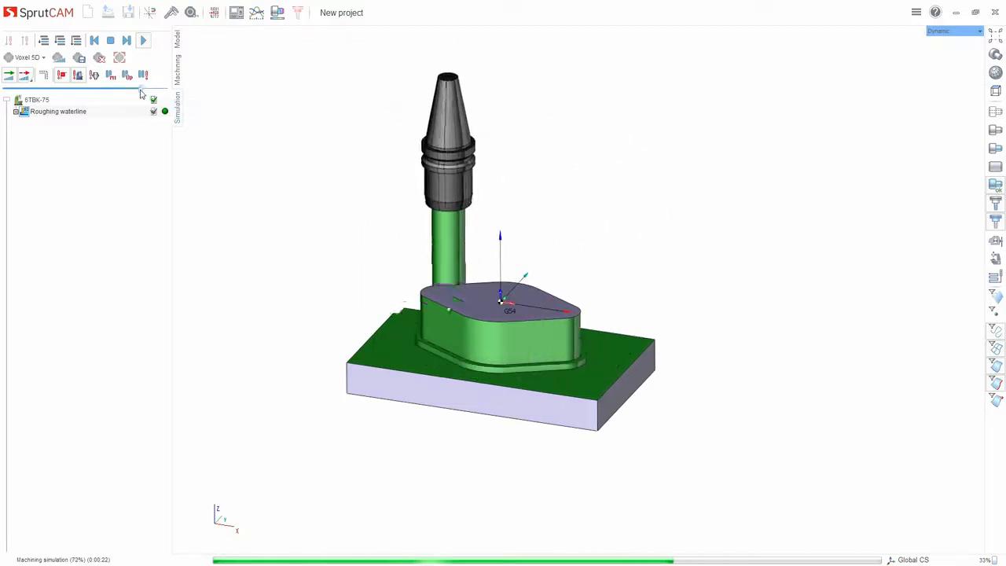
- Slow the simulation down to examine the remaining roughing passes from above, and return to the Machining environment
left_click_drag(142, 88, 105, 89)
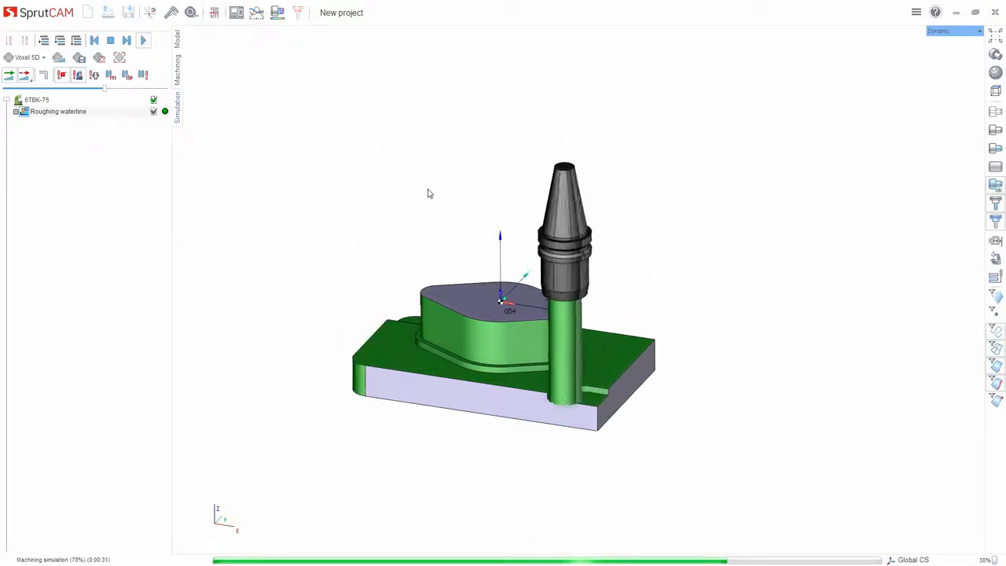
middle_click_drag(428, 189, 428, 213)
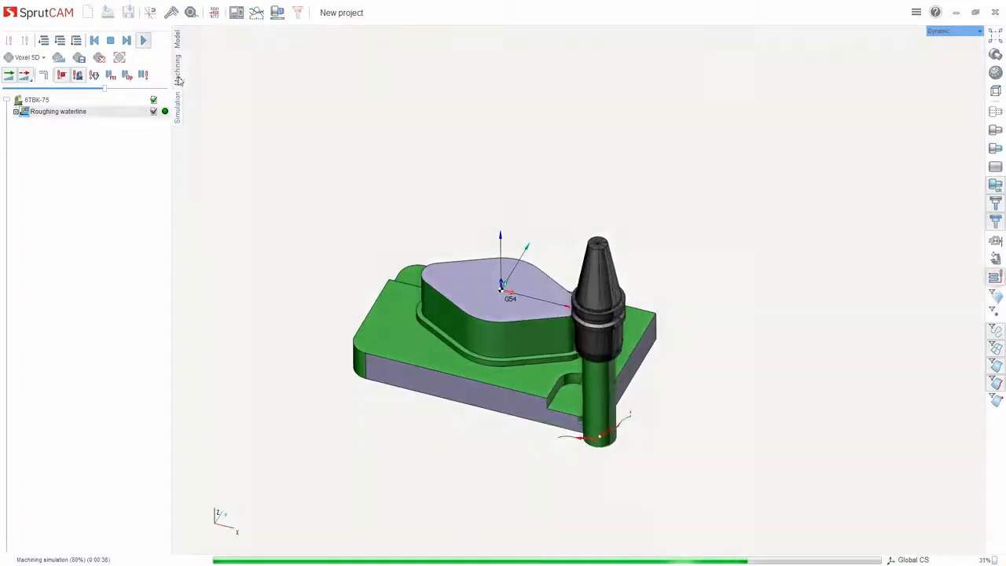
left_click(178, 66)
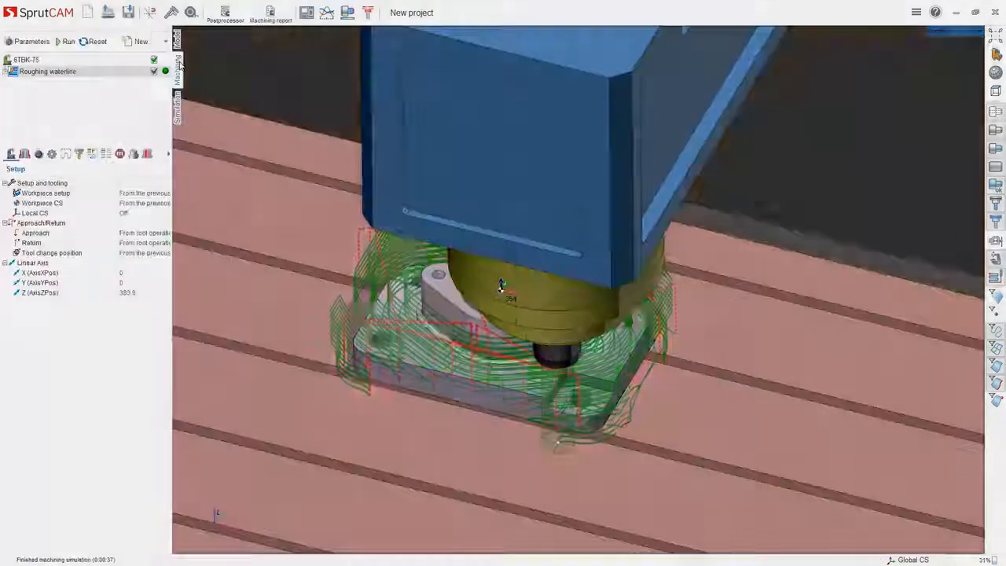